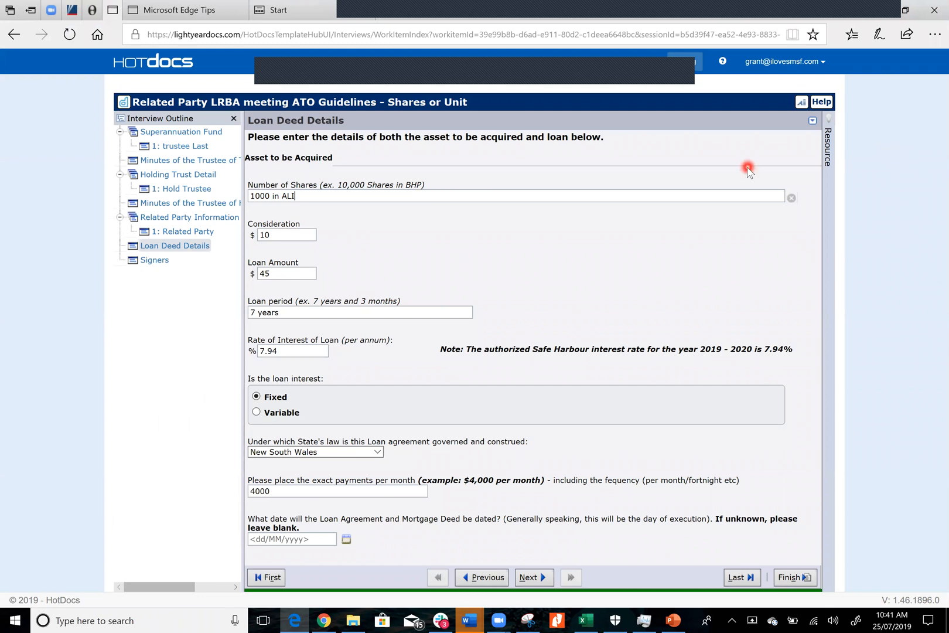
Leave the current interview, open the LRBA Shares work item and relaunch its interview
left_click(176, 145)
left_click(414, 200)
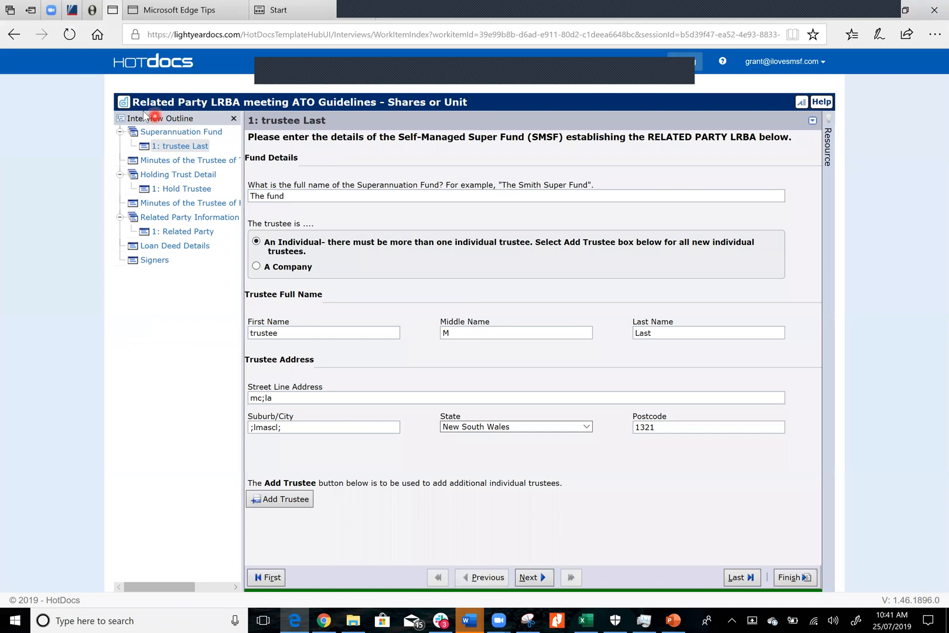
left_click(137, 68)
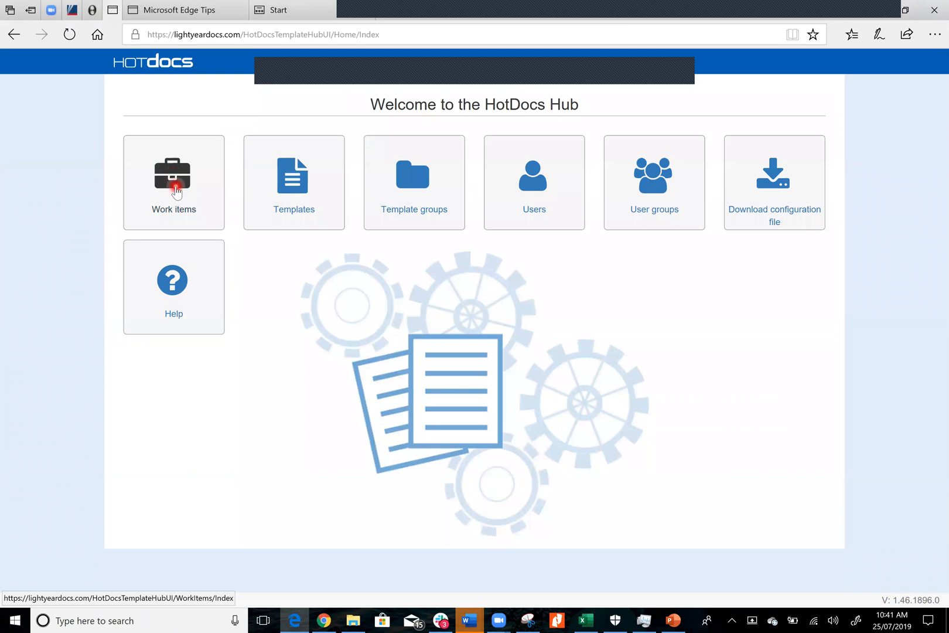
left_click(176, 191)
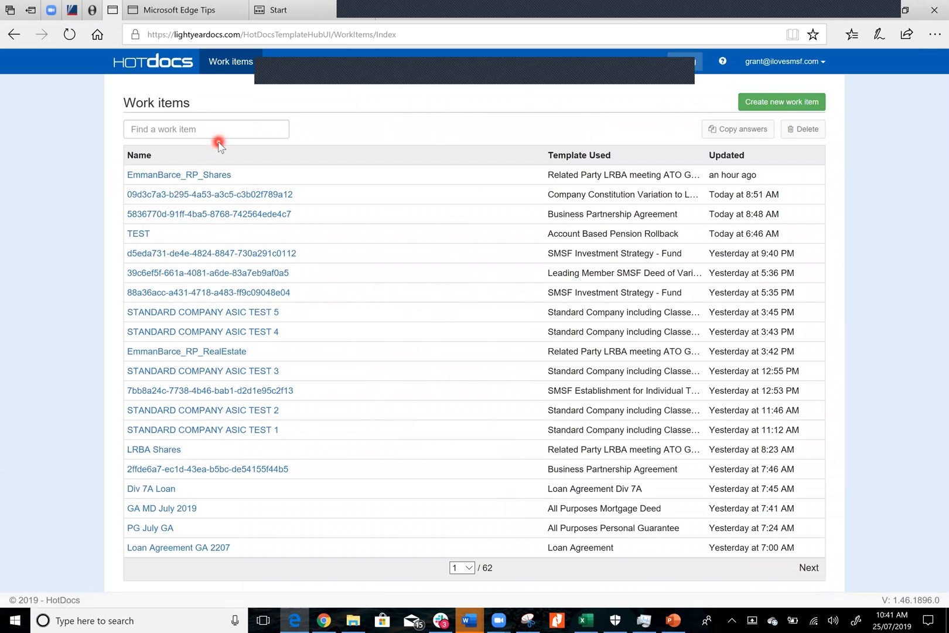
left_click(167, 453)
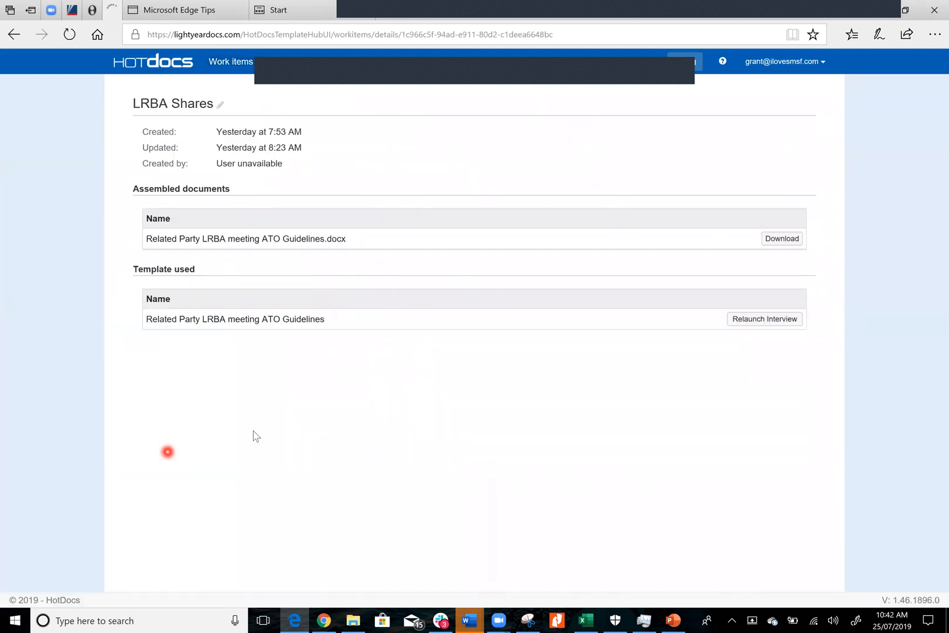
left_click(764, 319)
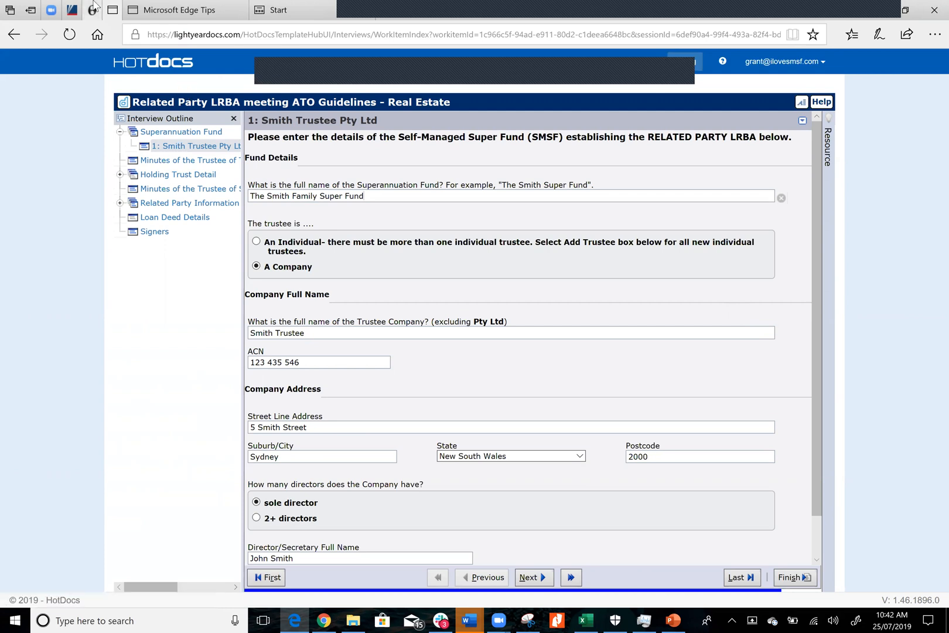
Open the LightYear Docs website in a separate tab and view the Related Party LRBA (Property) product under Strategy Automation
left_click(386, 11)
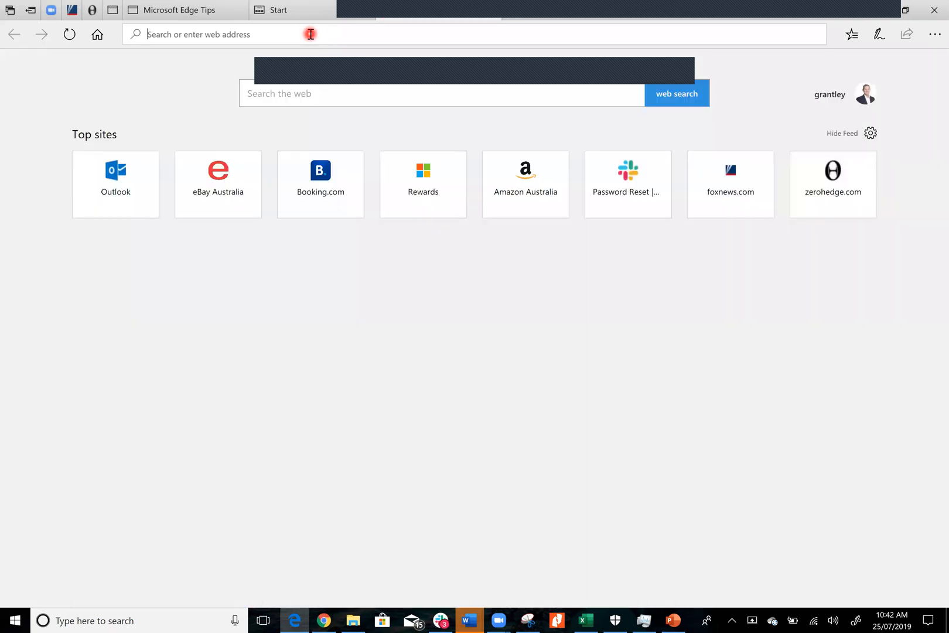
type("lightyeardocs.com.au/")
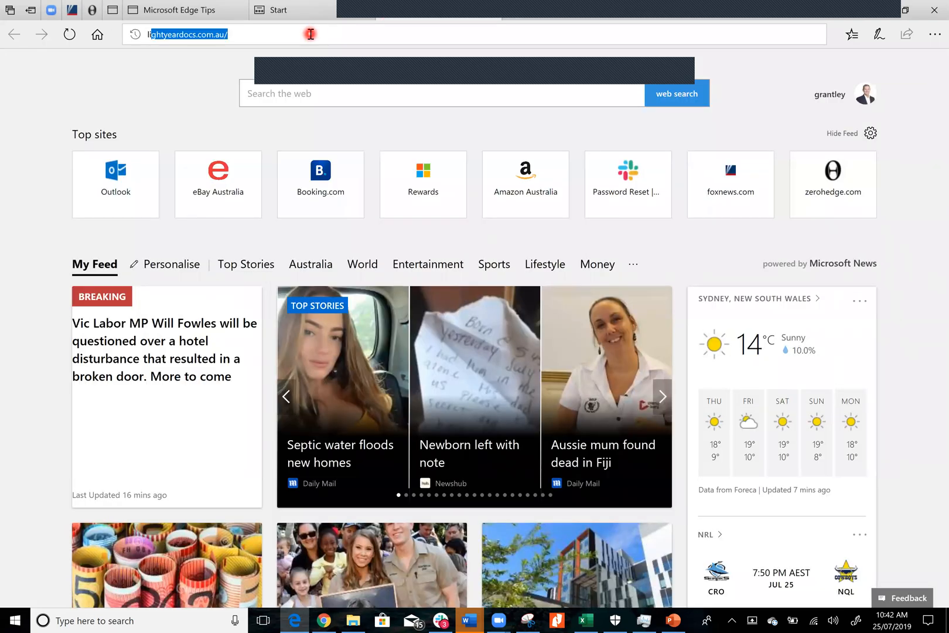
key("Return")
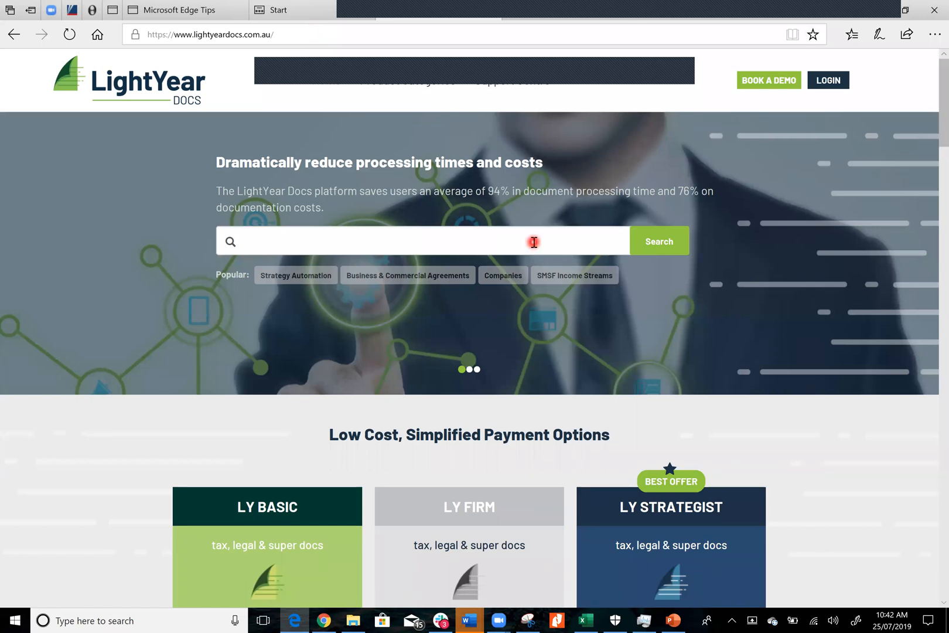
left_click(306, 276)
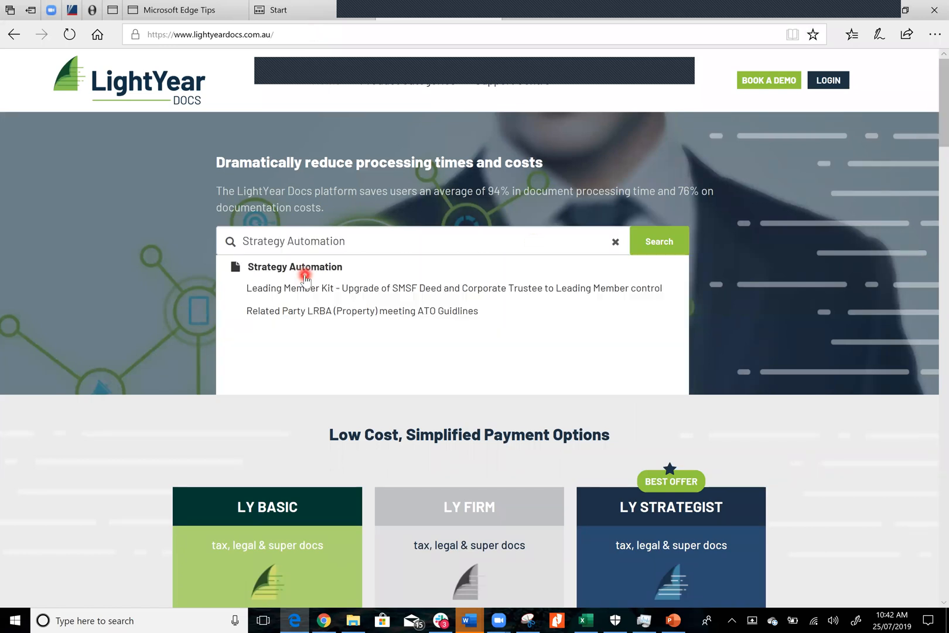
left_click(307, 311)
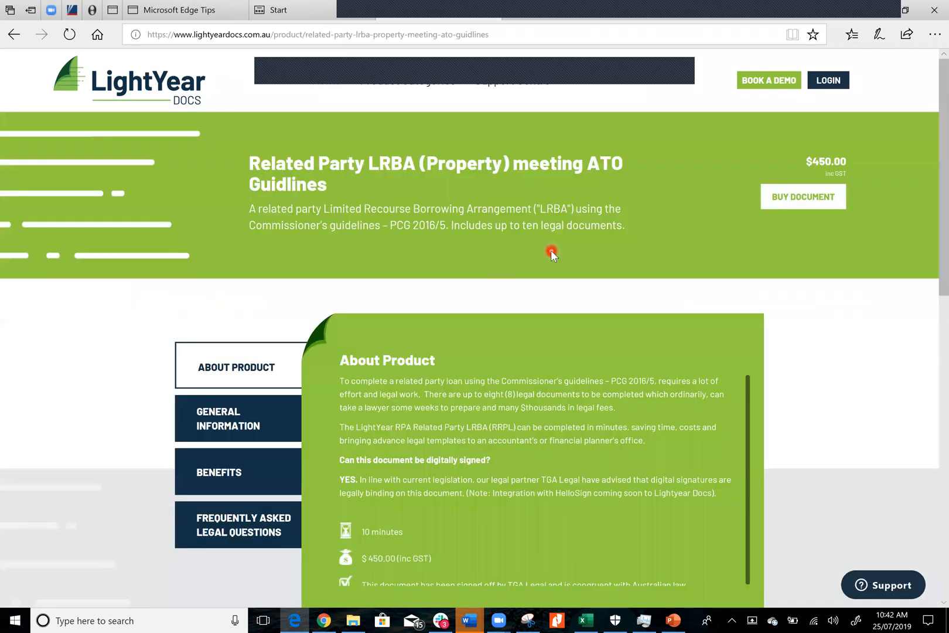
Open the purchase page for the property LRBA document, back out of it and return to the relaunched interview
left_click(797, 199)
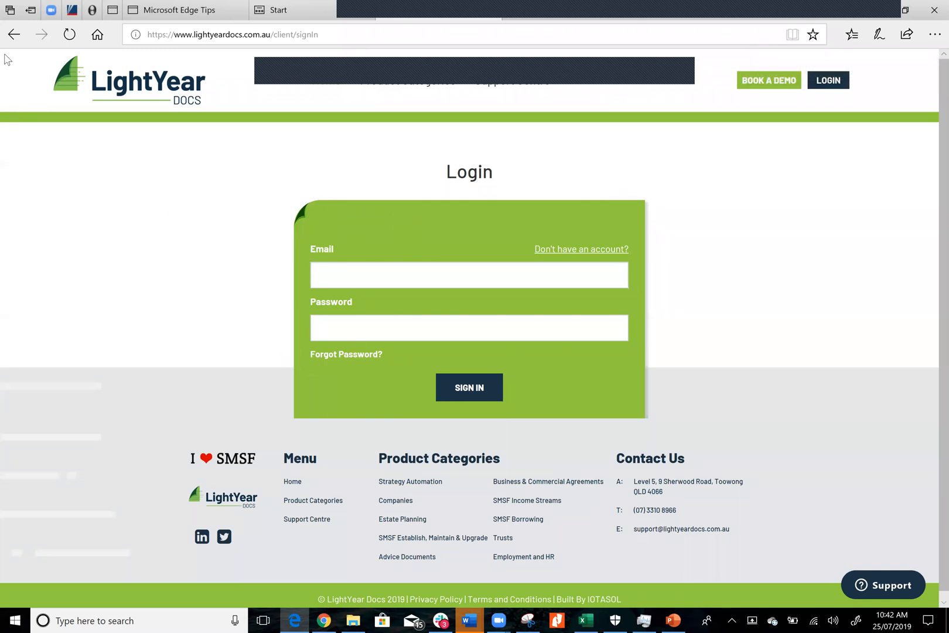
left_click(14, 37)
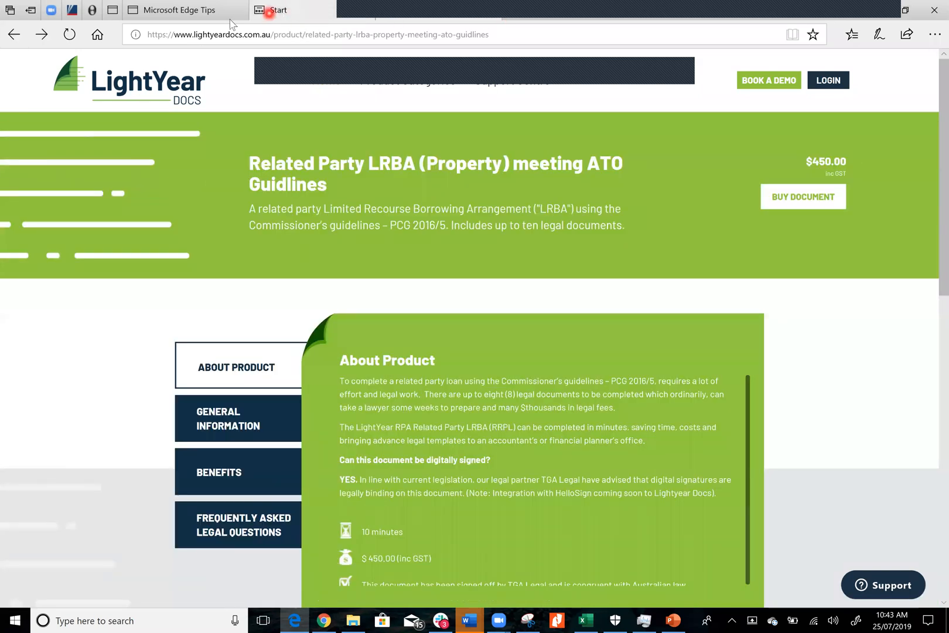
left_click(274, 11)
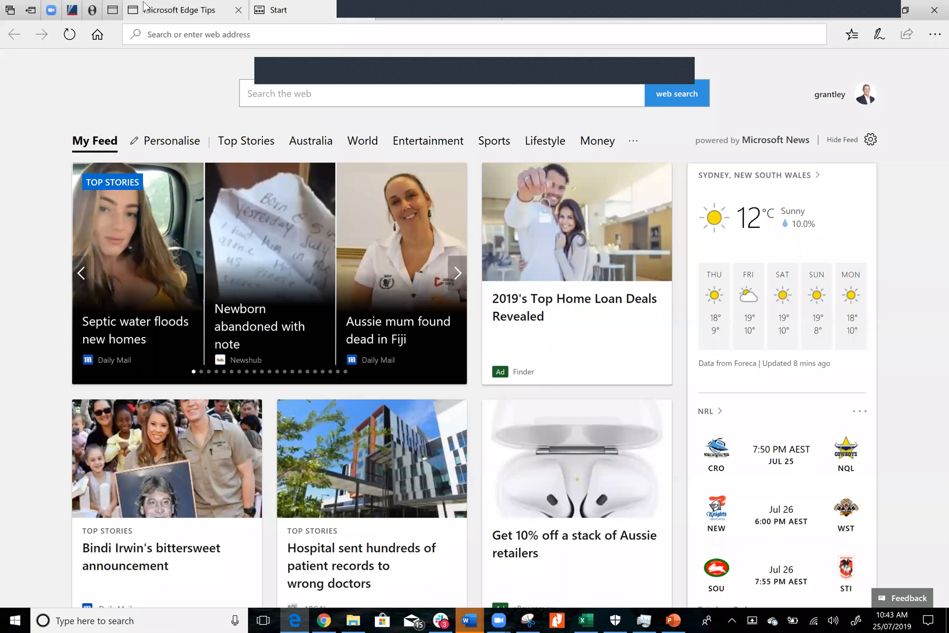
left_click(111, 10)
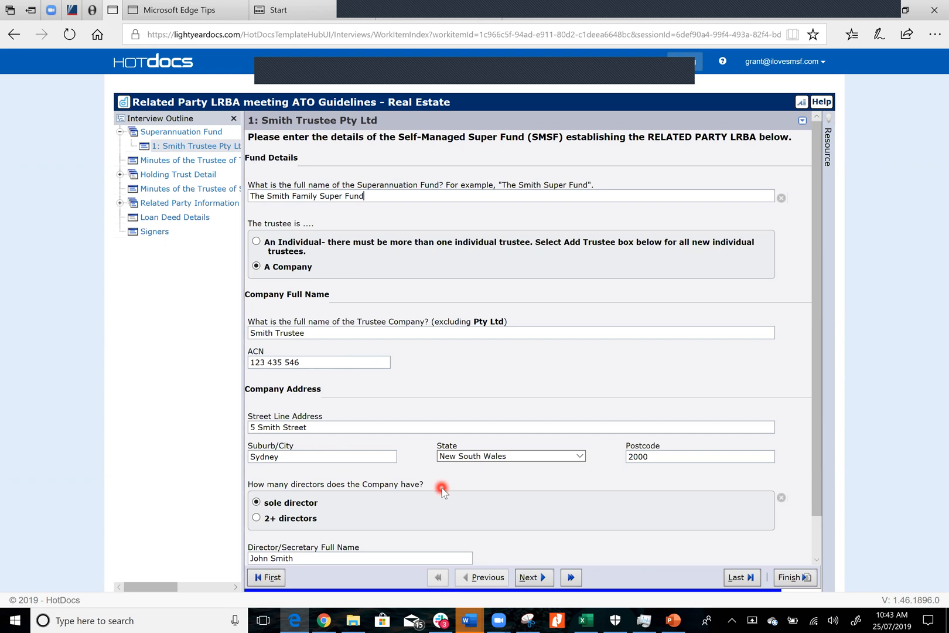
Review the interview pages from the super fund details through the holding trust and both minutes to the related party lender
scroll(442, 493, "down", 1)
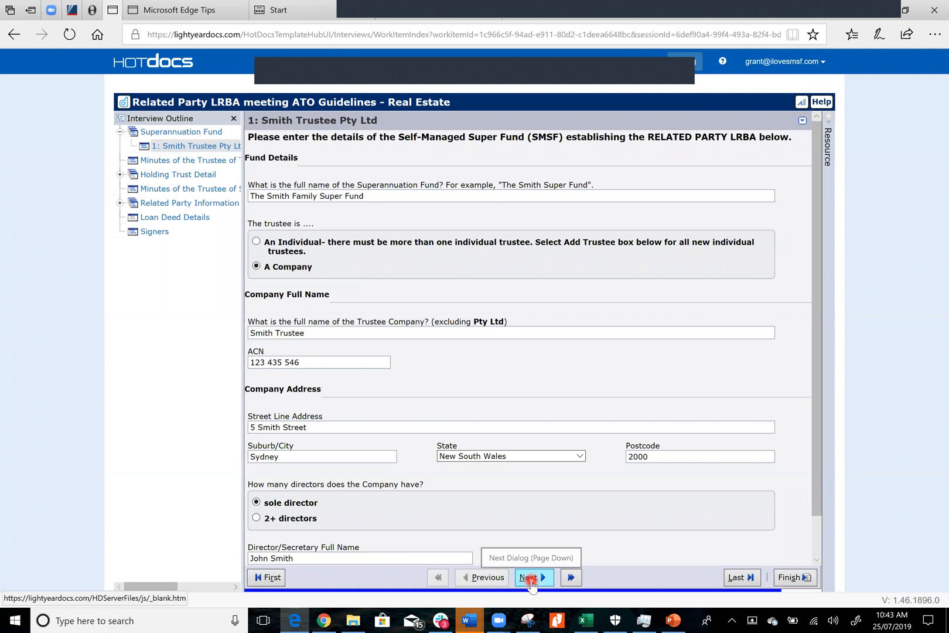
left_click(530, 577)
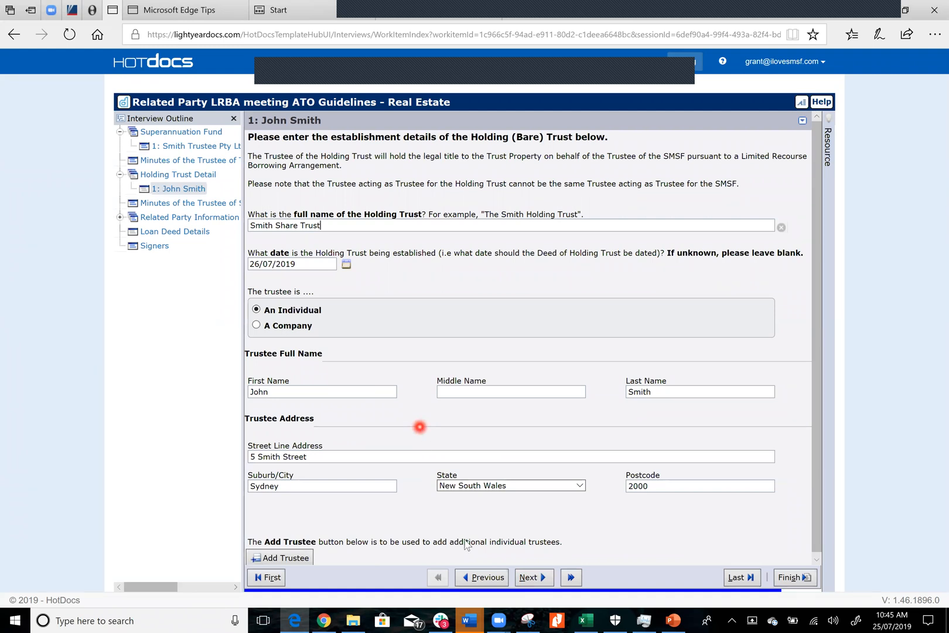
left_click(483, 580)
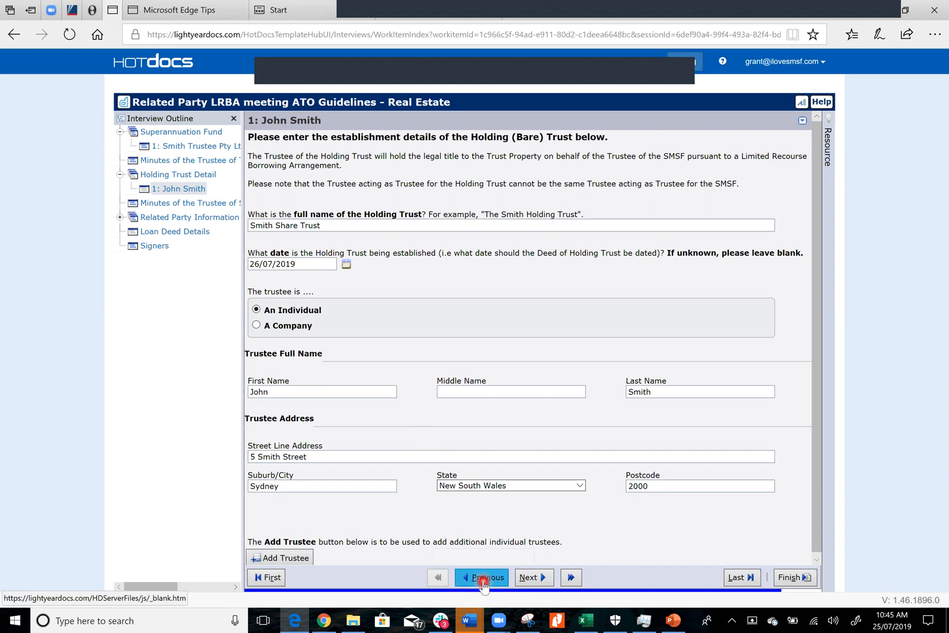
left_click(543, 579)
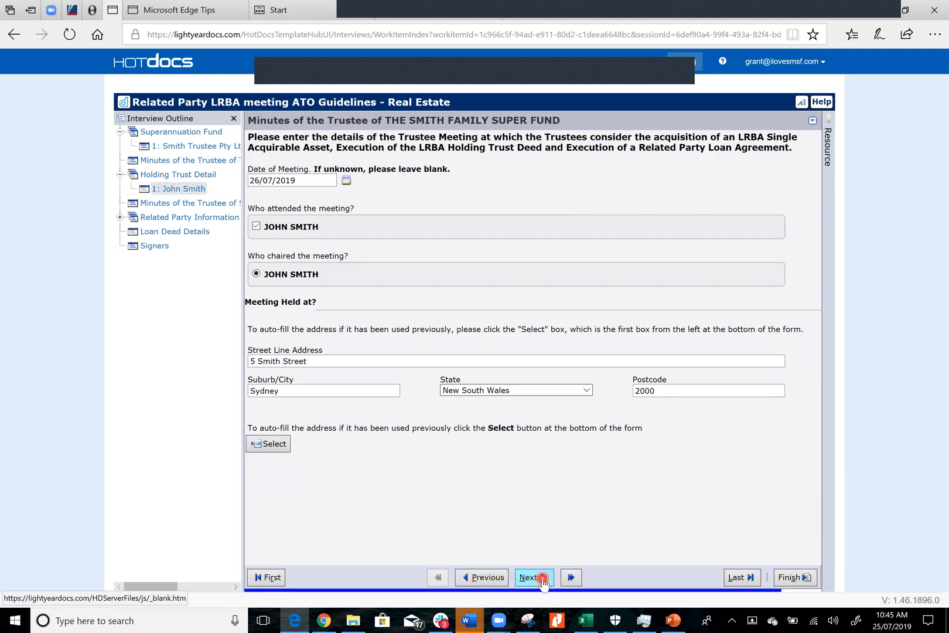
left_click(543, 578)
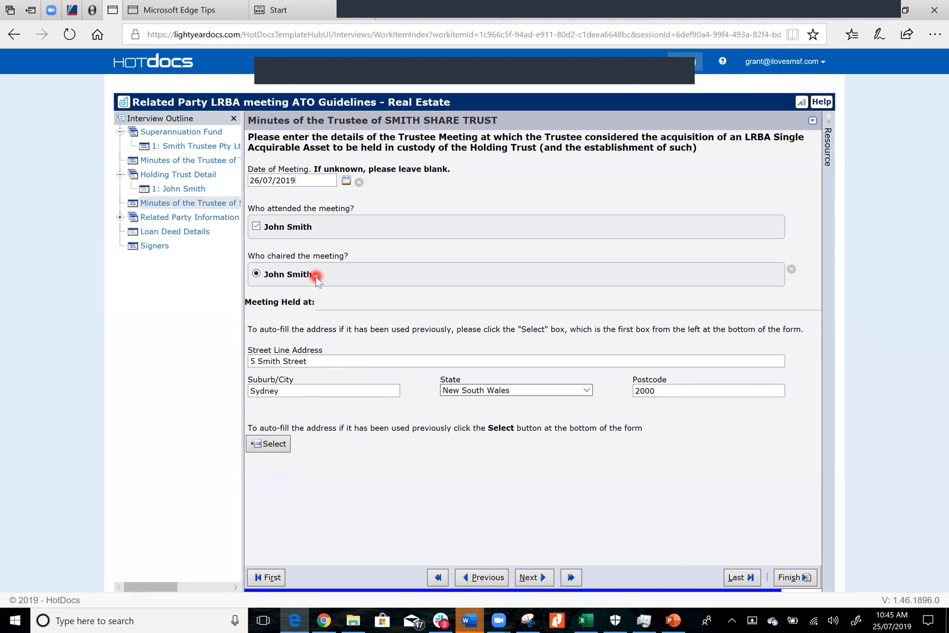
left_click(533, 577)
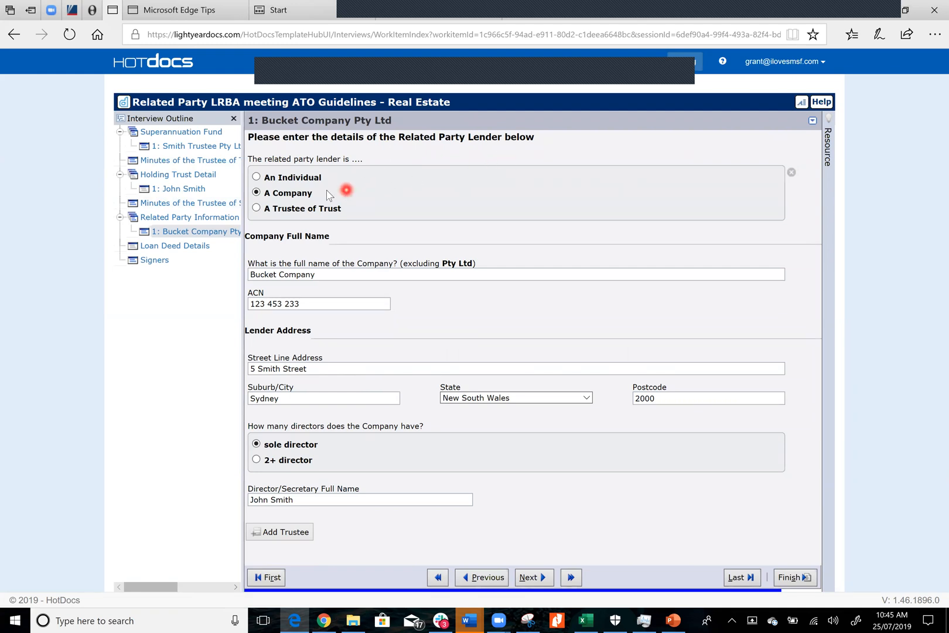
Change the related party lender to an individual, enter the lender's first and last name, and continue to the loan deed details
left_click(256, 176)
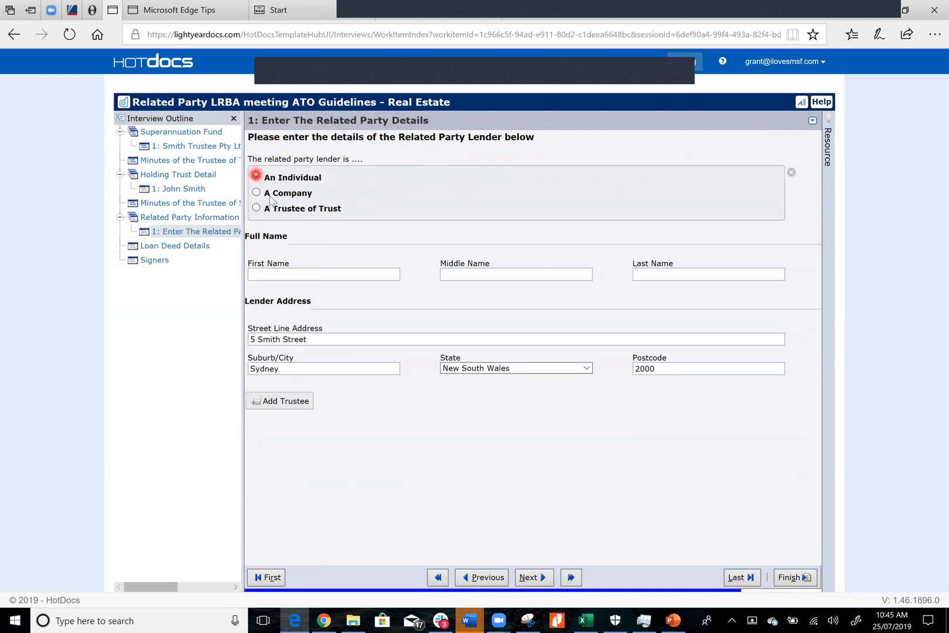
left_click(311, 273)
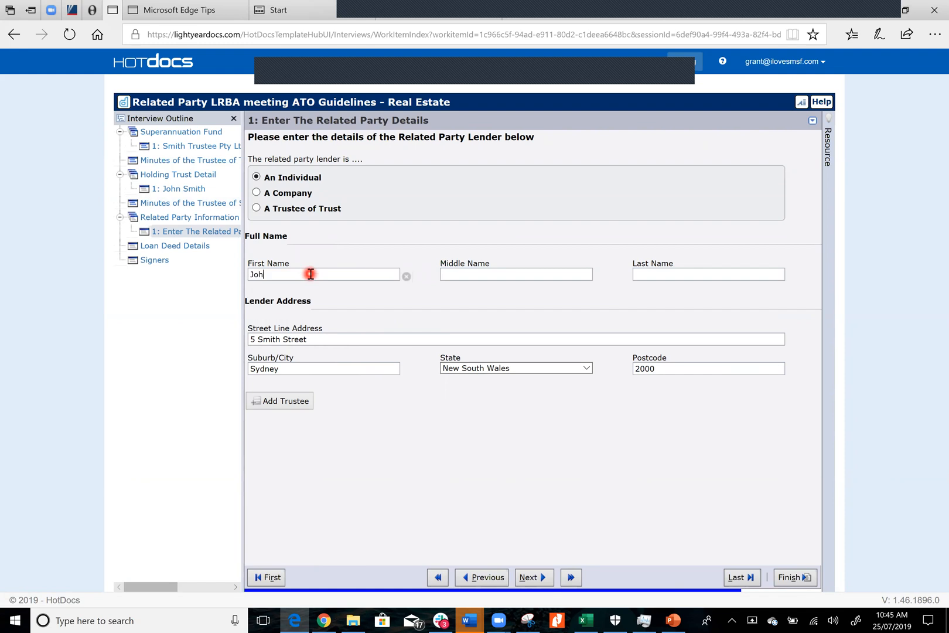
key("Tab")
key("Tab")
type("Smith")
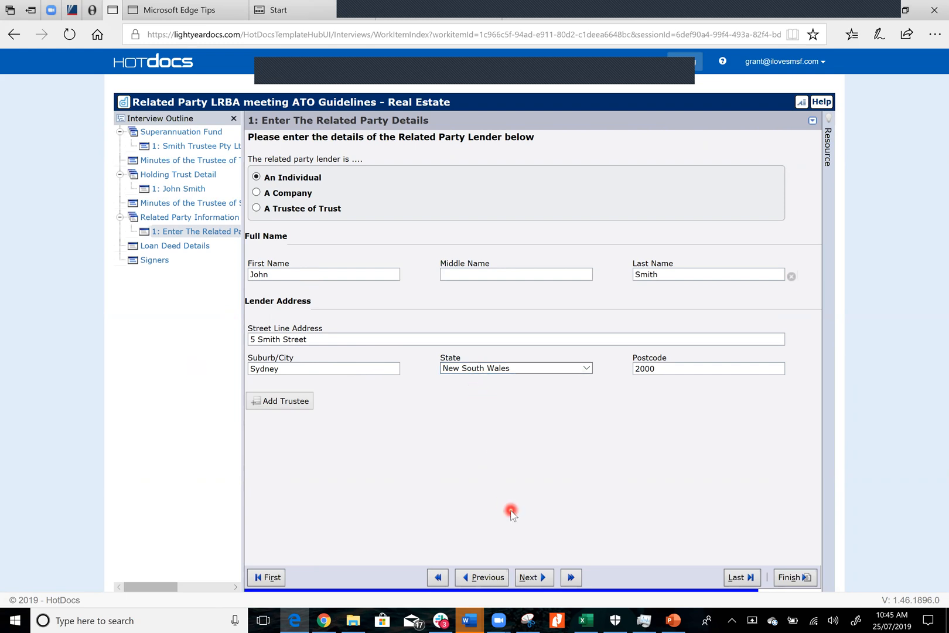
left_click(529, 580)
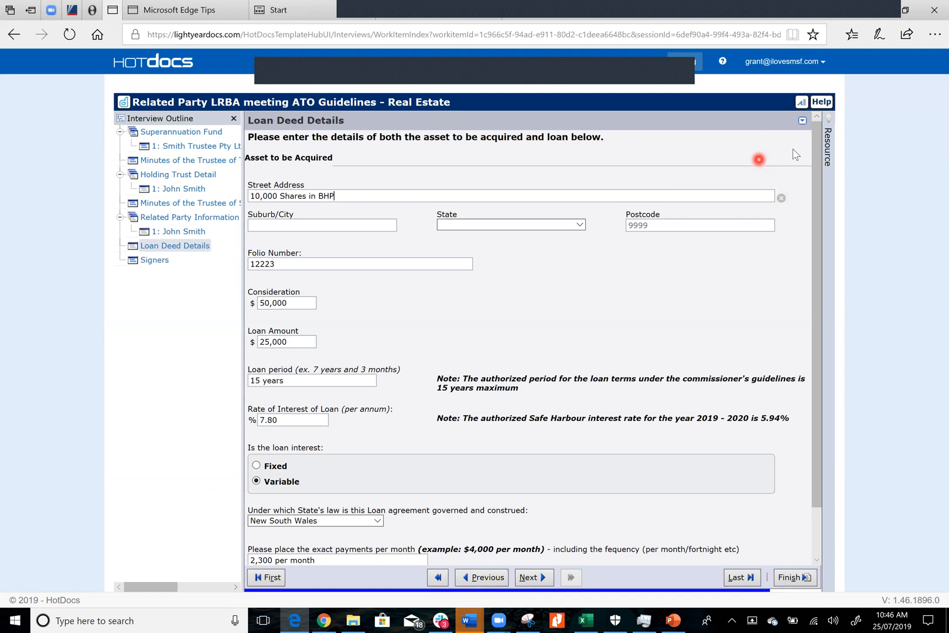
Return to the work items list, open the item ending in RP_Shares and relaunch its Shares or Unit interview
left_click(151, 64)
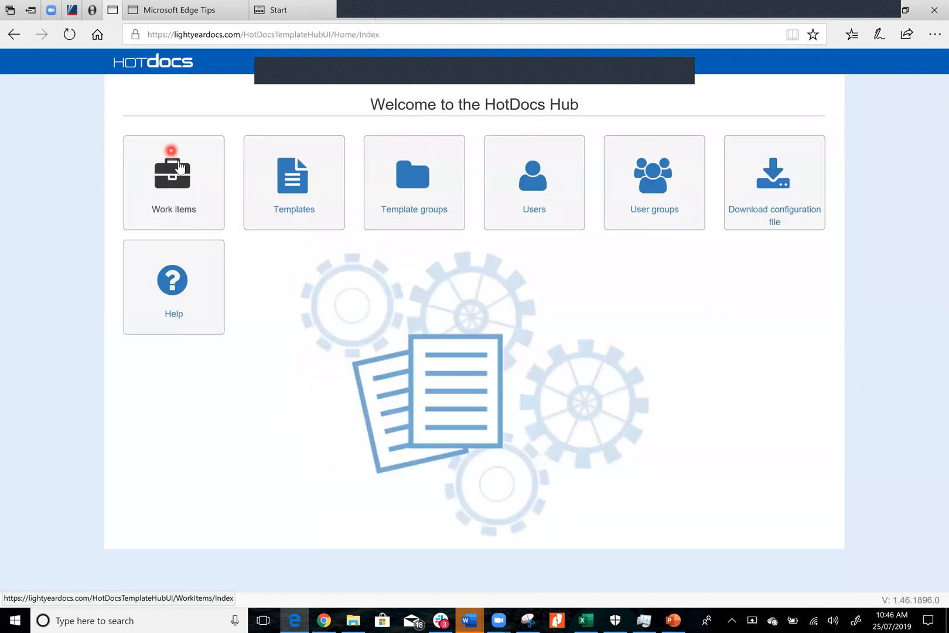
left_click(181, 172)
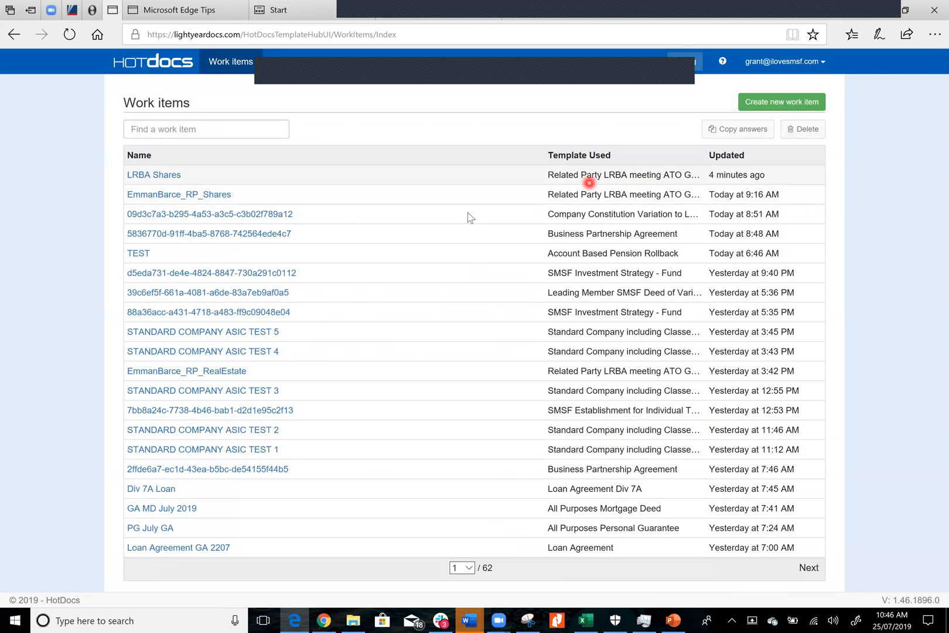
left_click(218, 196)
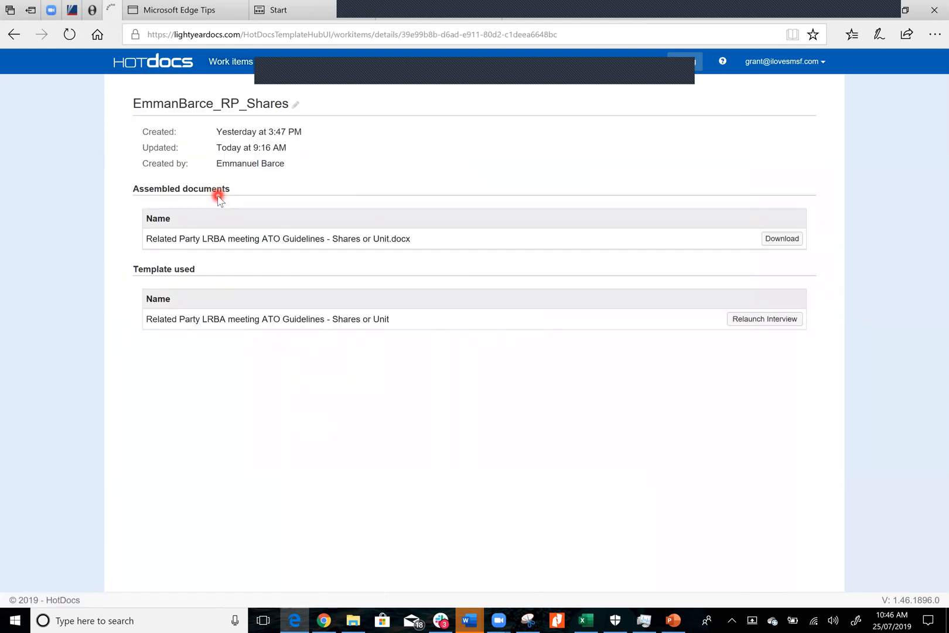
left_click(770, 320)
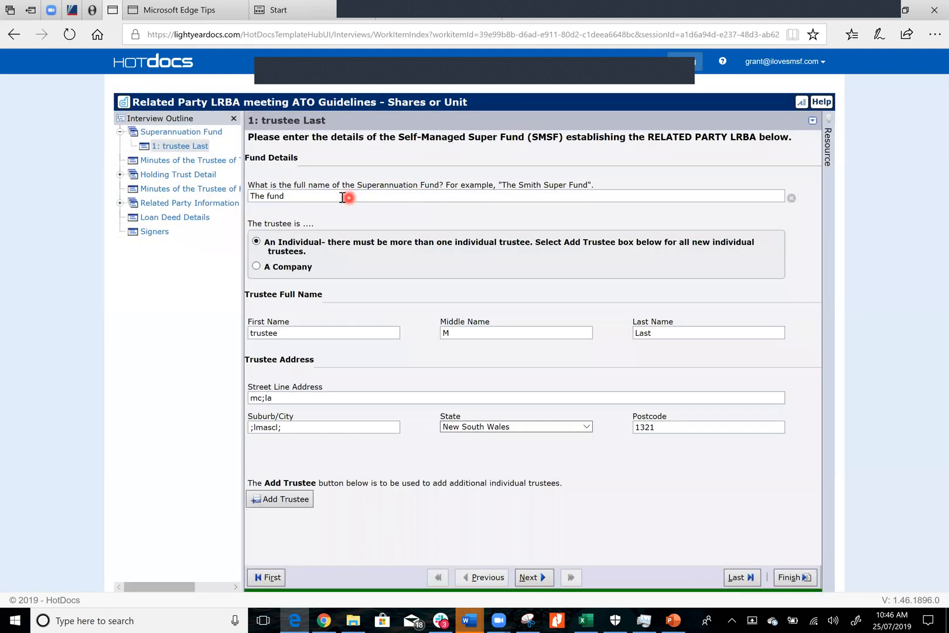
Name the superannuation fund The Smith Super Fund and make its trustee a company called Smith Trustee
left_click(342, 196)
type("nd")
left_click(257, 268)
left_click(321, 333)
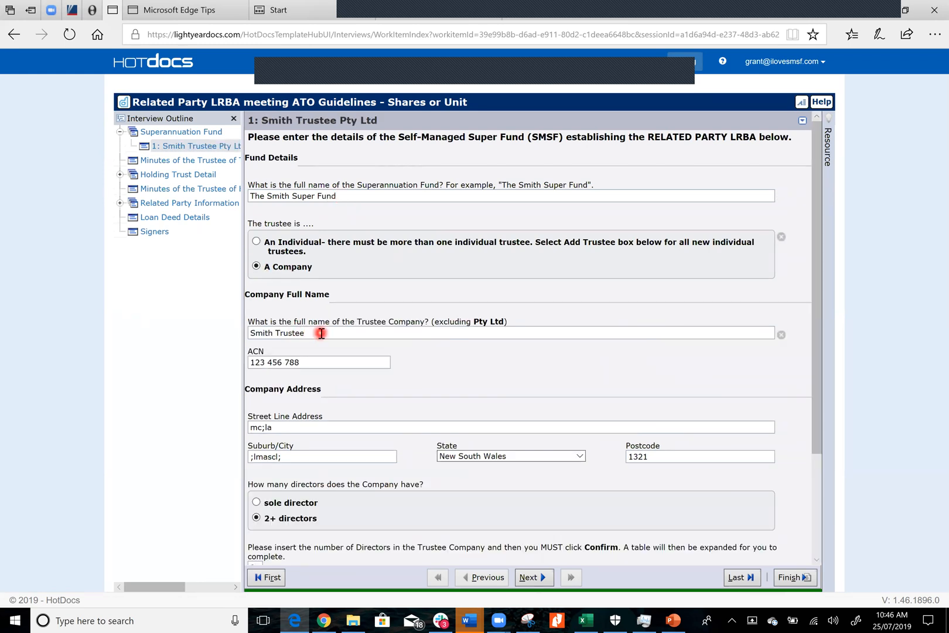
Replace the trustee company's street address, suburb and postcode with the new company address
left_click(317, 427)
type("5 Smith Street")
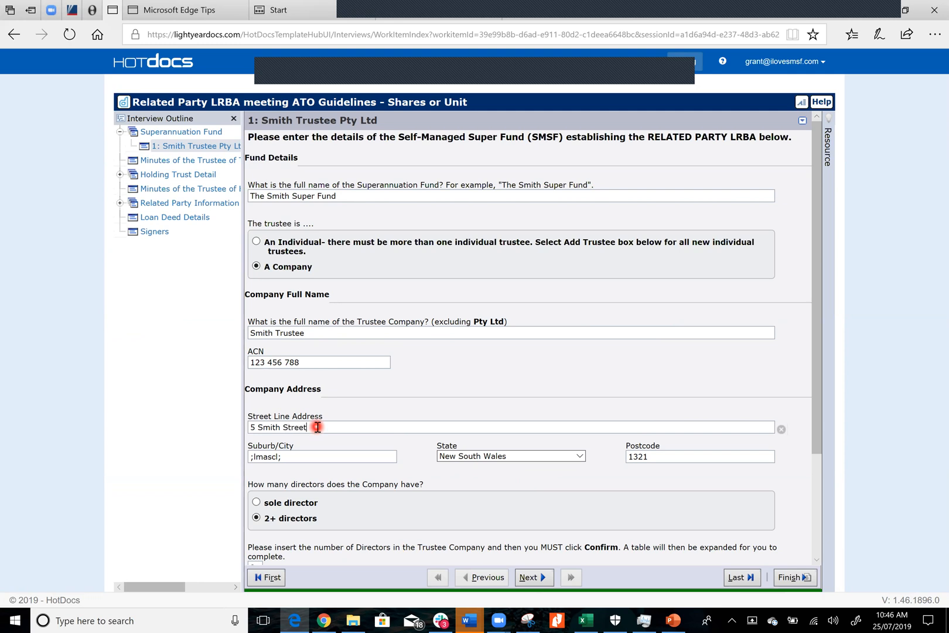
left_click(314, 456)
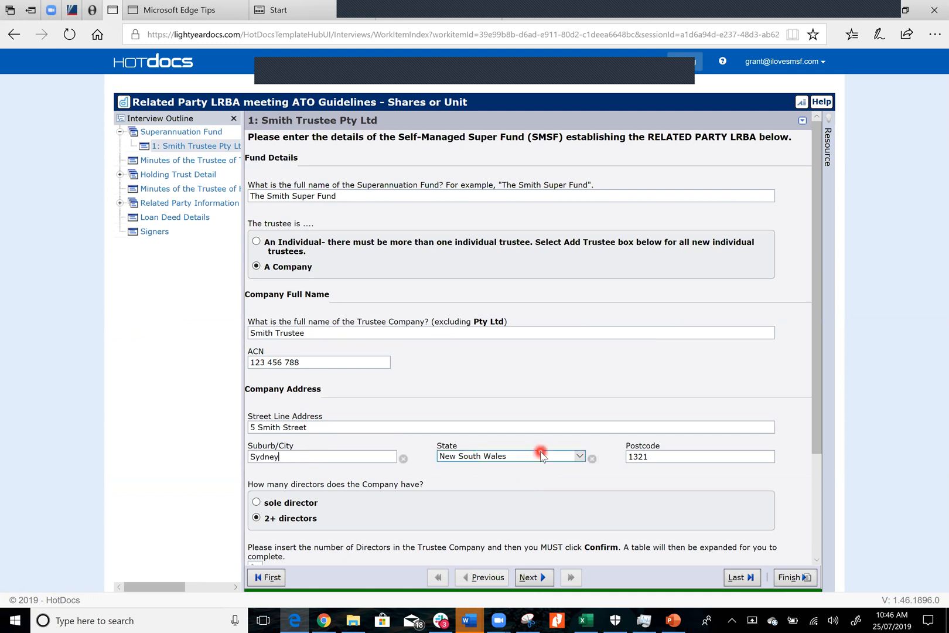
left_click(659, 459)
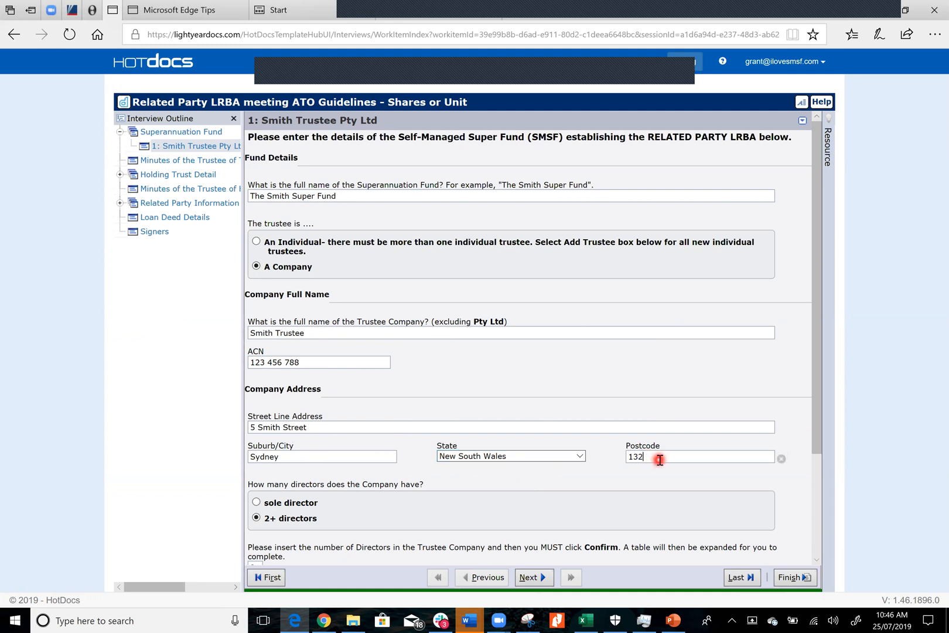
key("BackSpace")
type("2000")
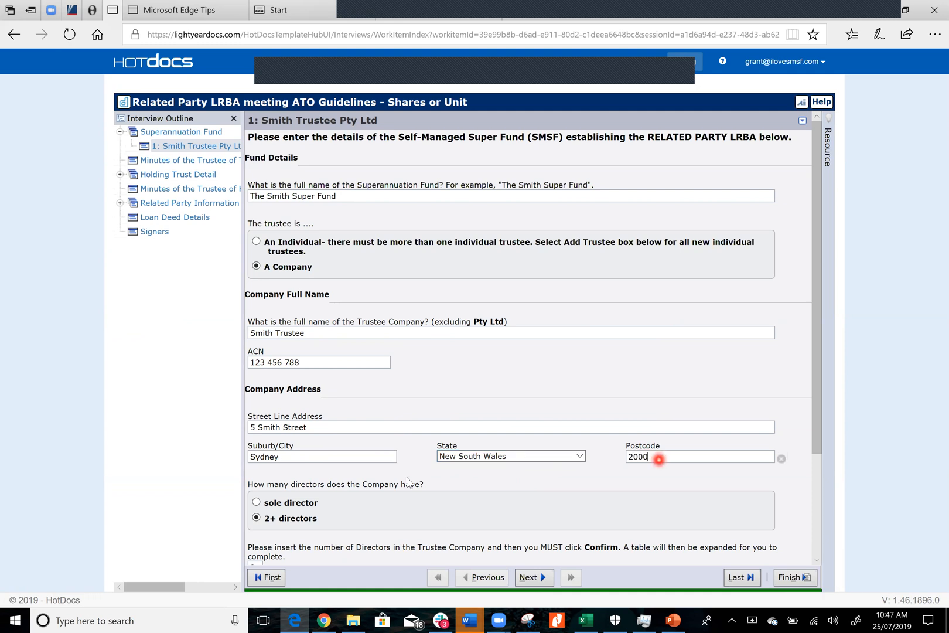
Set the trustee company to have a sole director and enter the director's full name
left_click(257, 503)
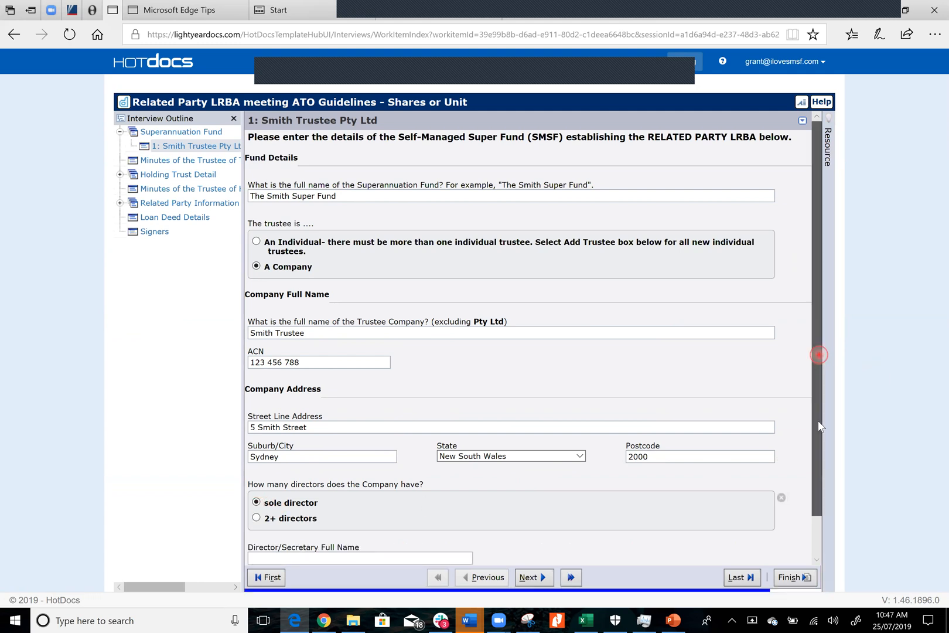
scroll(818, 357, "down", 1)
left_click(396, 513)
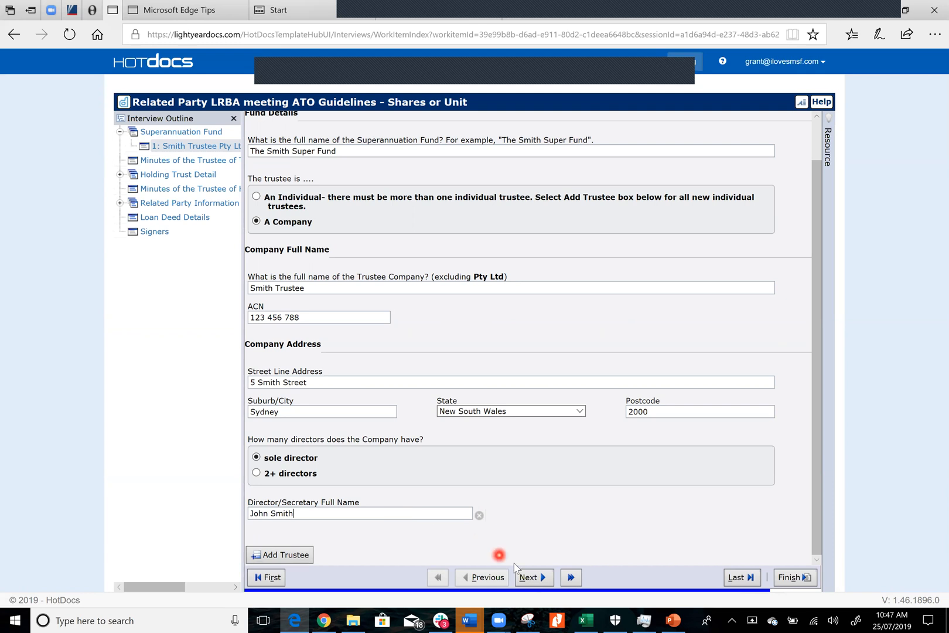
Date the super fund trustee's meeting 26/07/2019 and mark the sole director as its chair
left_click(530, 577)
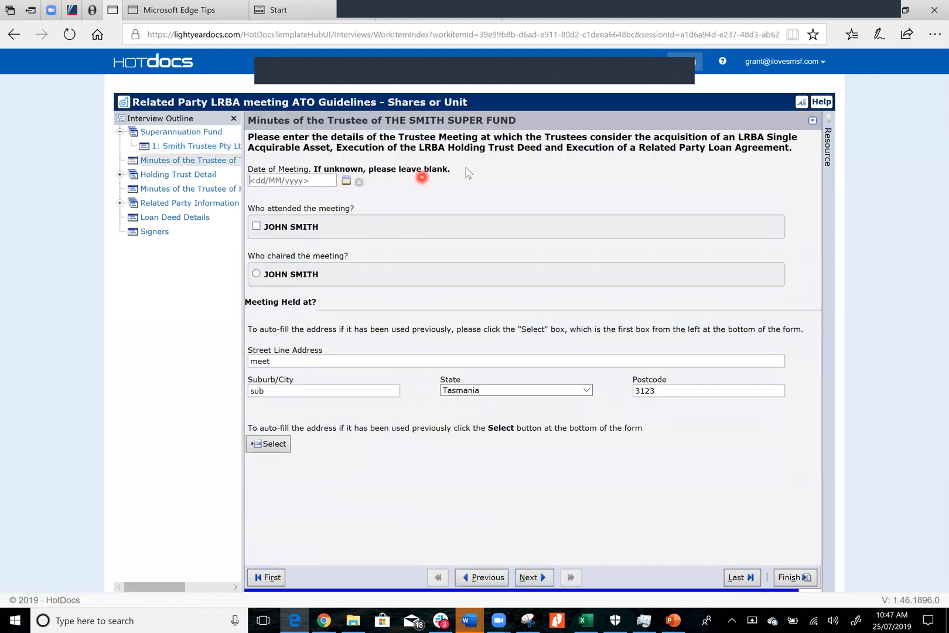
left_click(346, 181)
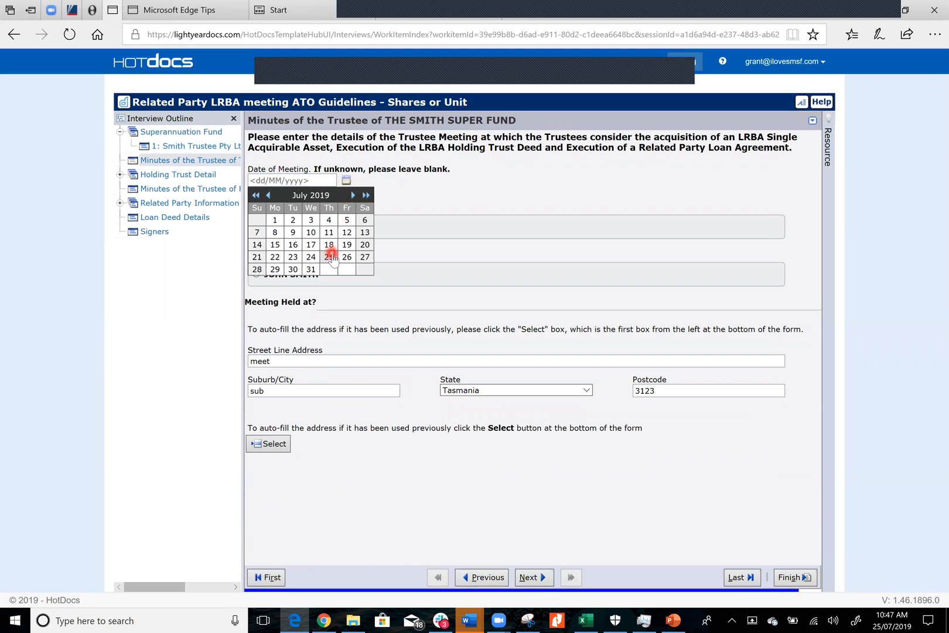
left_click(347, 257)
left_click(256, 274)
left_click(256, 228)
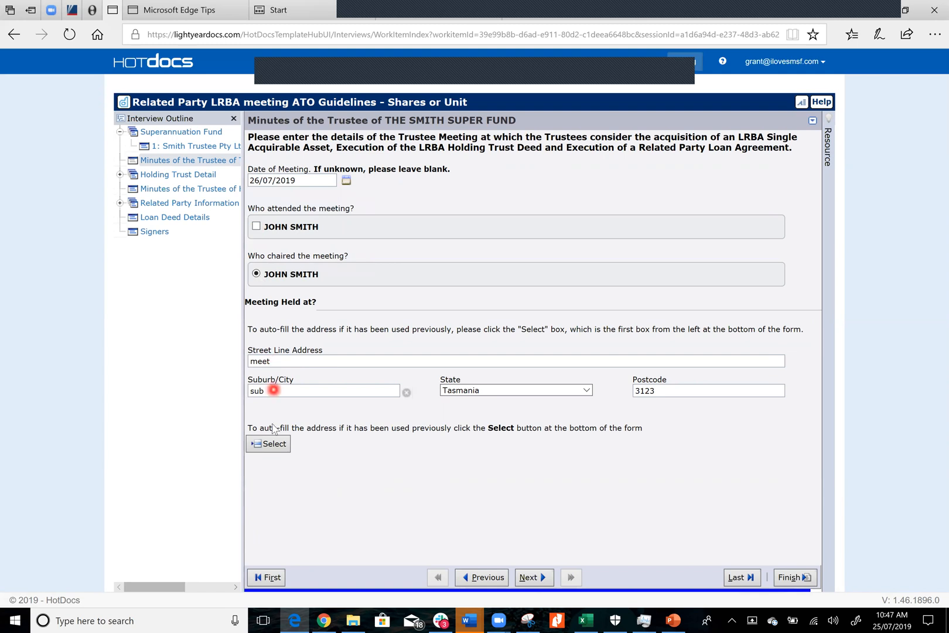
Fill in the super fund meeting's location from the previously used address and continue to the holding trust details
left_click(271, 446)
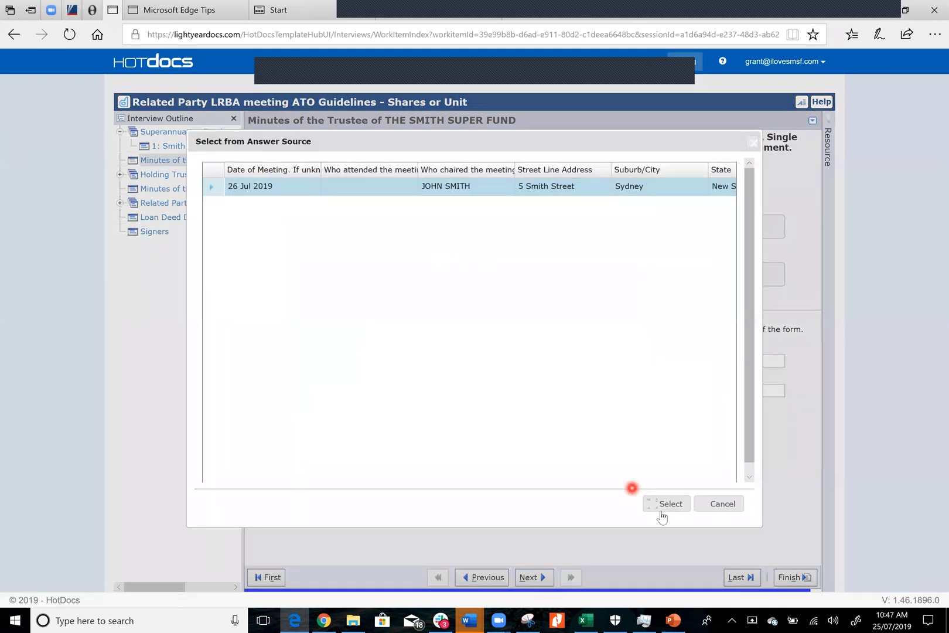
left_click(669, 504)
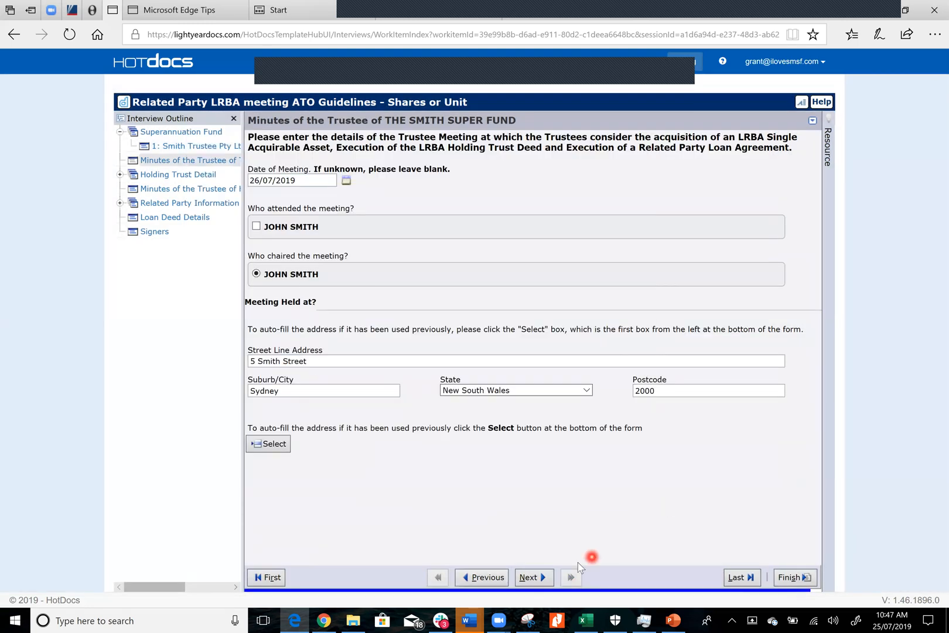
left_click(540, 578)
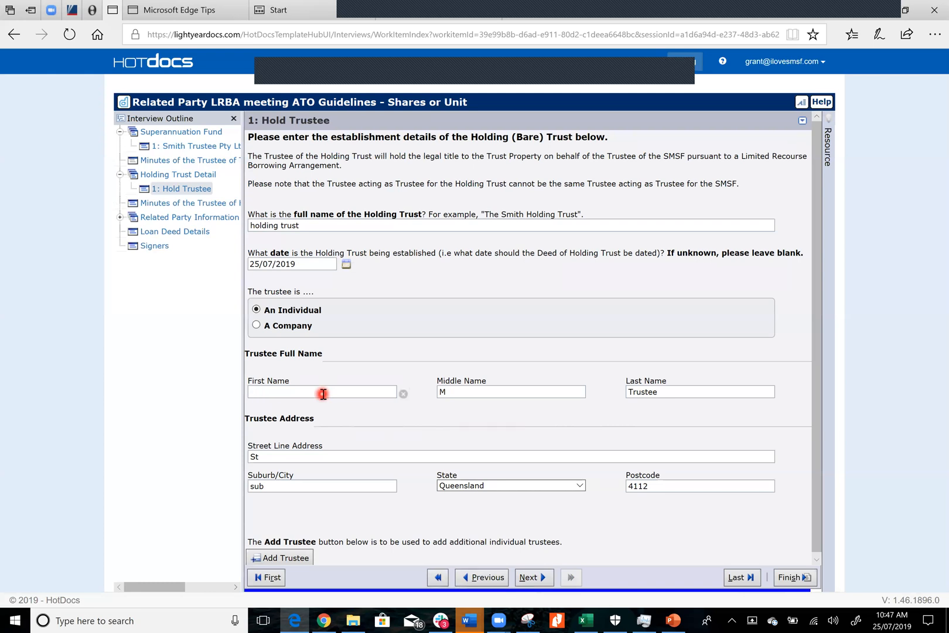
Replace the holding trust trustee's first and last names with the individual trustee's name
type("hn")
key("Tab")
key("Tab")
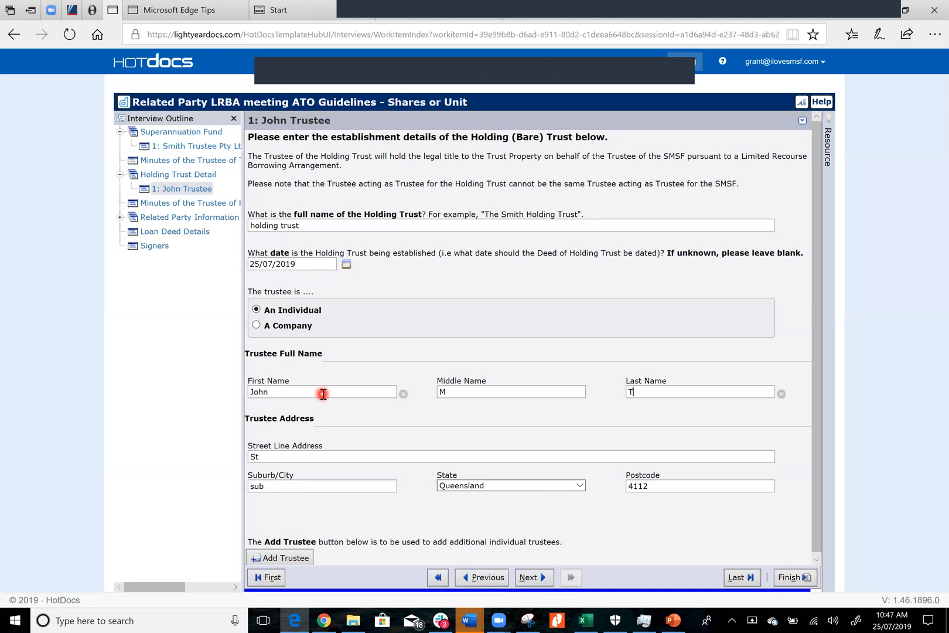
type("Smith")
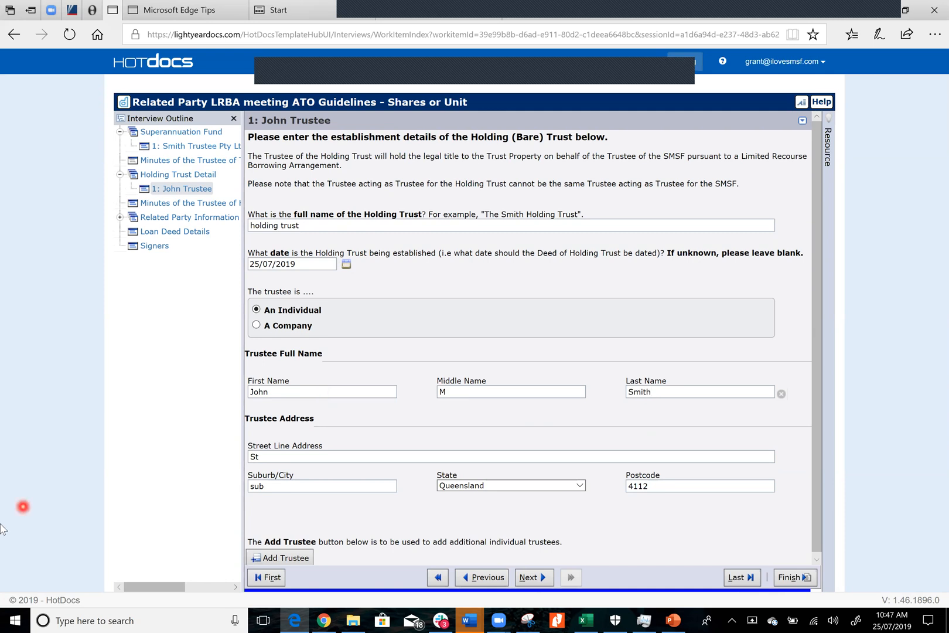
Replace the holding trust trustee's street address, suburb and postcode with the new address, setting the state to New South Wales
left_click_drag(287, 457, 240, 458)
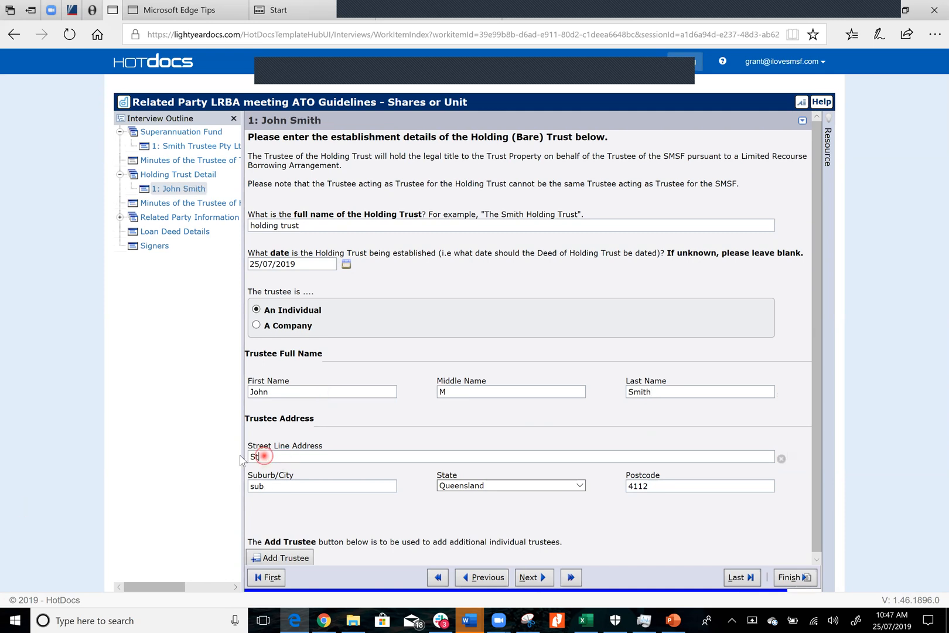
type("5 Smith Street")
left_click(281, 489)
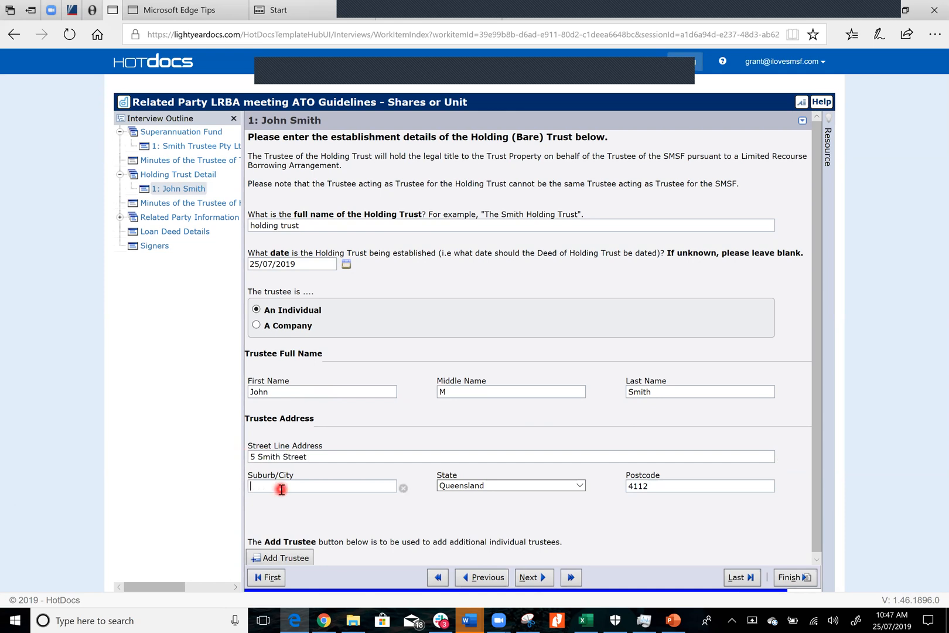
type("Sydney")
left_click(443, 486)
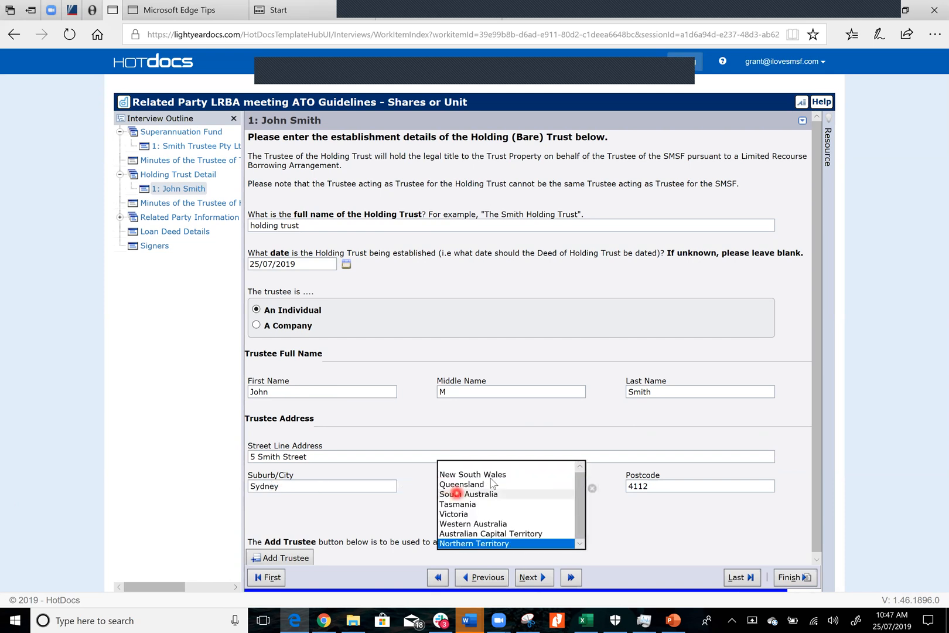
left_click(457, 474)
left_click(666, 485)
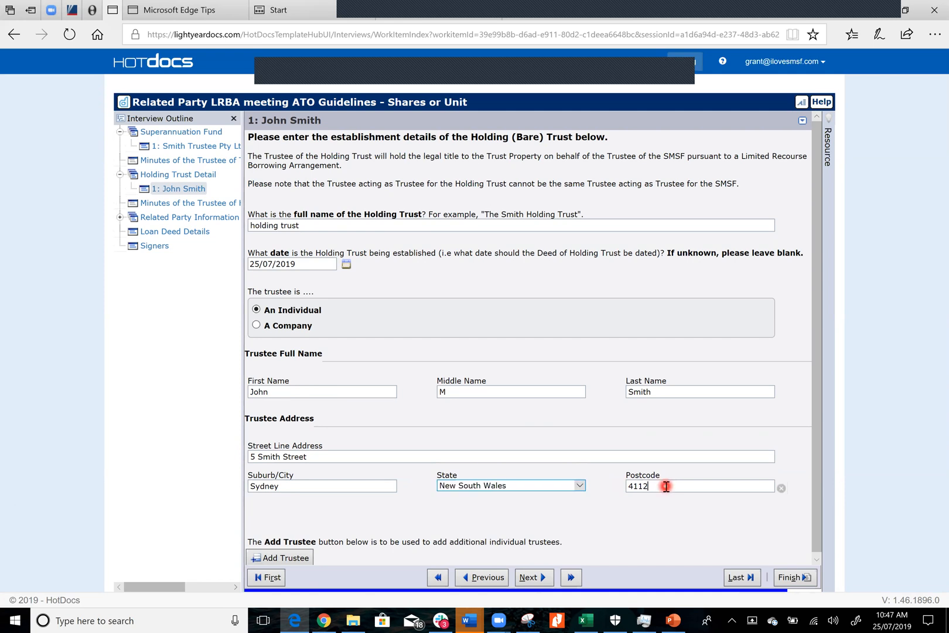
key("BackSpace")
key("BackSpace")
key("BackSpace")
key("BackSpace")
type("2000")
left_click(819, 520)
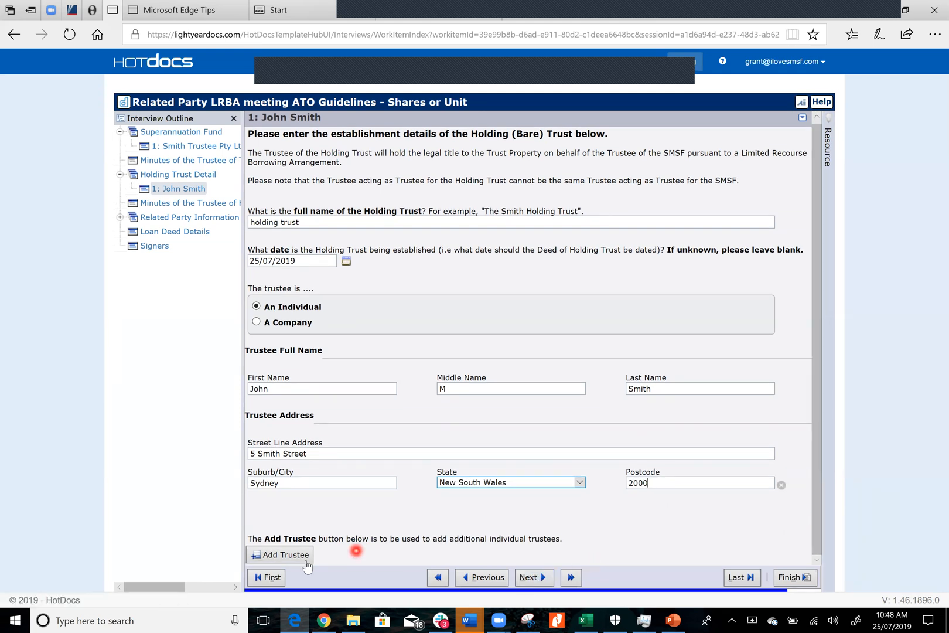
Date the holding trust trustee's meeting 26/07/2019 and mark the individual trustee as both attending and chairing
left_click(535, 577)
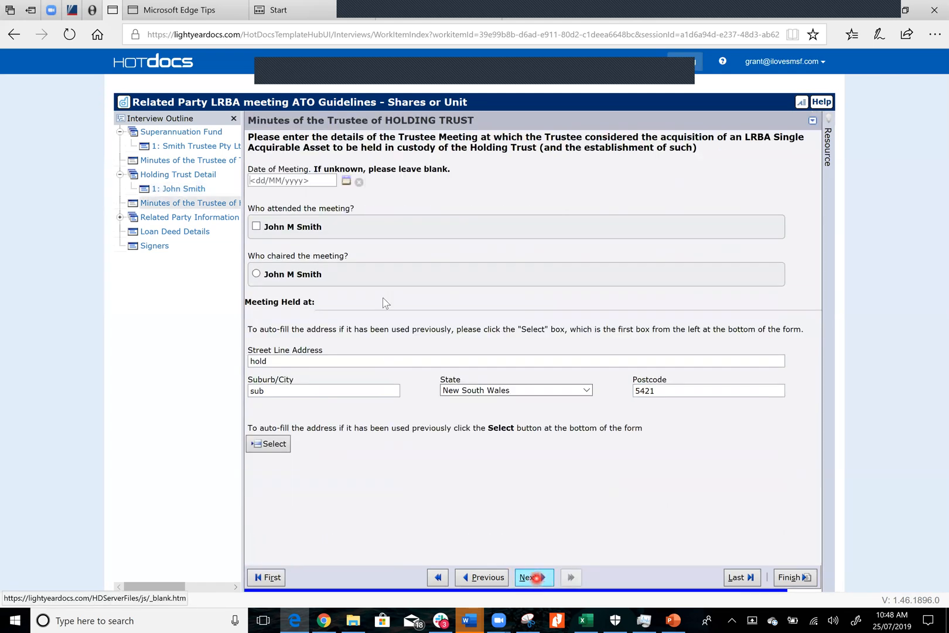
left_click(347, 181)
left_click(347, 257)
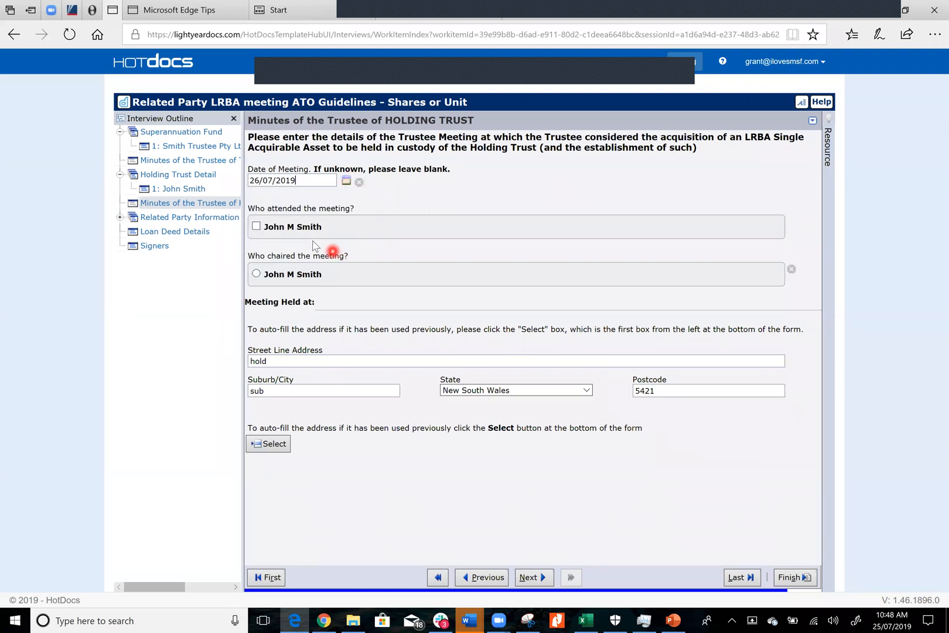
left_click(256, 273)
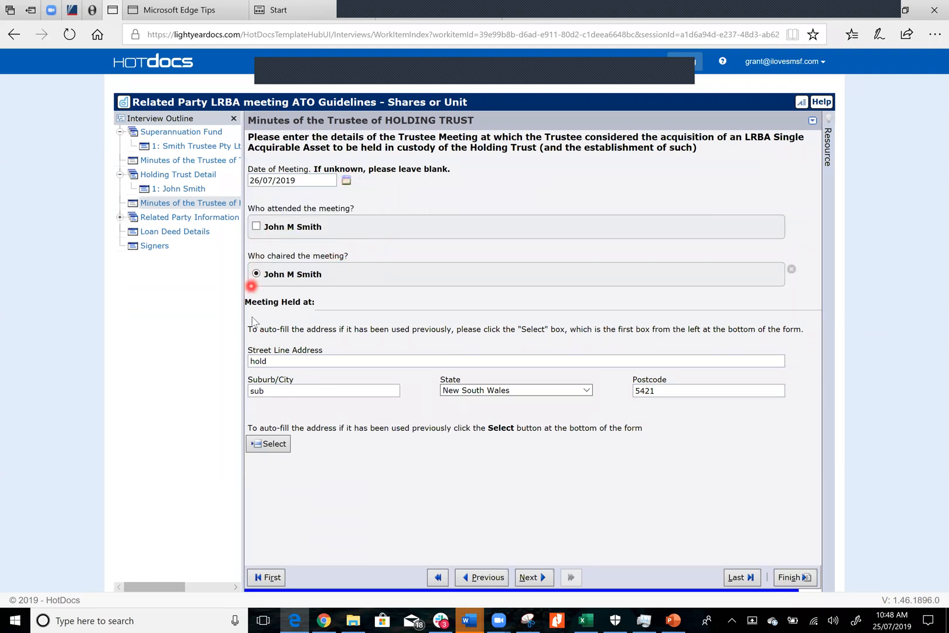
left_click(256, 229)
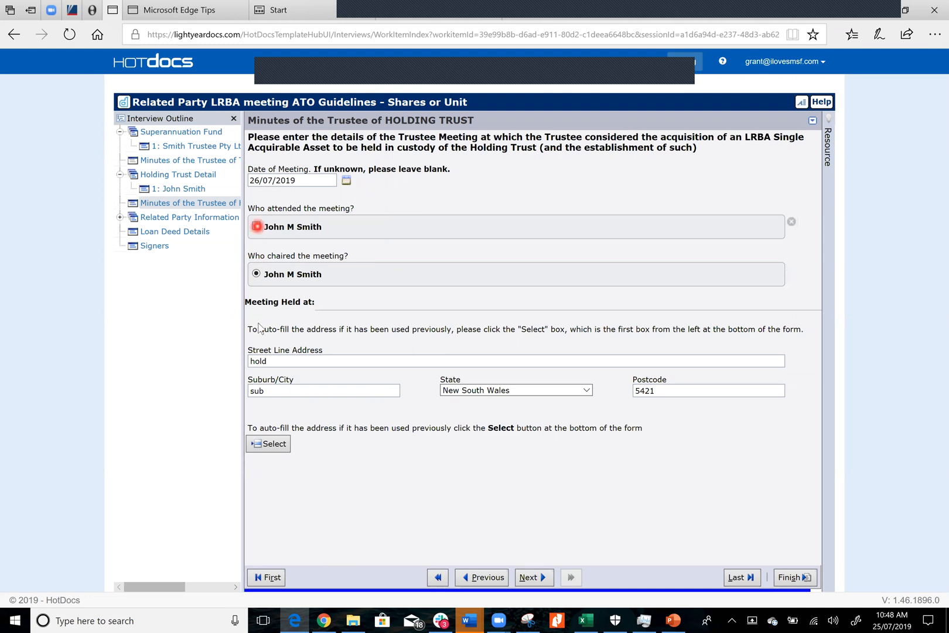
Fill in the holding trust meeting's location from the previously used address and continue to the related party lender
left_click(270, 446)
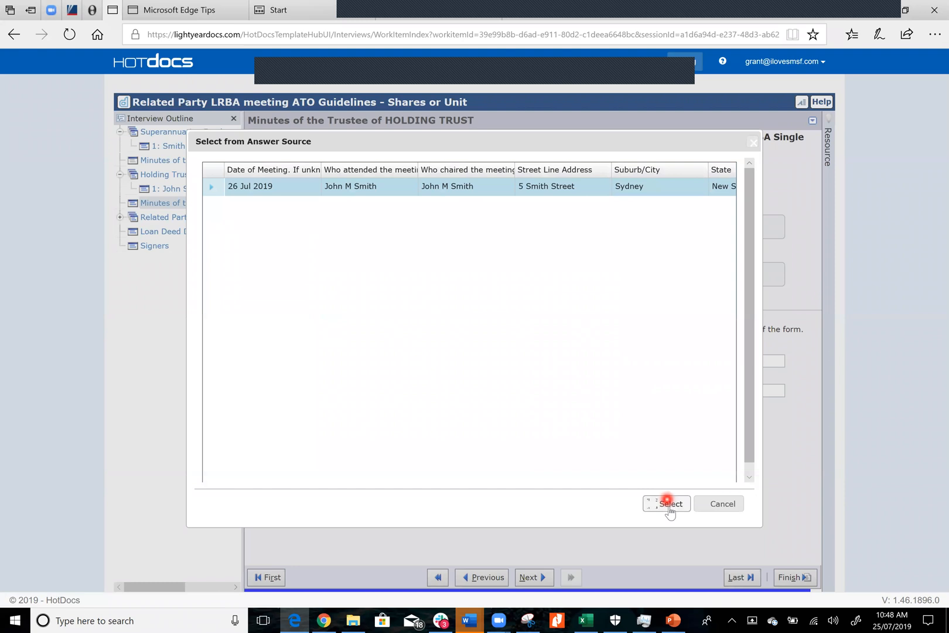
left_click(668, 504)
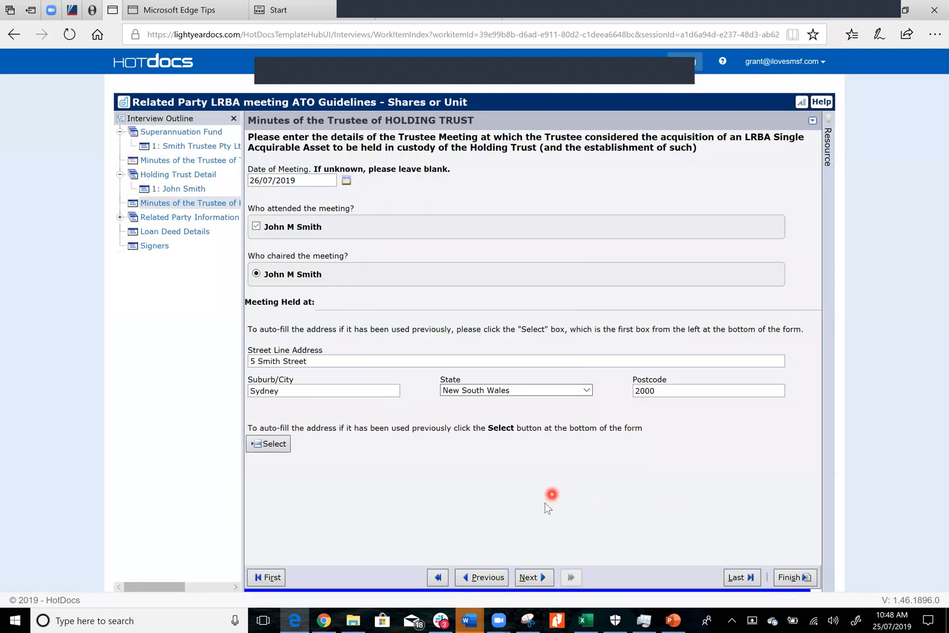
left_click(530, 577)
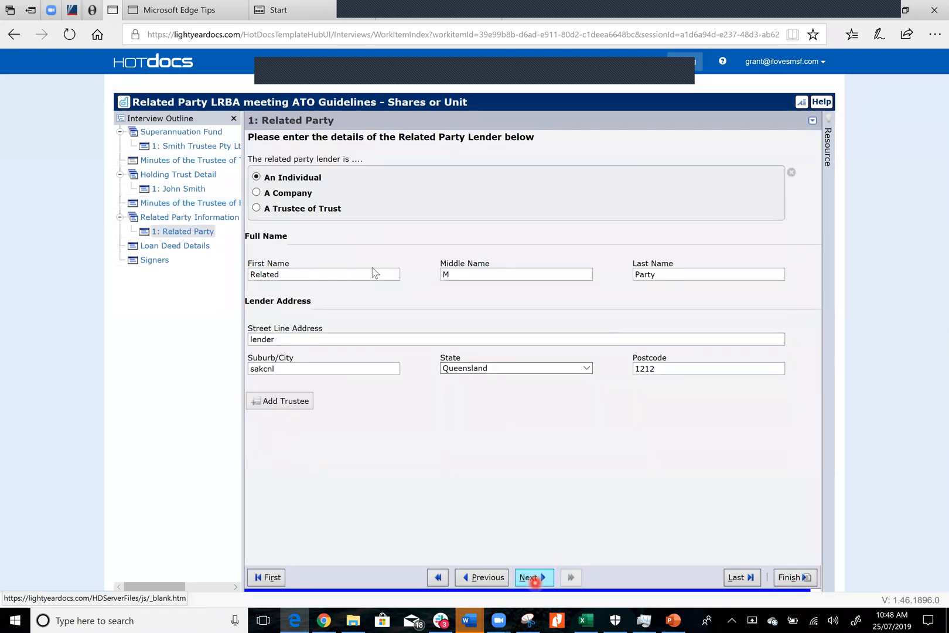
Replace the individual lender's first and last names with the related party's name and clear the middle name
left_click(312, 271)
key("BackSpace")
key("BackSpace")
key("BackSpace")
key("BackSpace")
key("BackSpace")
key("BackSpace")
type("John")
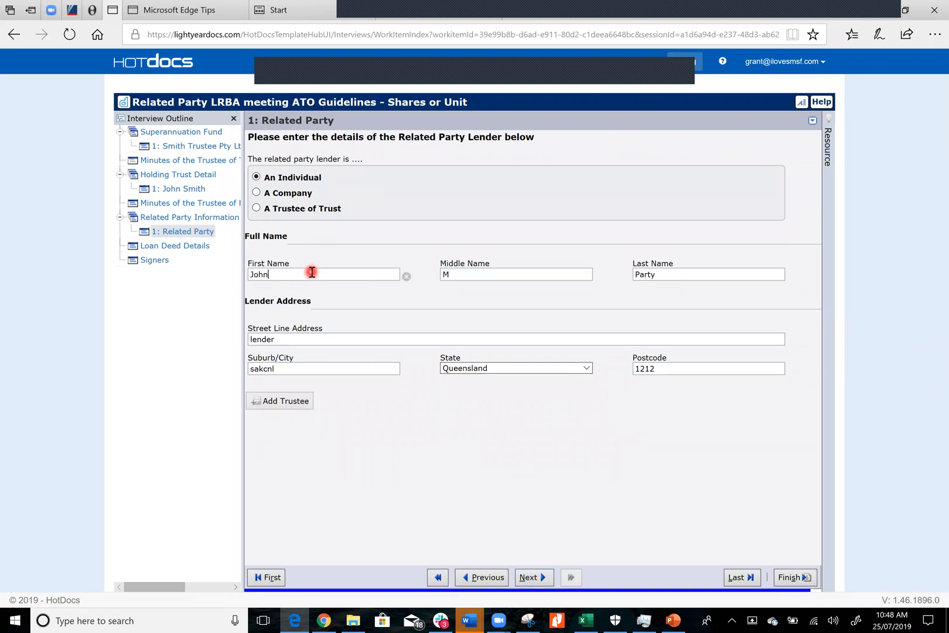
key("Tab")
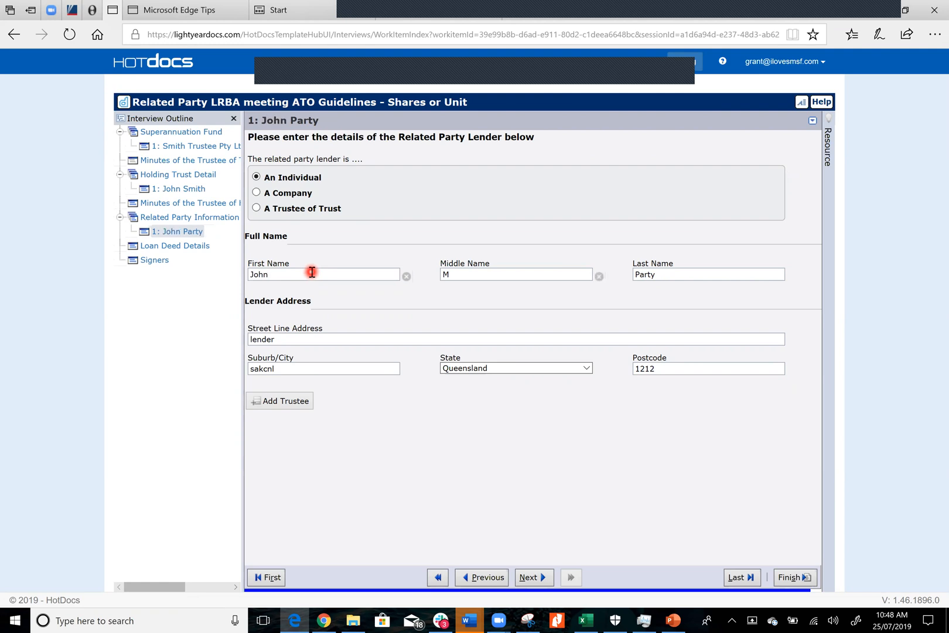
key("BackSpace")
key("Tab")
key("BackSpace")
key("BackSpace")
key("BackSpace")
key("BackSpace")
type("Smith")
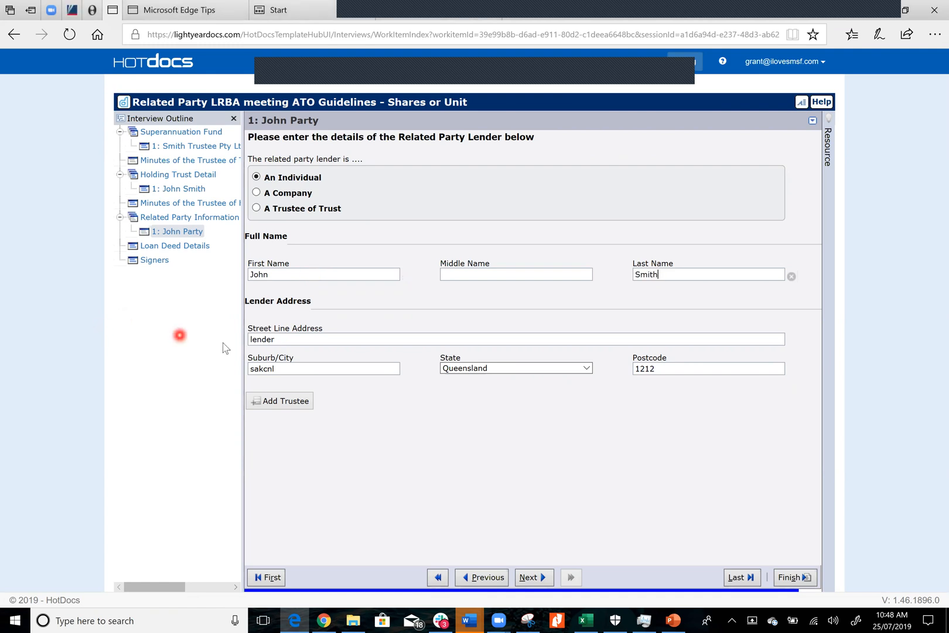
Replace the related party lender's street address and suburb with the new address
left_click(309, 342)
key("BackSpace")
key("BackSpace")
key("BackSpace")
key("BackSpace")
key("BackSpace")
key("BackSpace")
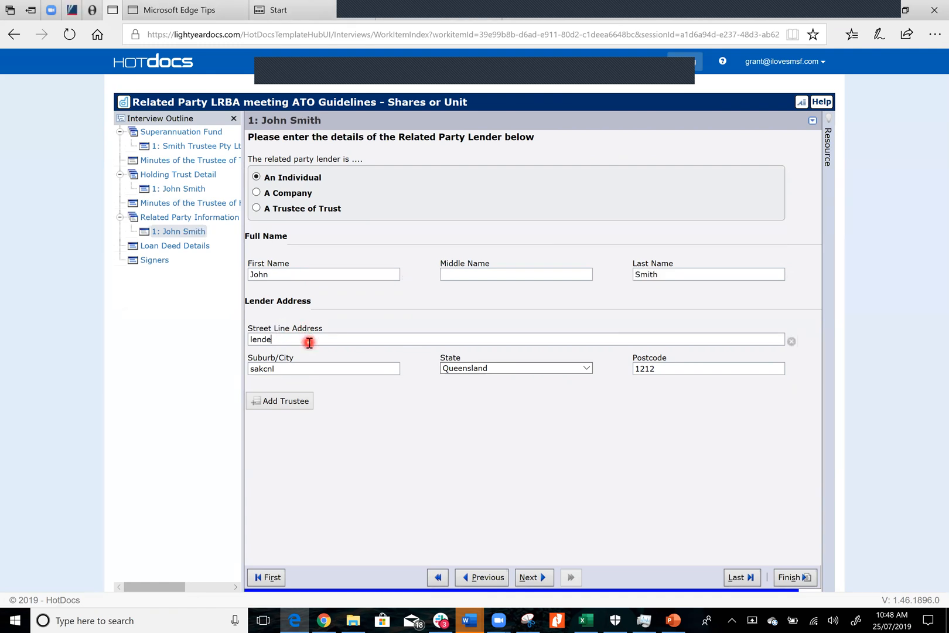
type("5 Smith Street")
left_click(311, 371)
key("BackSpace")
key("BackSpace")
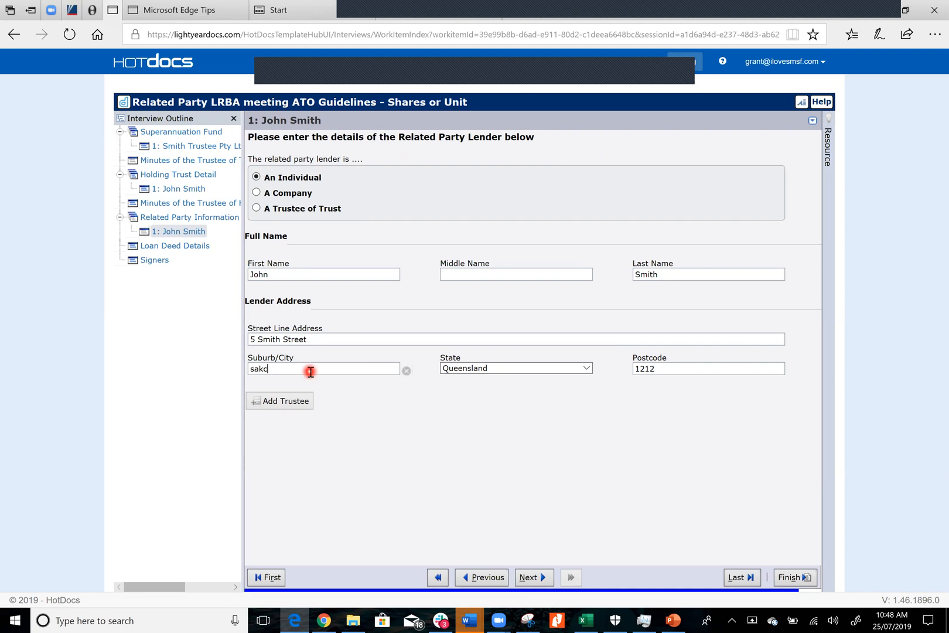
key("BackSpace")
key("BackSpace")
key("BackSpace")
type("Sydney")
Set the lender's state to Northern Territory and replace the postcode with the new one
key("Tab")
key("Up")
key("Tab")
key("BackSpace")
key("BackSpace")
key("BackSpace")
key("BackSpace")
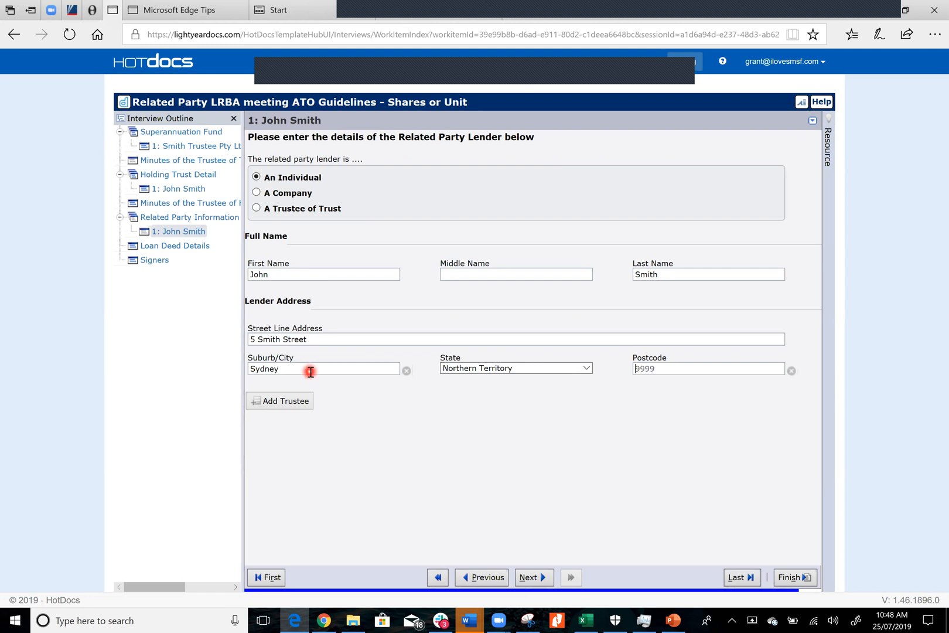
type("2000")
In the loan deed details, replace the asset to be acquired with 5,000 Westpac Shares
left_click(534, 577)
left_click(363, 195)
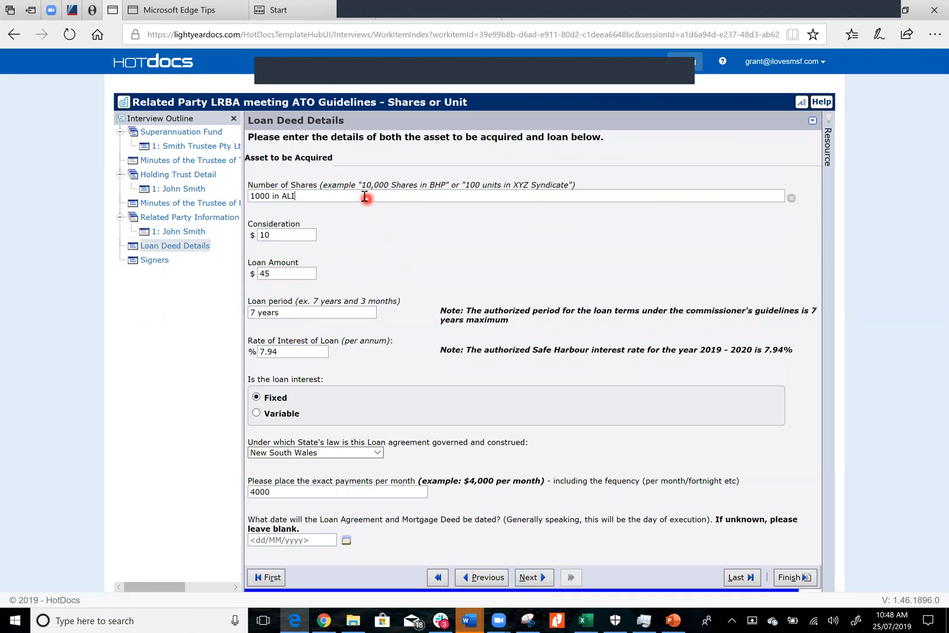
left_click_drag(330, 195, 246, 195)
left_click(407, 251)
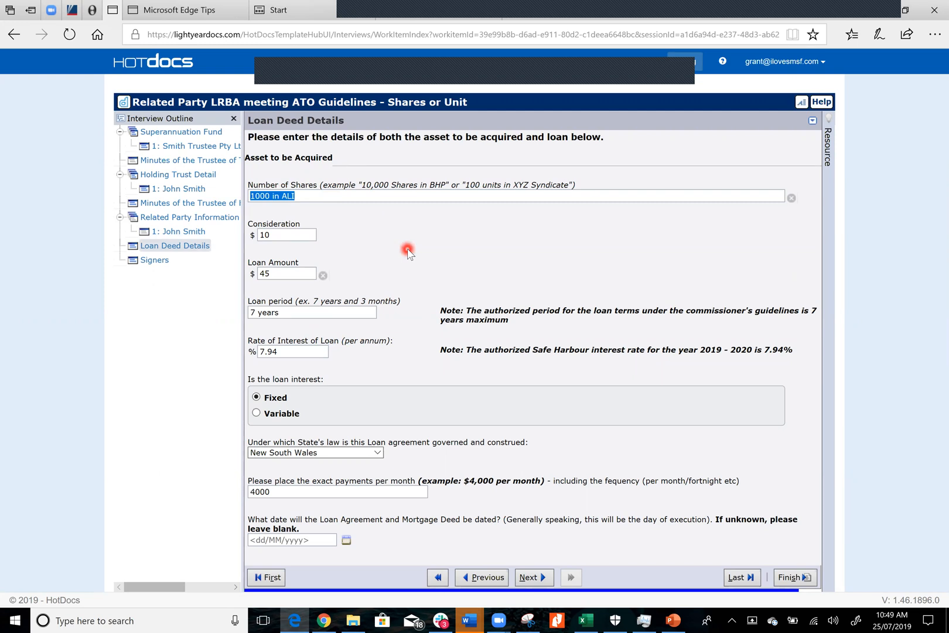
type("5,000 share")
key("BackSpace")
key("BackSpace")
key("BackSpace")
key("BackSpace")
type("Westpac Shares")
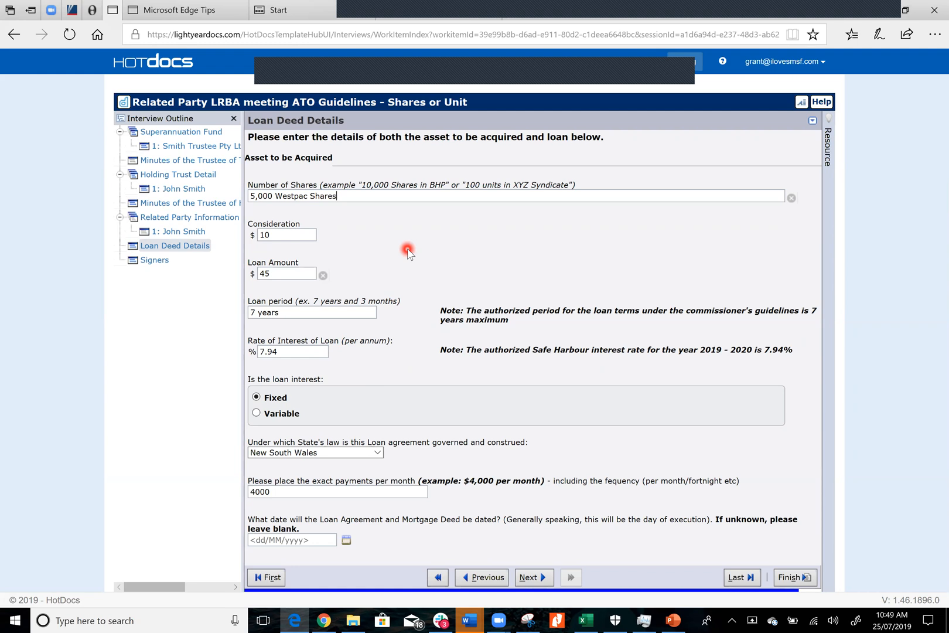
Go back to the holding trust details, rename the trust Westpac Shares No 1 and continue to its trustee minutes
left_click(489, 579)
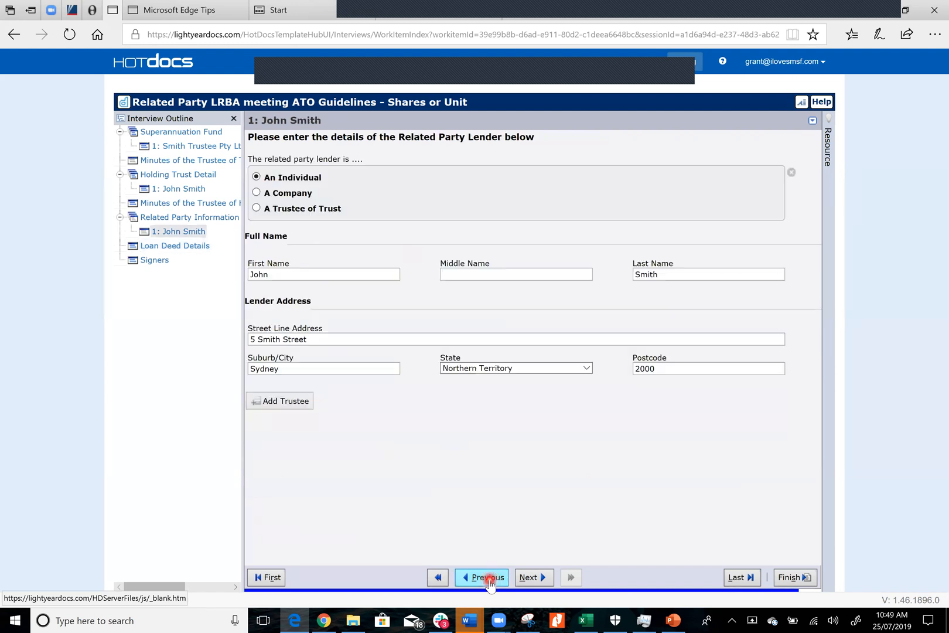
left_click(489, 577)
left_click(489, 579)
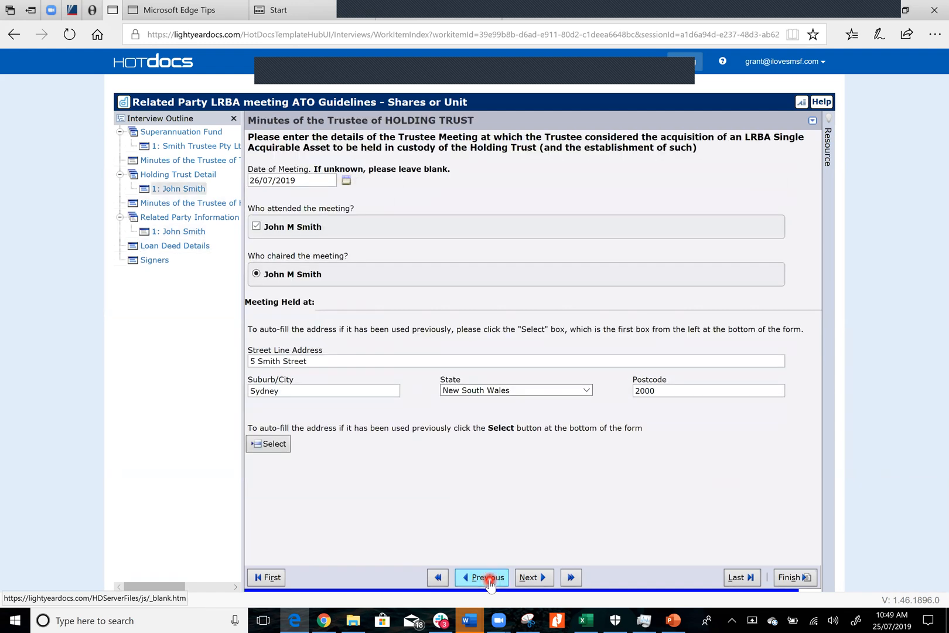
left_click(532, 577)
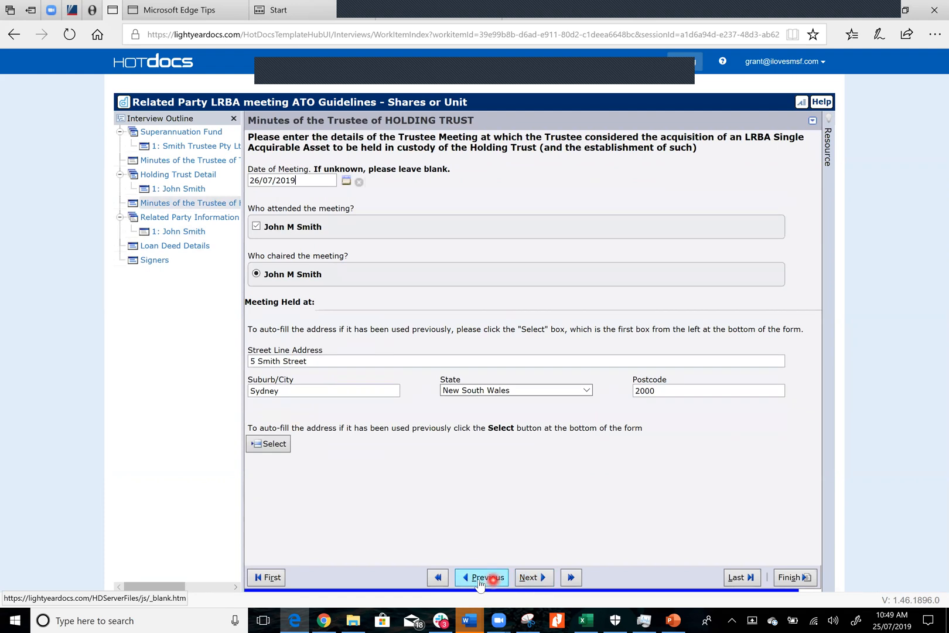
left_click(479, 577)
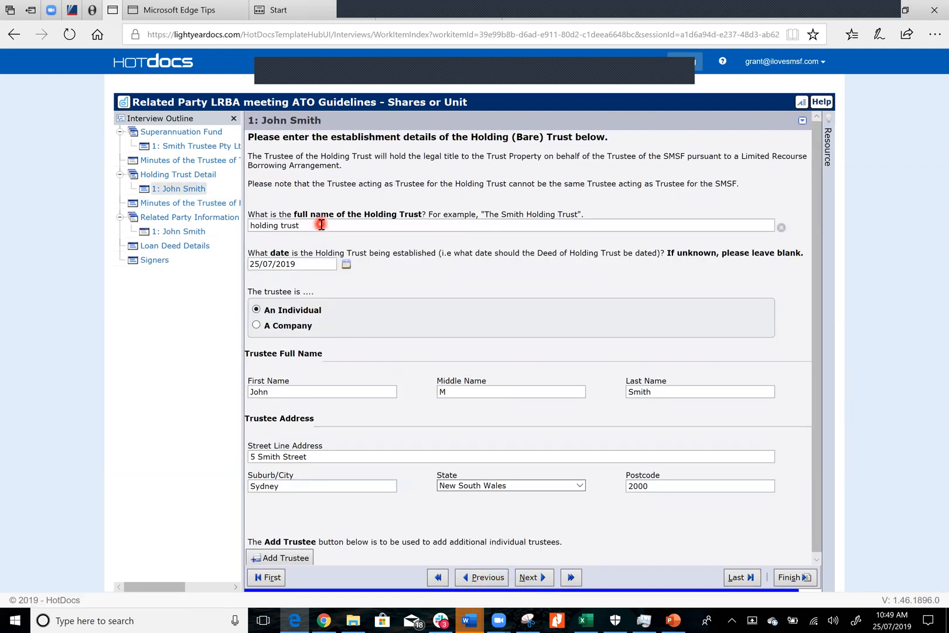
key("BackSpace")
key("BackSpace")
key("BackSpace")
key("BackSpace")
key("BackSpace")
key("BackSpace")
key("BackSpace")
key("BackSpace")
key("BackSpace")
key("BackSpace")
key("BackSpace")
key("BackSpace")
type("Wespta")
key("BackSpace")
key("BackSpace")
key("BackSpace")
type("tpac")
type(" 3")
key("BackSpace")
key("BackSpace")
type("Shares No 1")
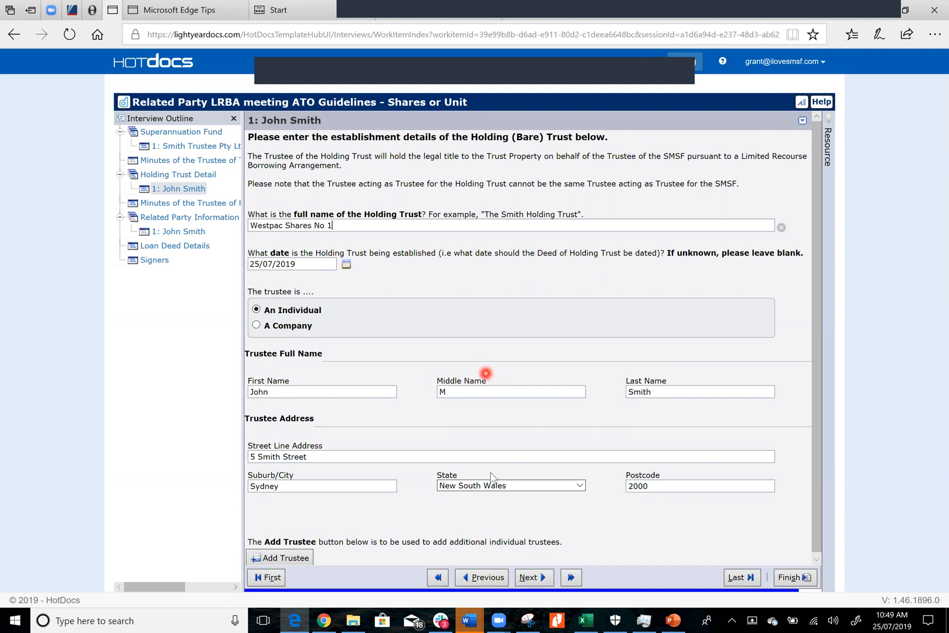
left_click(533, 578)
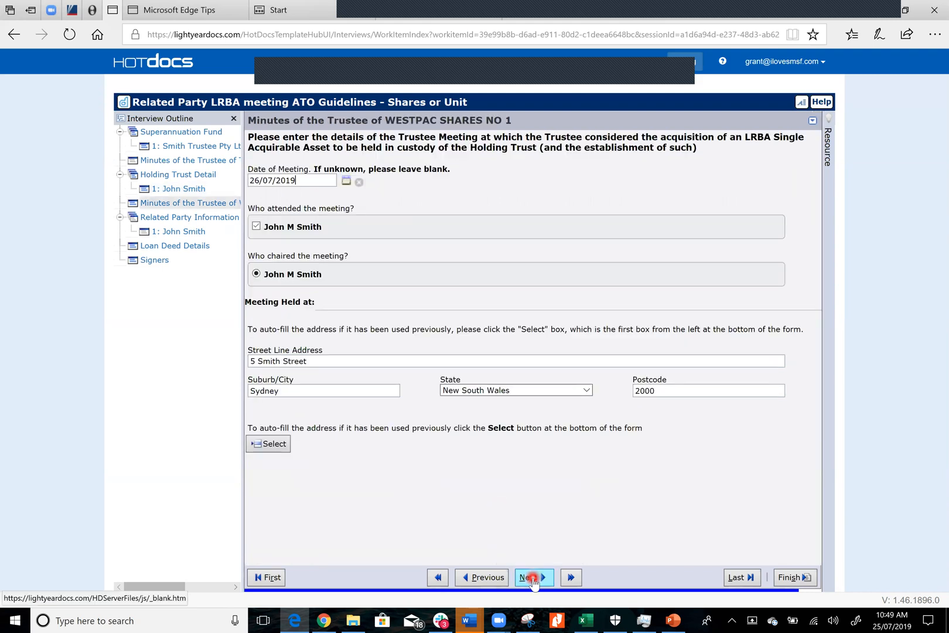
Continue past the related party lender's details to the loan deed details and set the consideration to $120,000
left_click(533, 577)
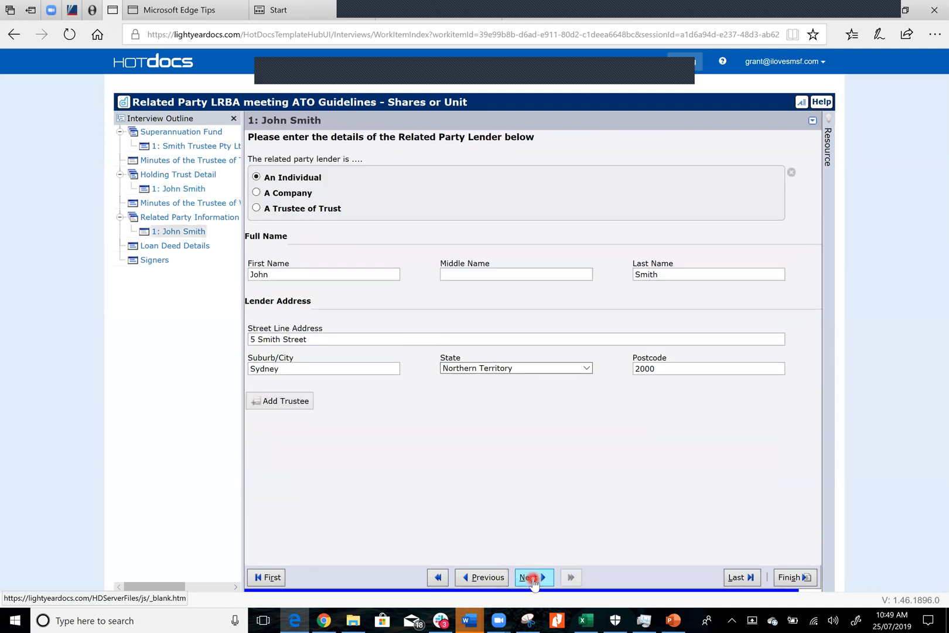
left_click(533, 577)
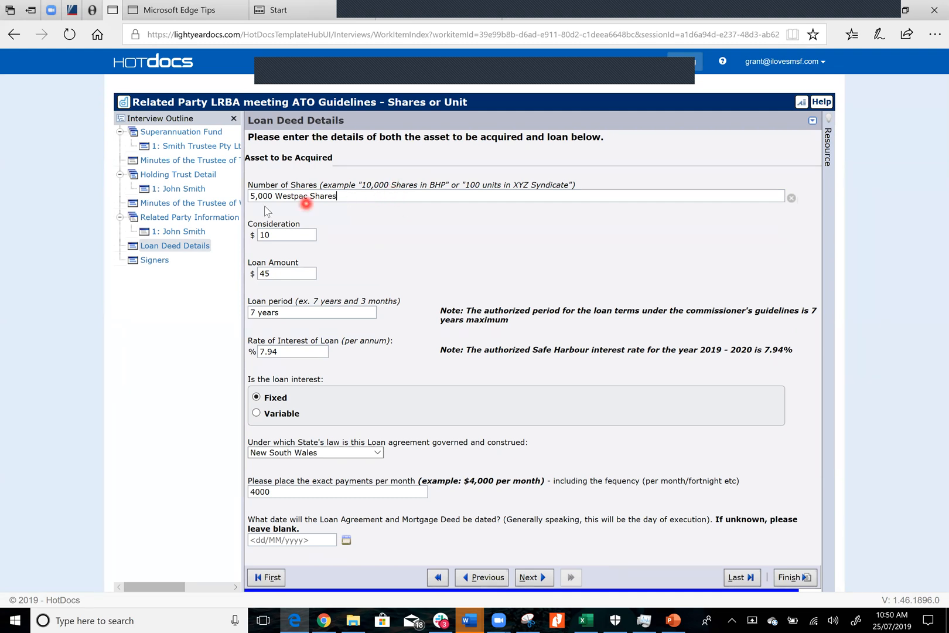
left_click(297, 234)
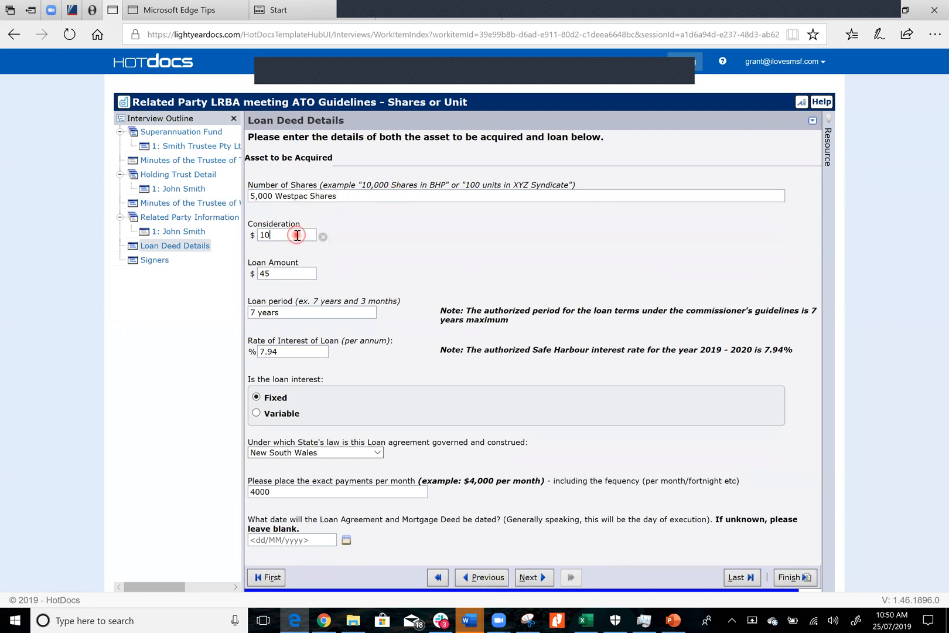
key("BackSpace")
type("120000")
Clear the loan amount and change the asset to be acquired to 10,000 Westpac Shares
left_click(291, 274)
key("BackSpace")
left_click(254, 195)
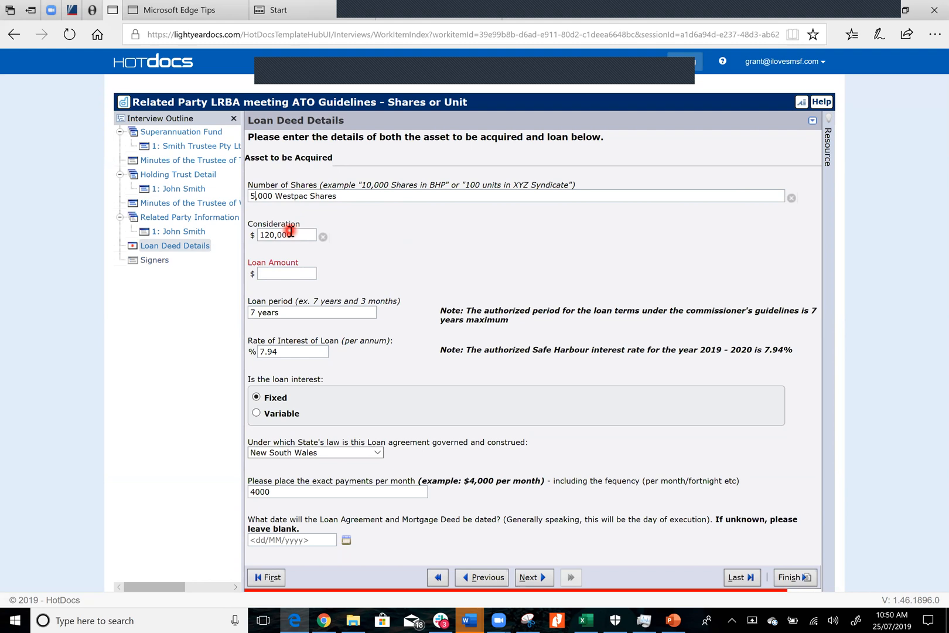
key("BackSpace")
type("10")
Set the consideration to $240,000 and the loan amount to $120,000 in the loan deed details
left_click(297, 236)
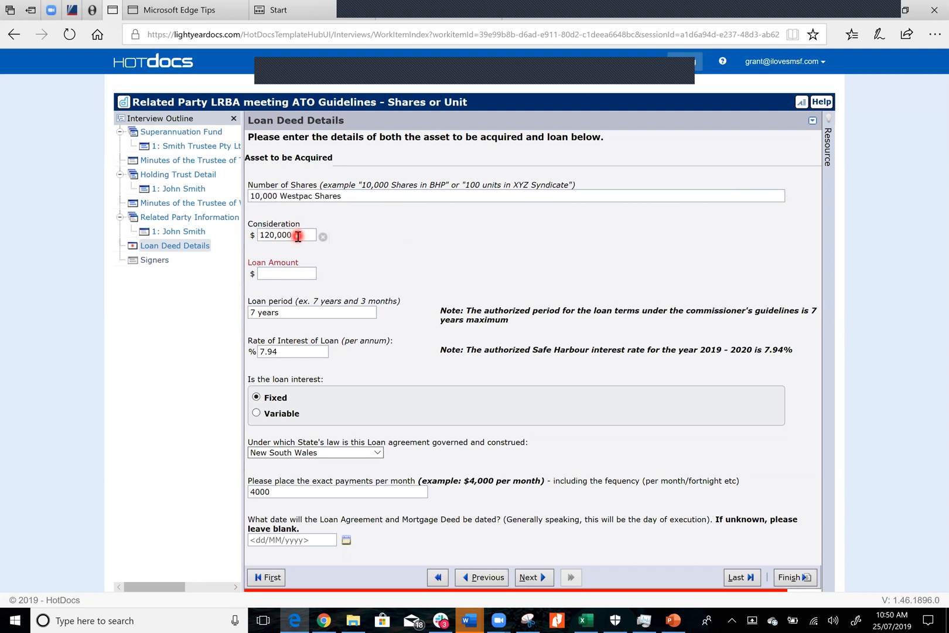
key("BackSpace")
key("BackSpace")
key("BackSpace")
key("BackSpace")
key("BackSpace")
key("BackSpace")
type("240,000")
left_click(282, 274)
type("120000")
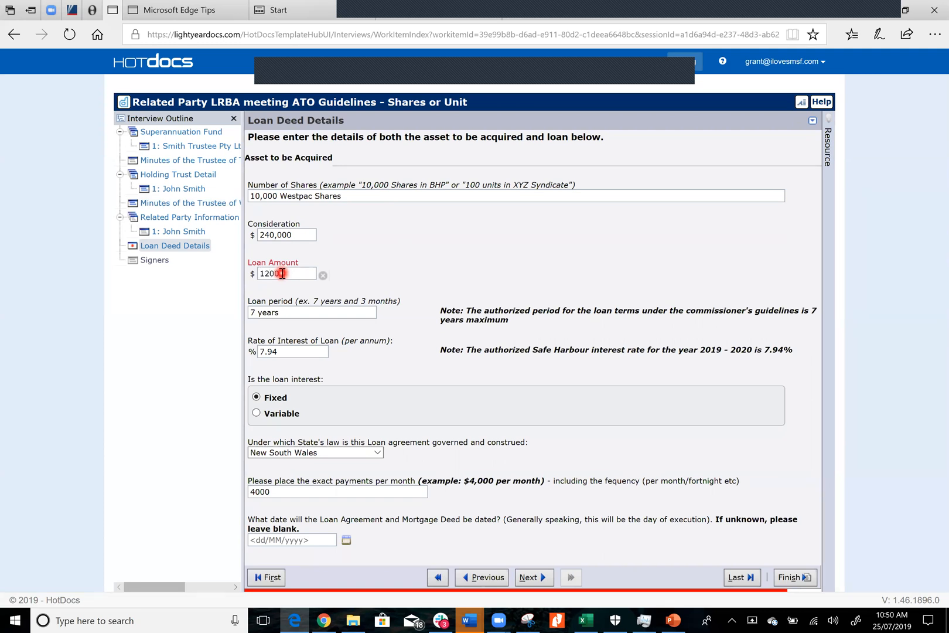
left_click(302, 312)
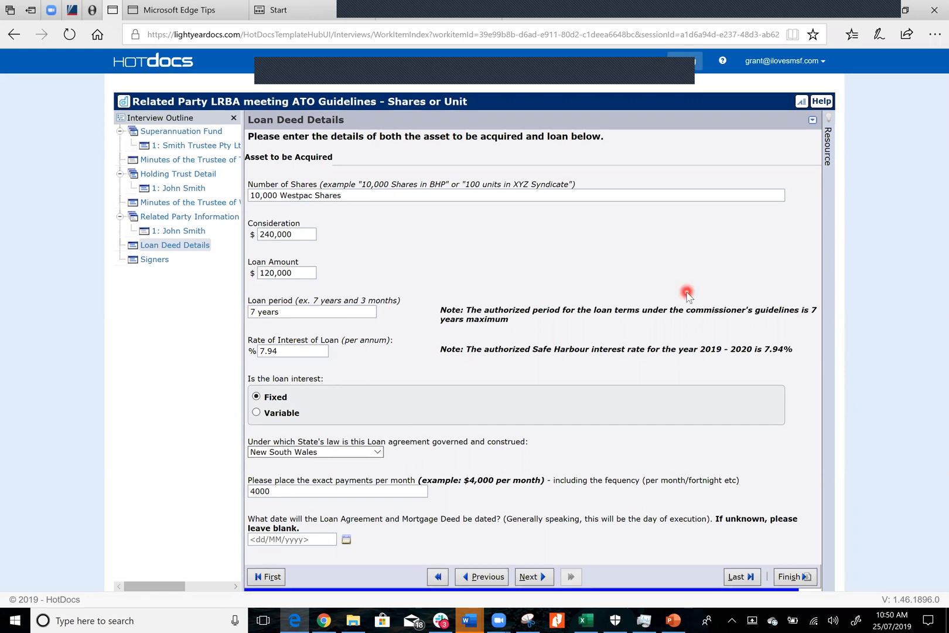
Replace the loan's exact payment amount and frequency with $2,800 per quarter
left_click(336, 492)
key("BackSpace")
key("BackSpace")
key("BackSpace")
key("BackSpace")
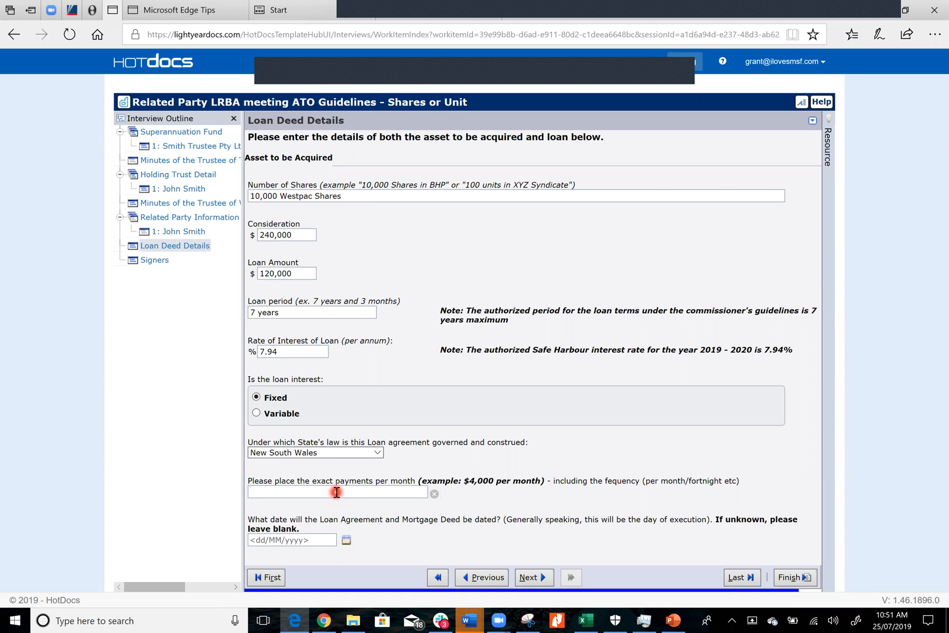
type("2,800 per quarter")
Pick a date for the Loan Agreement and Mortgage Deed, and complete the interview past the signers page
left_click(347, 542)
left_click(349, 518)
left_click(531, 577)
left_click(533, 578)
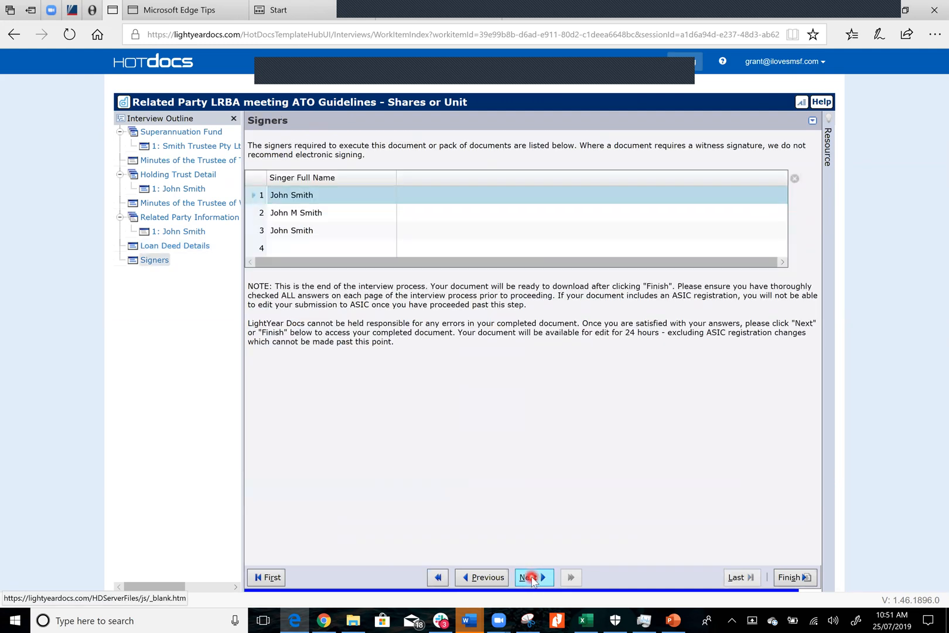
left_click(371, 378)
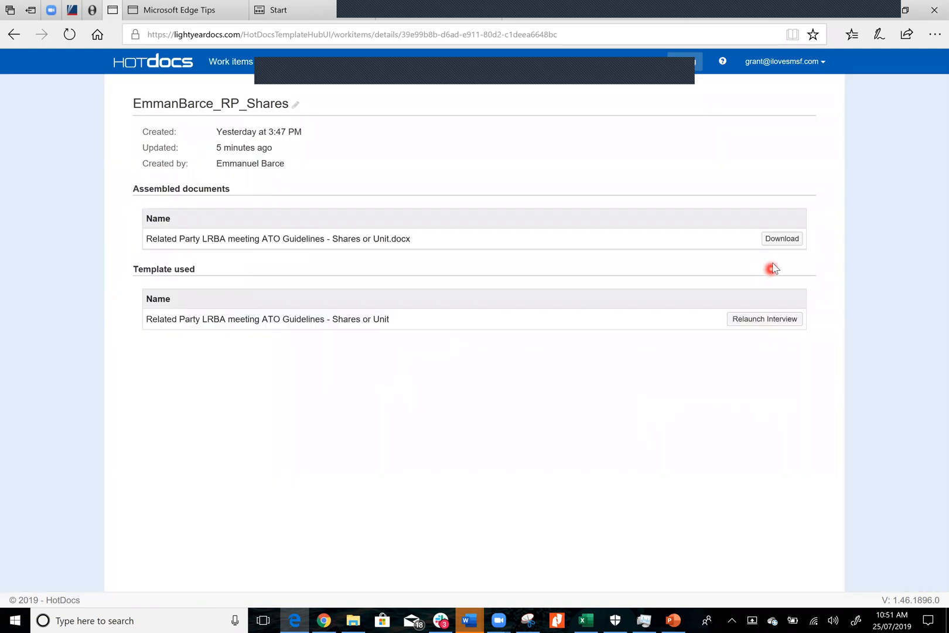
Download the assembled Related Party LRBA meeting ATO Guidelines - Shares or Unit.docx, open it in Word and enable editing
left_click(774, 240)
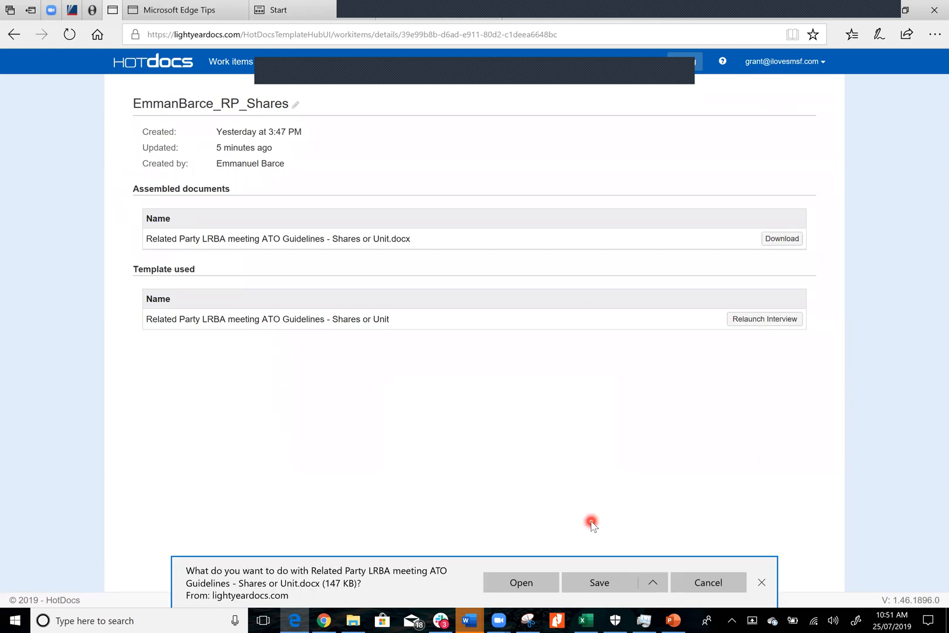
left_click(523, 583)
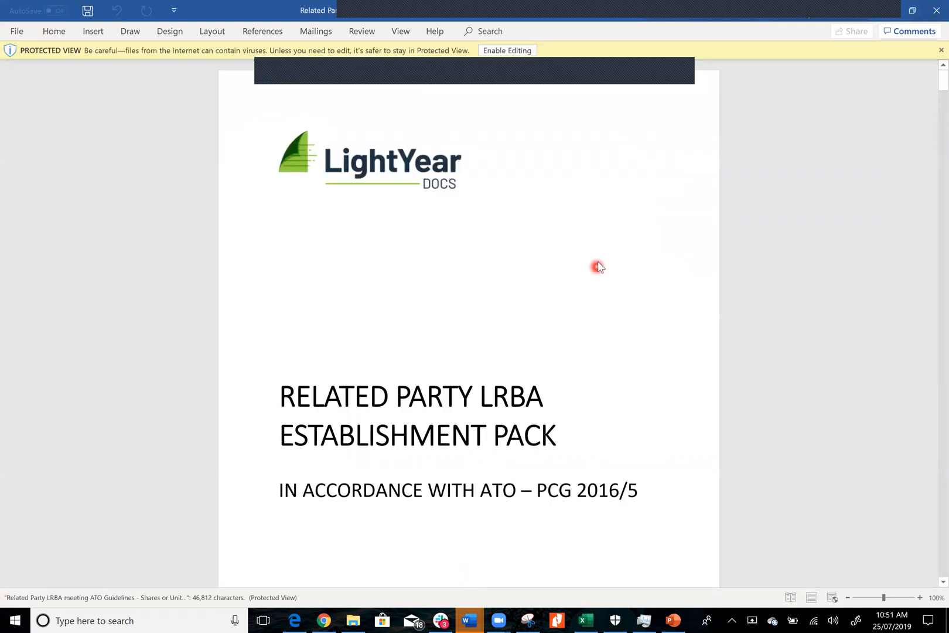
left_click(506, 52)
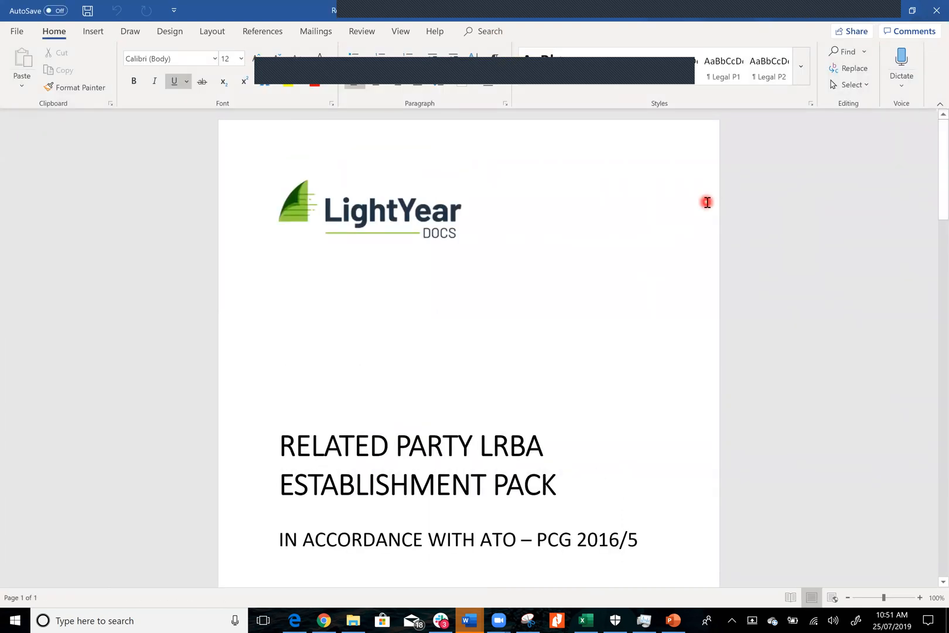
Review the establishment pack's cover page and the ATO Practical Compliance Guideline PCG 2016/5 through to its end
scroll(707, 202, "up", 3, "ctrl")
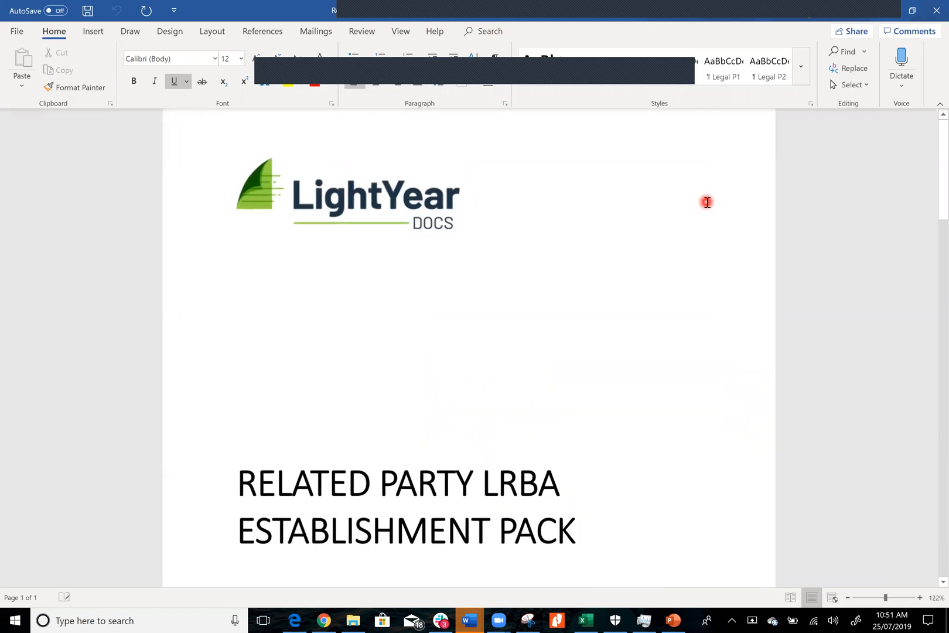
scroll(707, 202, "down", 3)
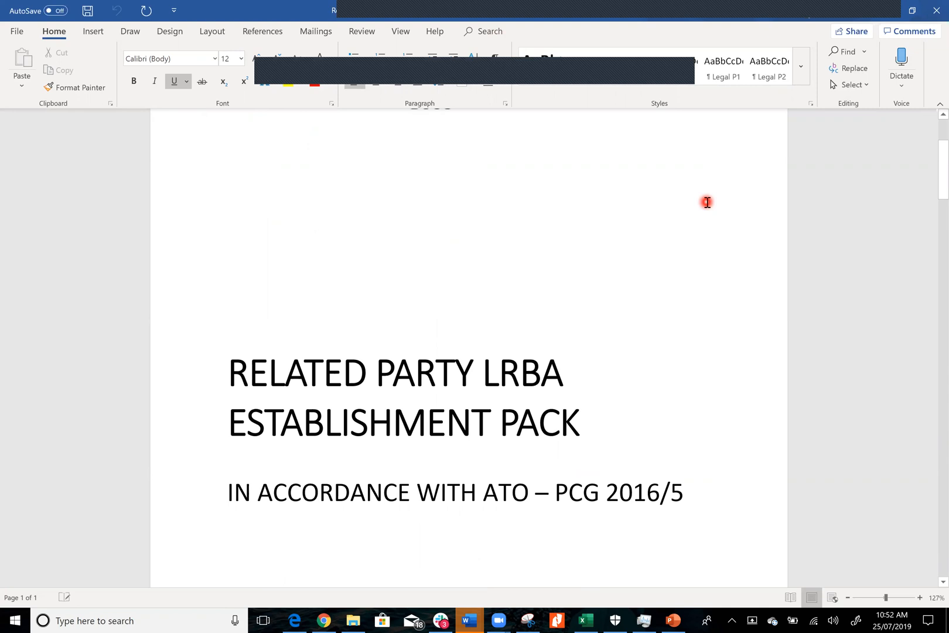
scroll(707, 202, "down", 5)
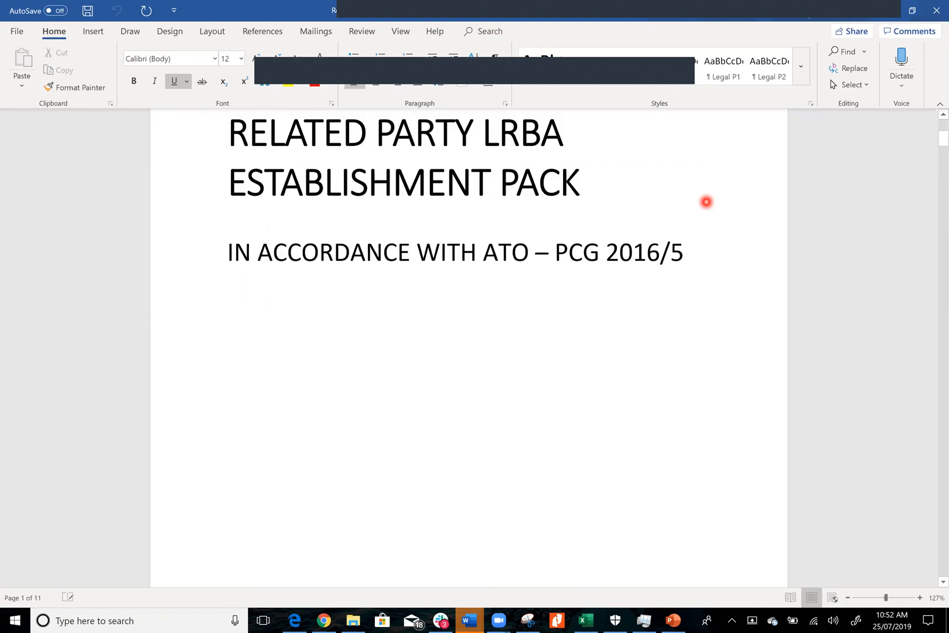
scroll(706, 202, "down", 1)
scroll(706, 202, "down", 6)
scroll(707, 202, "down", 18)
scroll(707, 202, "down", 15)
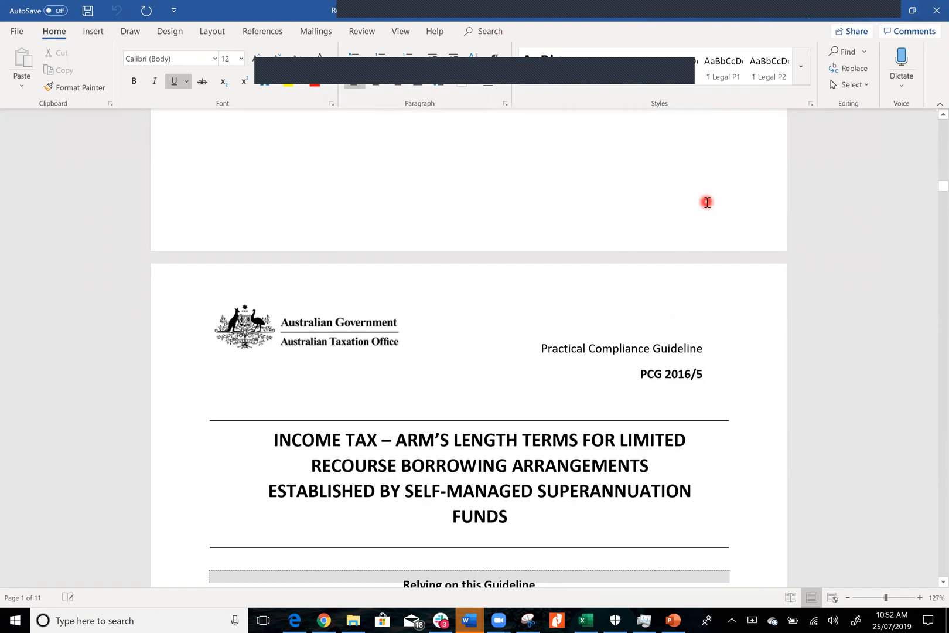
scroll(707, 202, "down", 15)
scroll(707, 202, "down", 15)
scroll(707, 202, "down", 15)
scroll(707, 202, "down", 15)
scroll(707, 202, "down", 15)
scroll(707, 202, "down", 15)
scroll(707, 202, "down", 15)
scroll(707, 202, "down", 15)
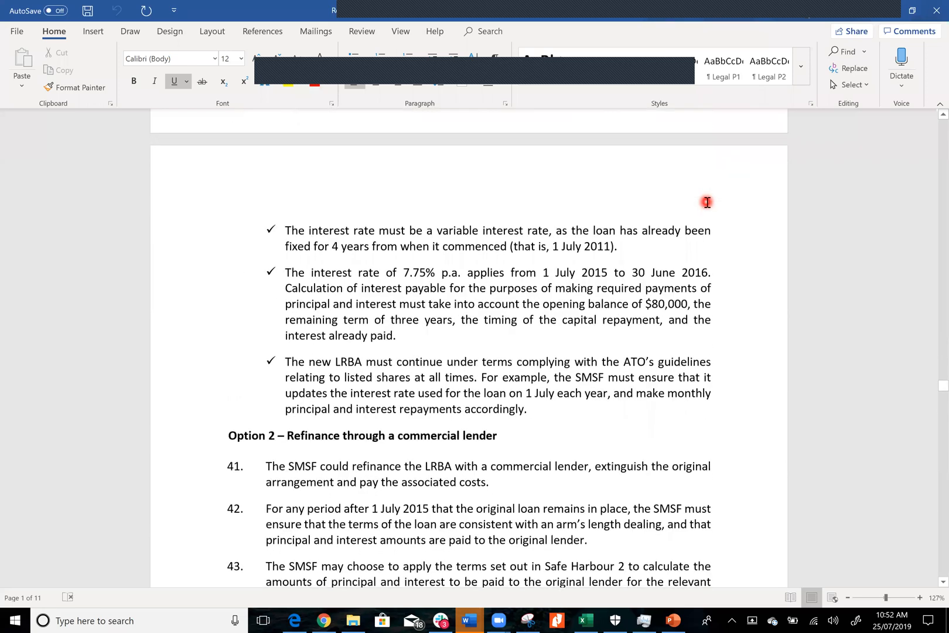
scroll(707, 202, "down", 8)
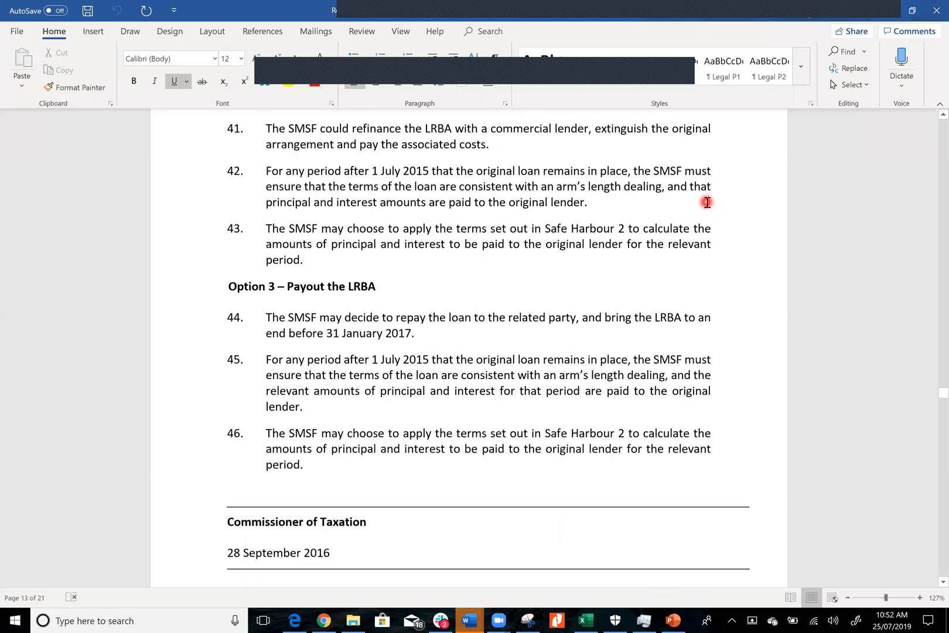
scroll(707, 202, "down", 3)
scroll(707, 202, "down", 7)
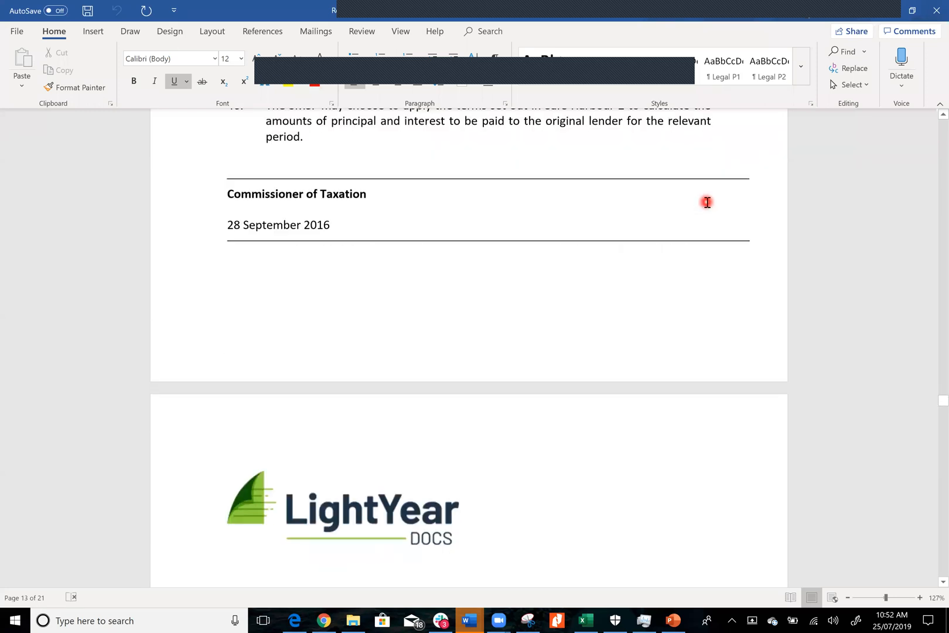
Examine the super fund trustee's minutes establishing the related party LRBA, including meeting details, asset and loan table, and execution block
scroll(707, 202, "down", 1)
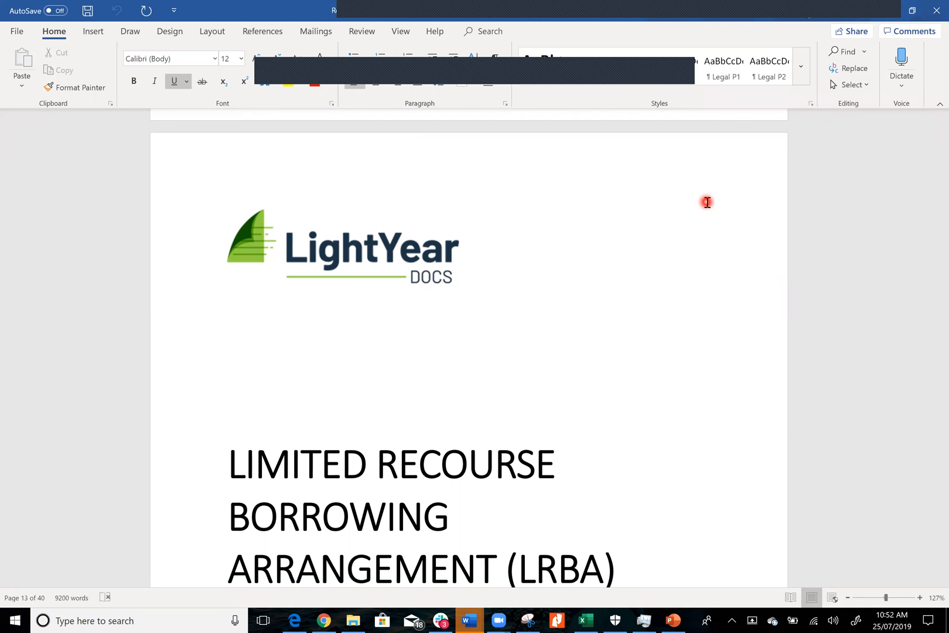
scroll(707, 202, "down", 5)
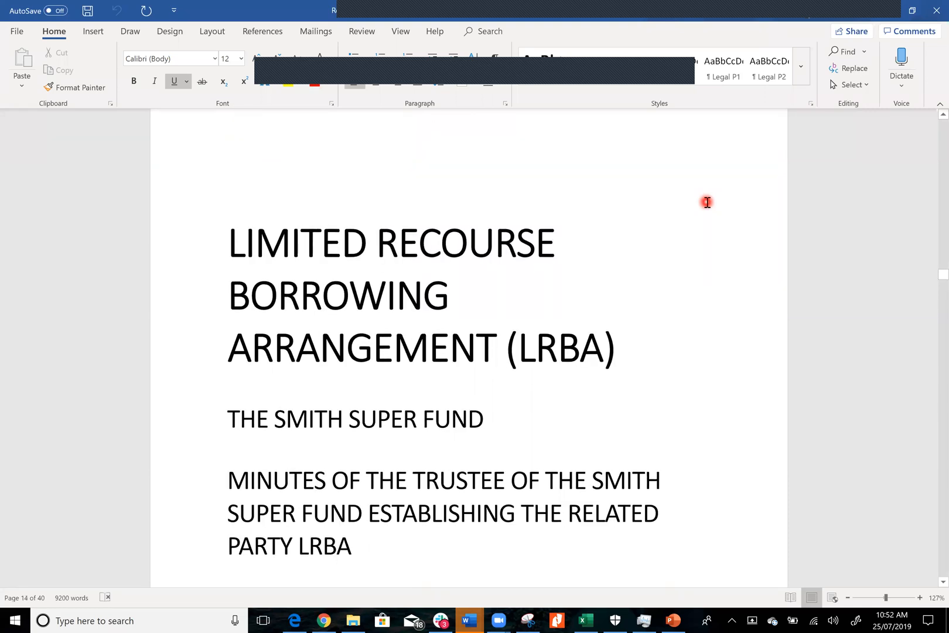
scroll(707, 202, "down", 15)
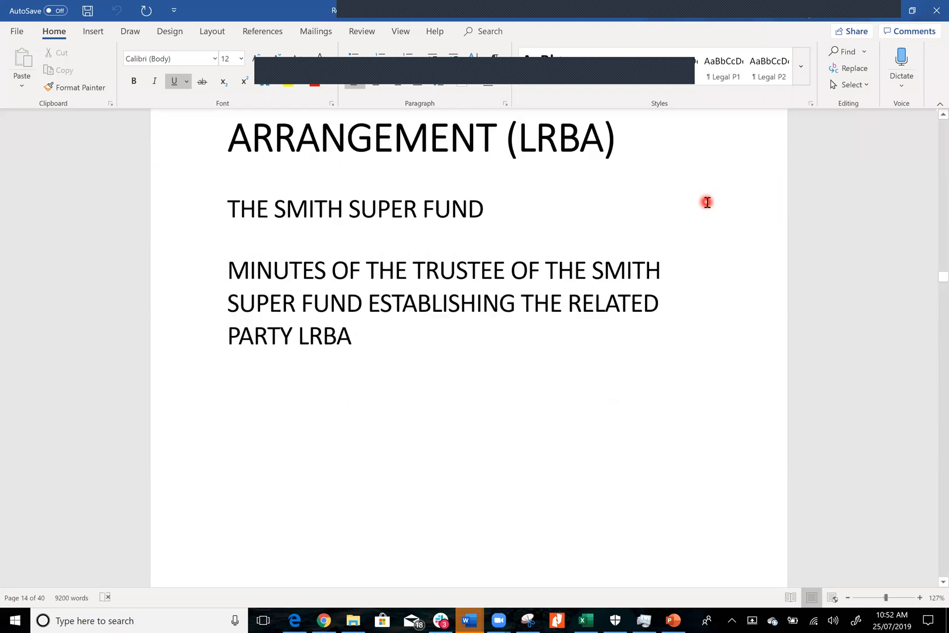
scroll(707, 202, "down", 1)
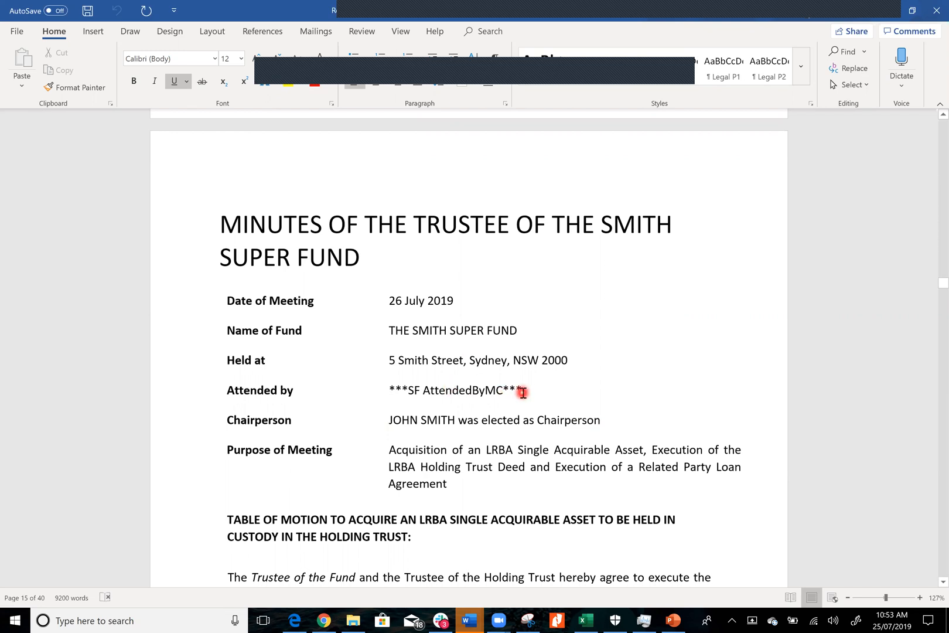
scroll(522, 392, "down", 5)
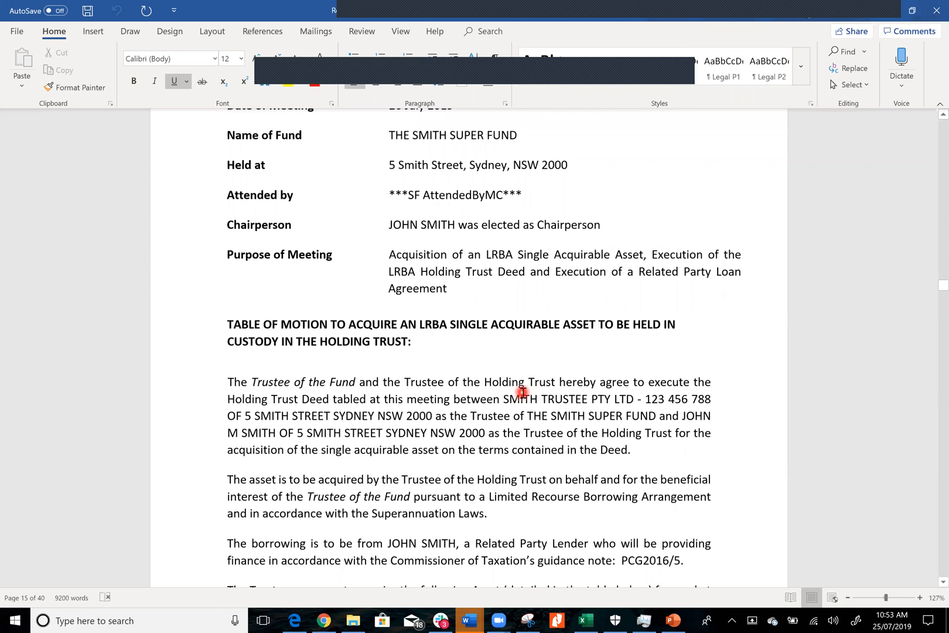
scroll(522, 391, "down", 2)
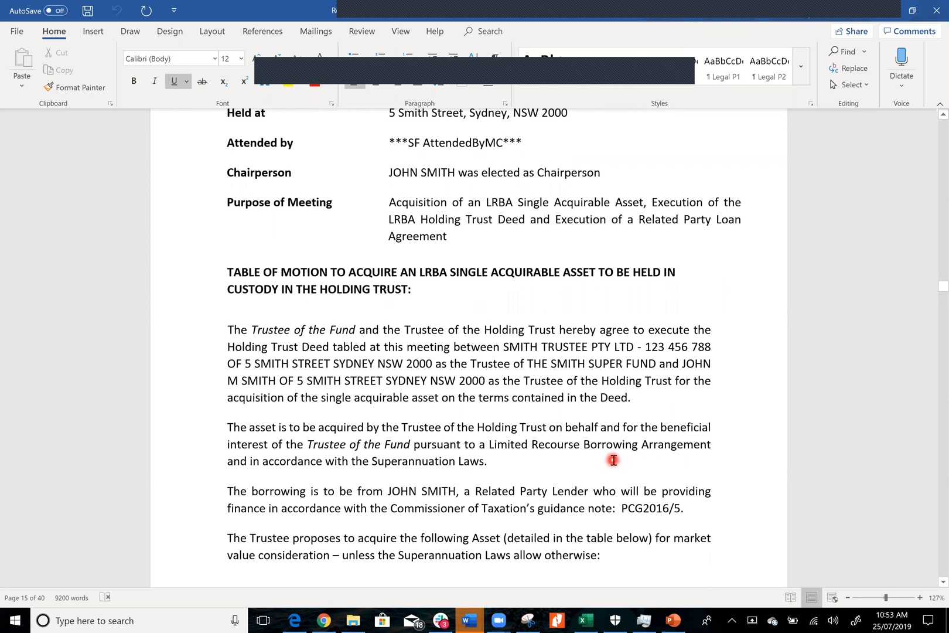
scroll(613, 460, "down", 12)
scroll(614, 460, "down", 5)
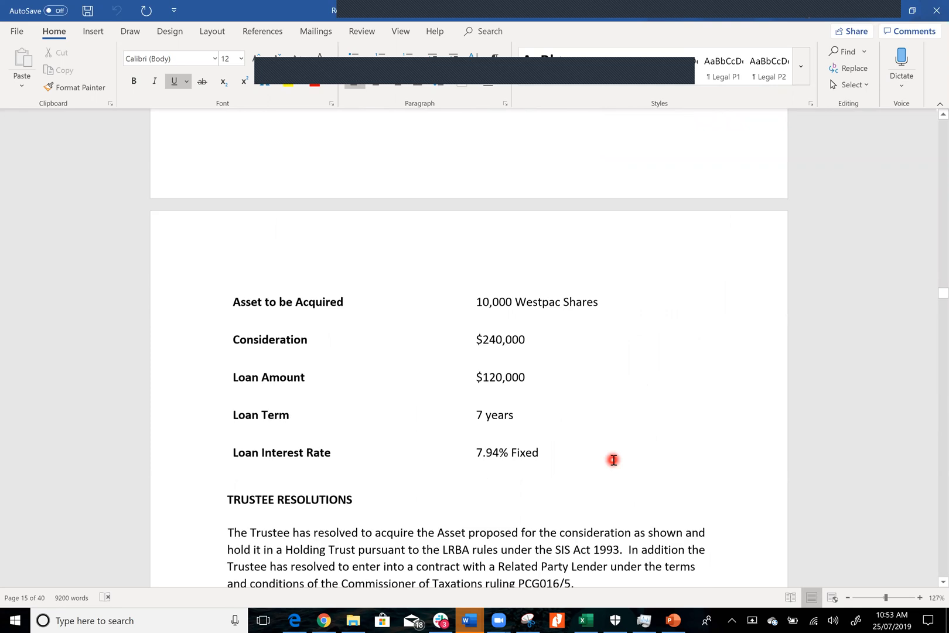
scroll(613, 460, "down", 14)
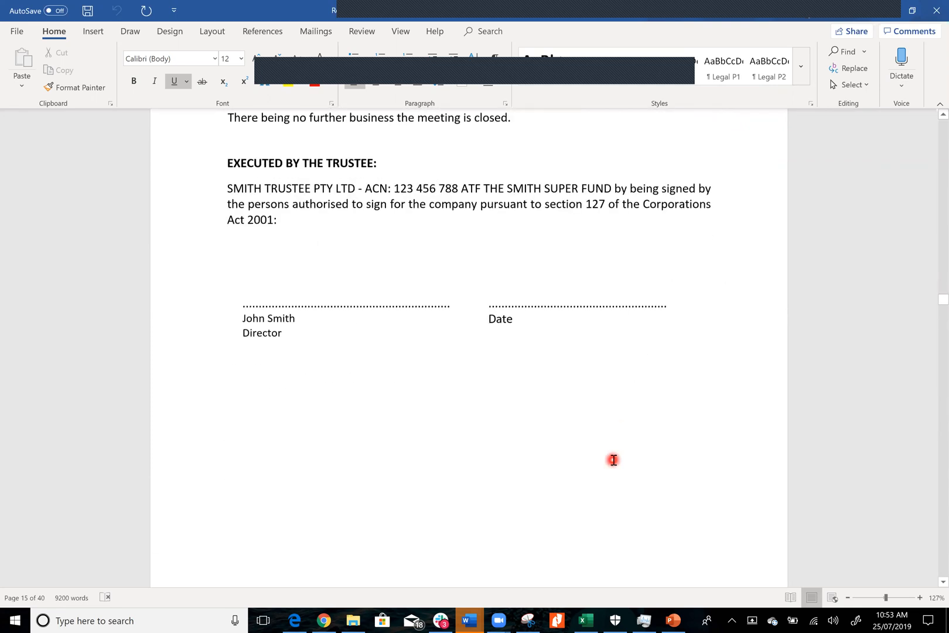
scroll(613, 460, "up", 1)
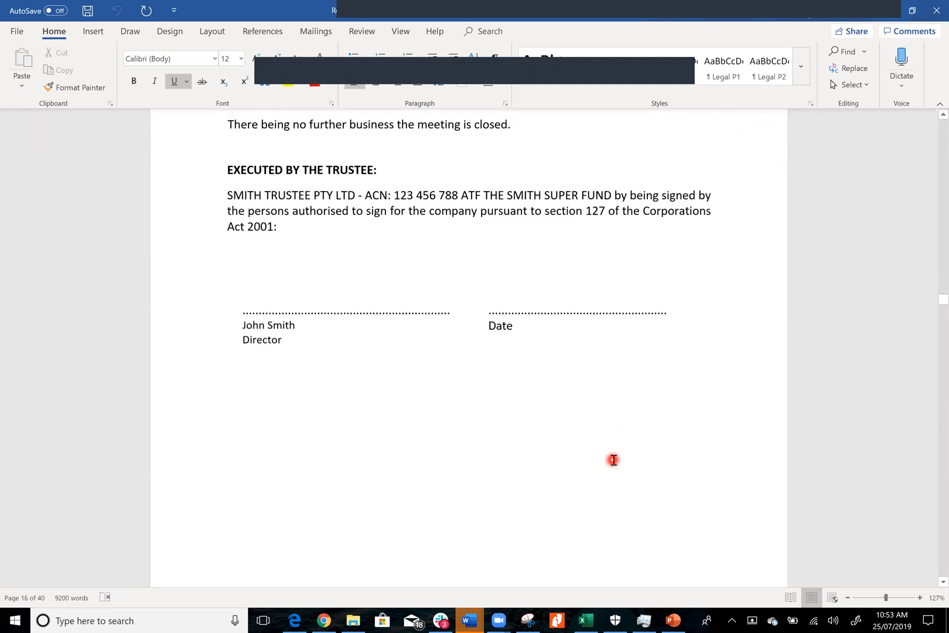
Examine the Deed of Holding Trust for Westpac Shares No 1, from its cover page to the parties and recitals
scroll(613, 459, "down", 20)
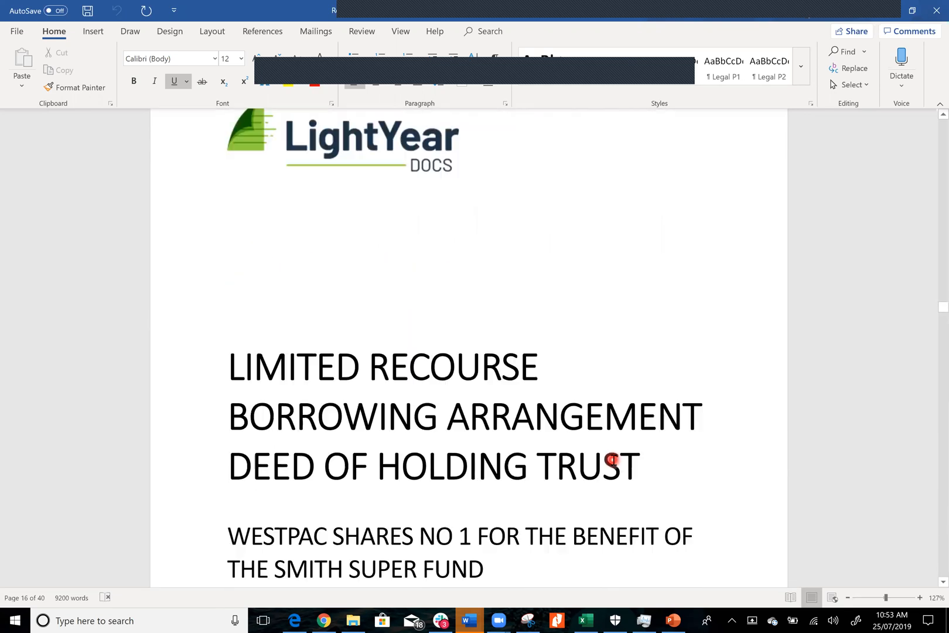
scroll(614, 459, "up", 1)
scroll(613, 460, "down", 3)
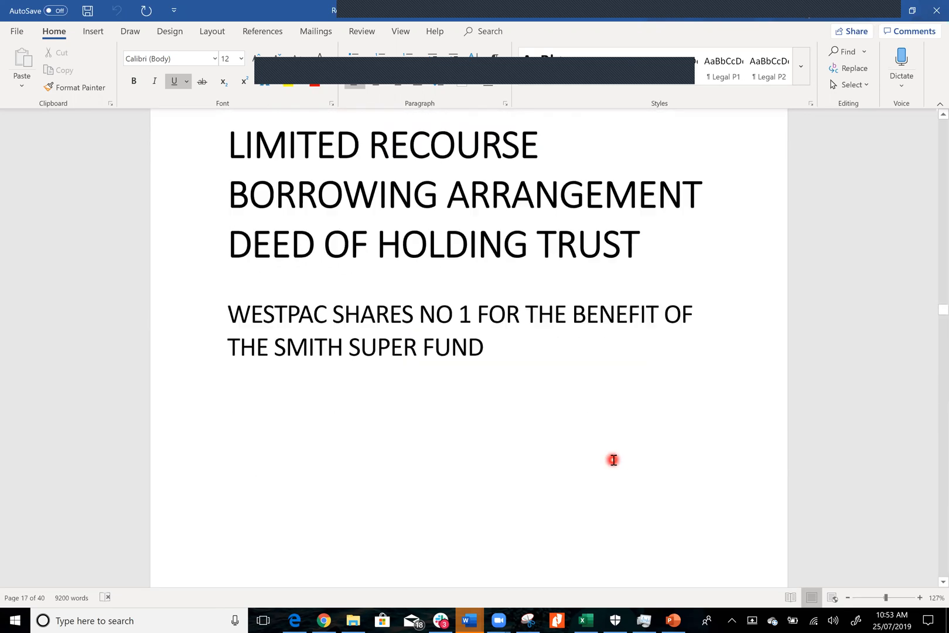
scroll(613, 459, "down", 4)
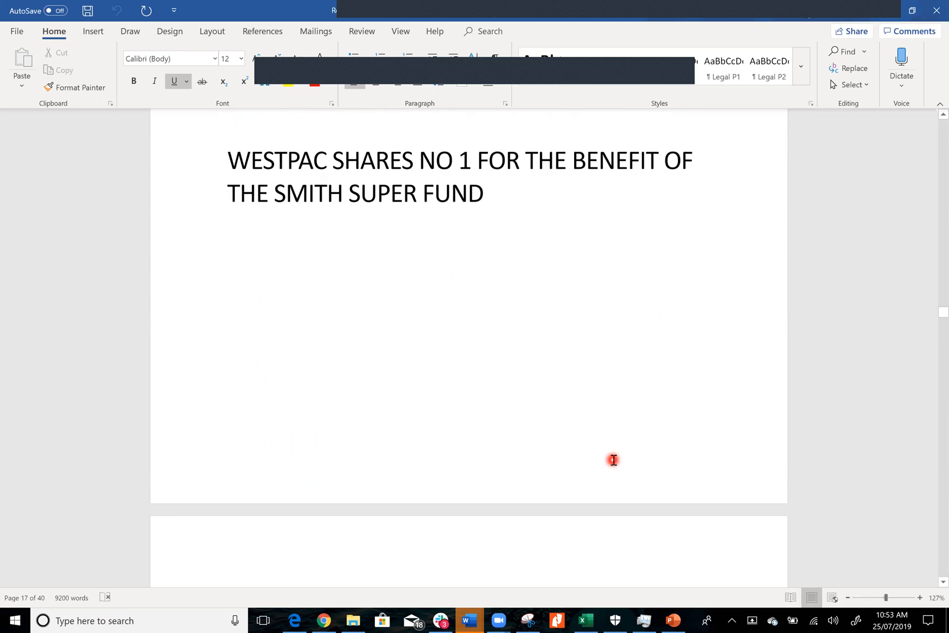
scroll(613, 460, "down", 9)
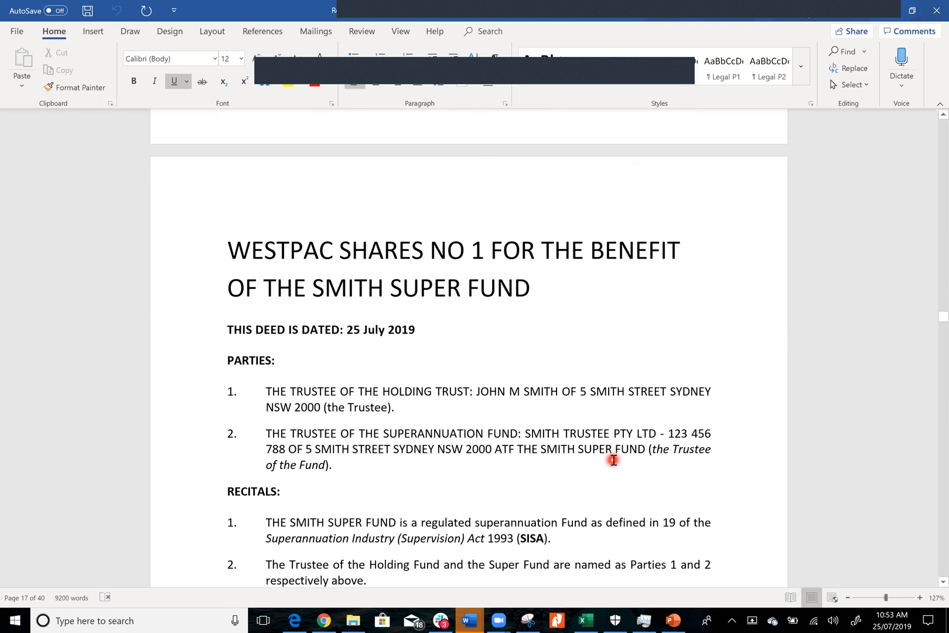
scroll(614, 460, "down", 2)
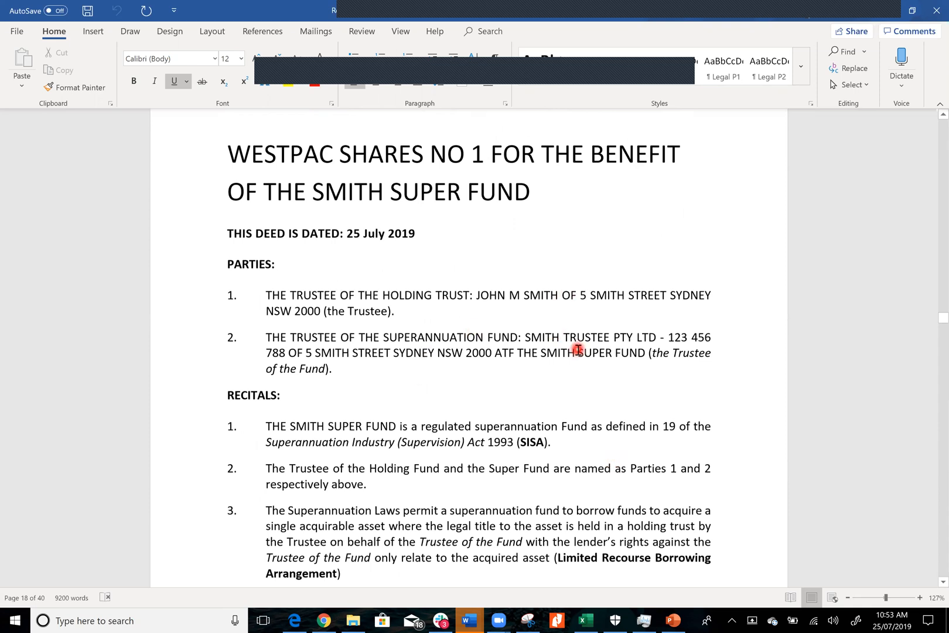
Examine the holding trust deed's recitals, trustee replacement terms, definitions and interpretation clauses
scroll(578, 350, "down", 10)
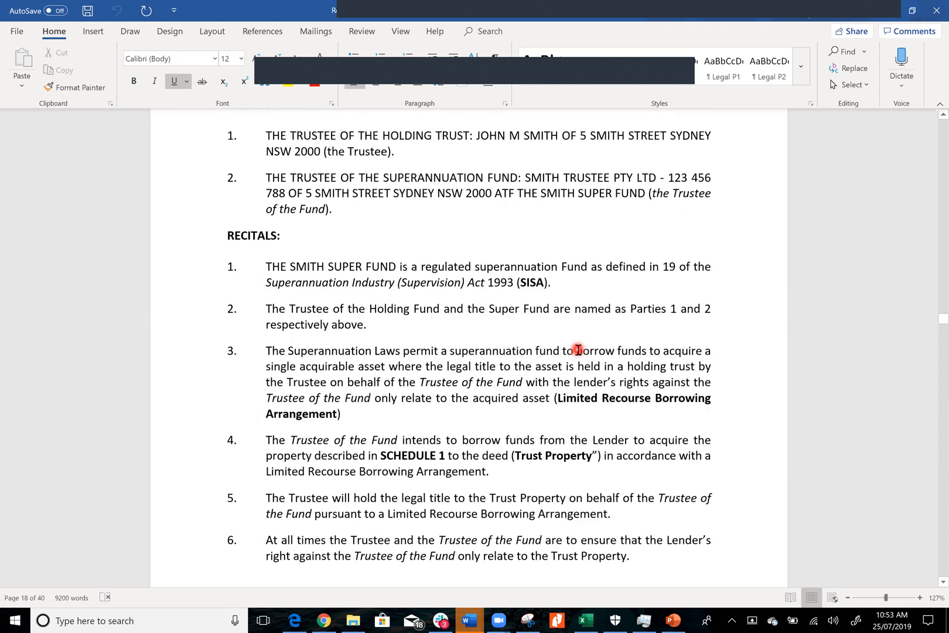
scroll(578, 350, "down", 15)
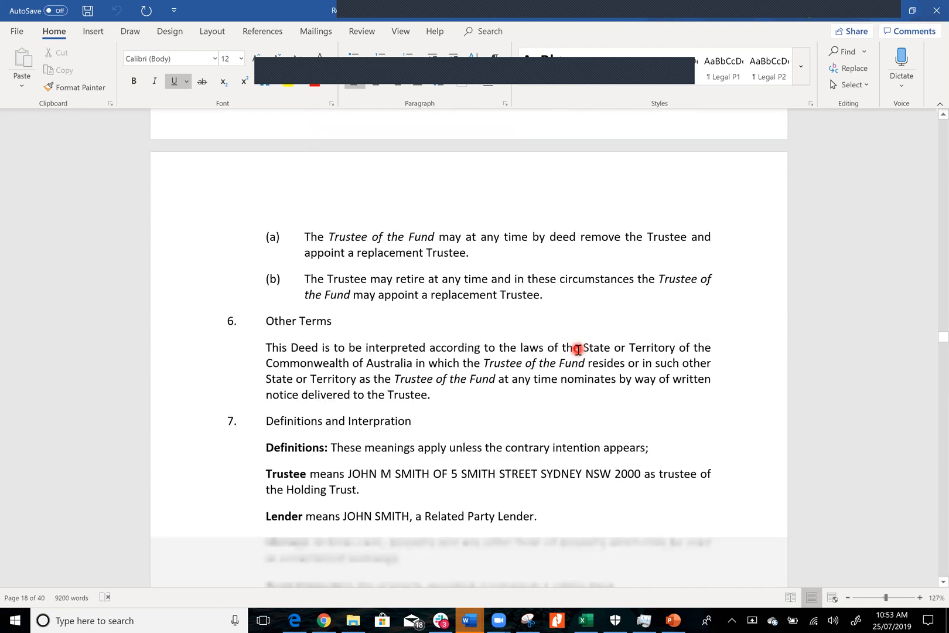
scroll(578, 350, "down", 15)
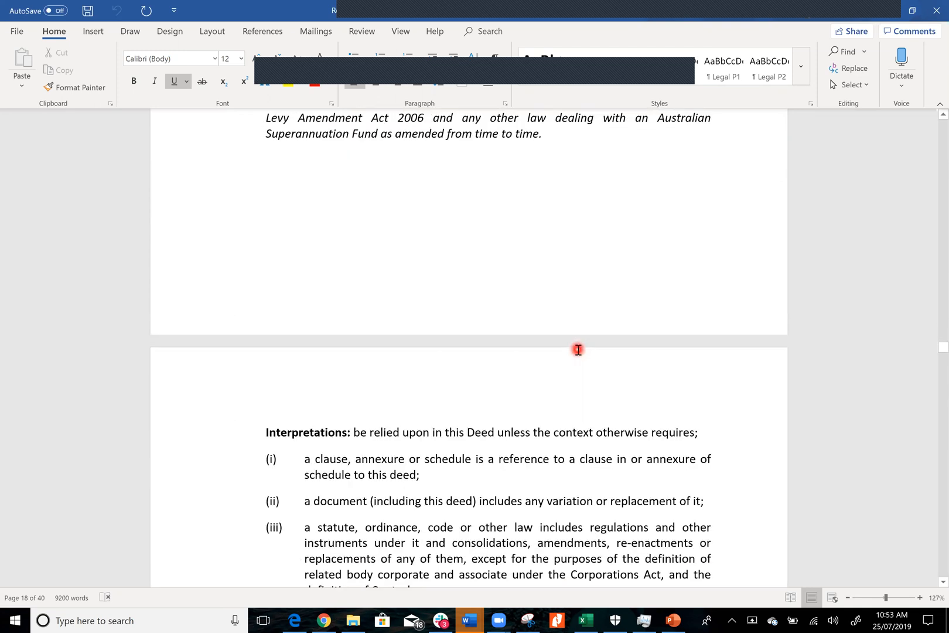
scroll(578, 350, "down", 15)
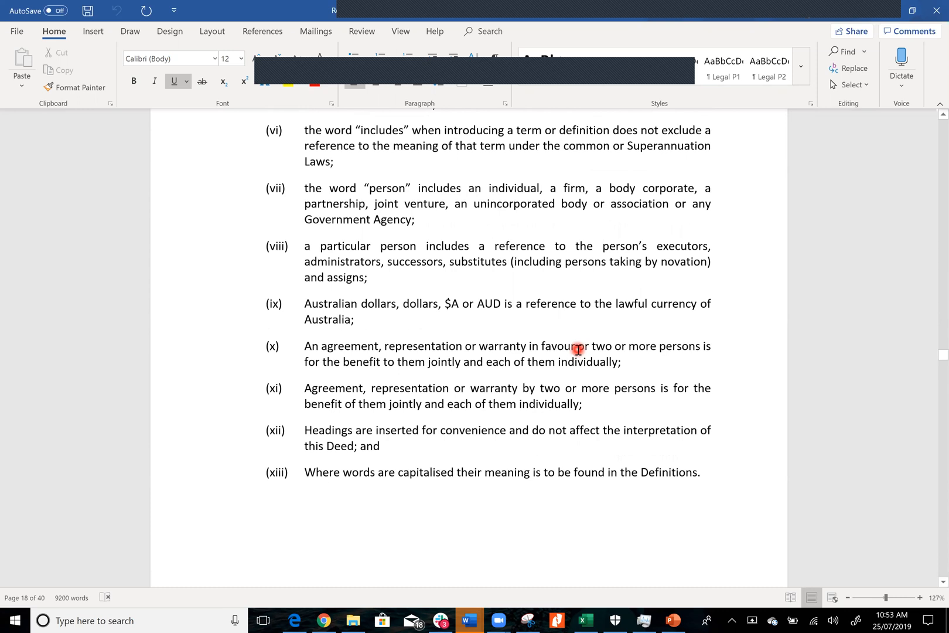
Examine the holding trust deed's execution blocks for both trustees and Schedule 1: Holding Trust Property
scroll(578, 350, "up", 6)
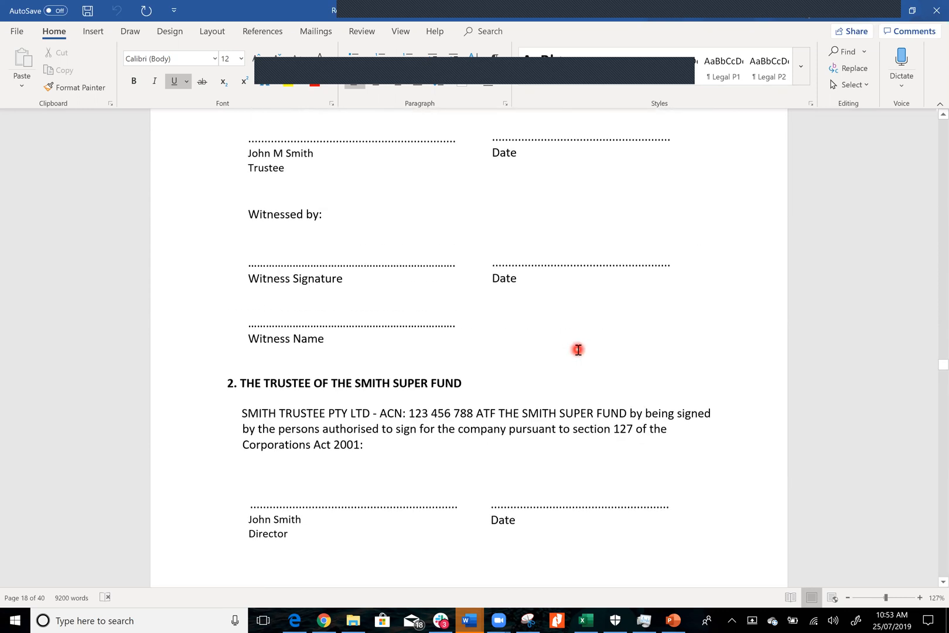
scroll(578, 350, "down", 1)
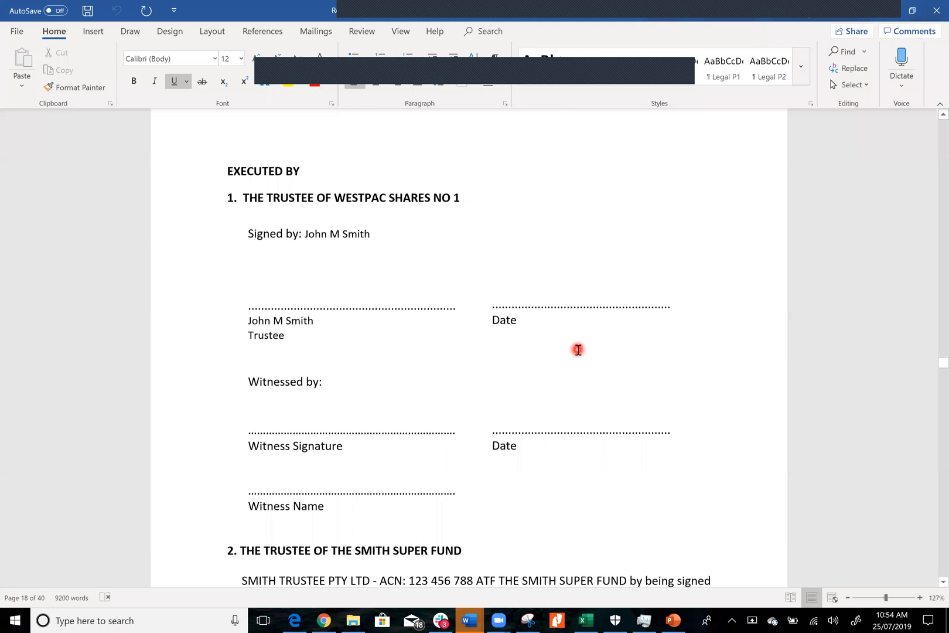
scroll(578, 349, "down", 4)
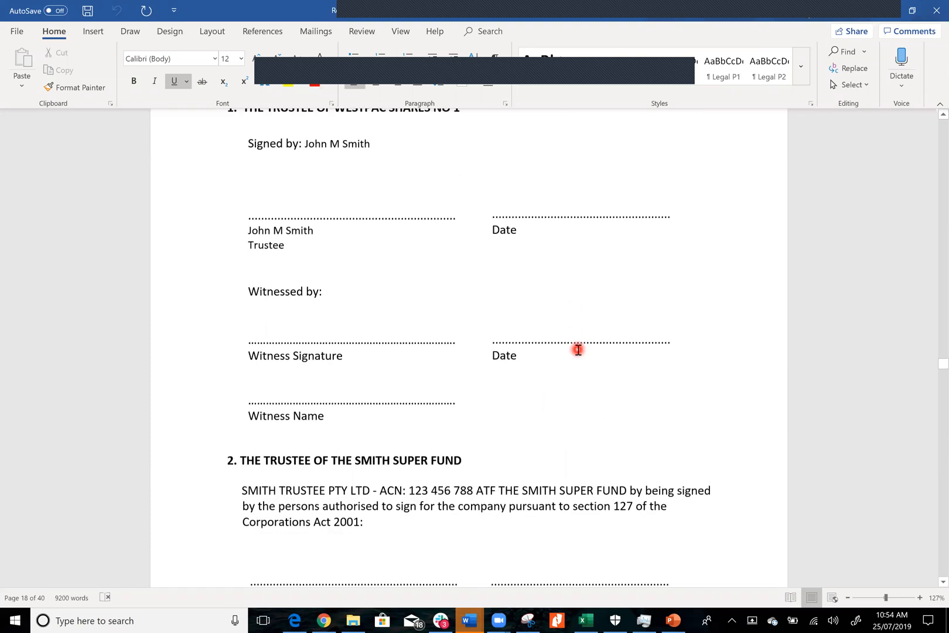
scroll(578, 349, "down", 5)
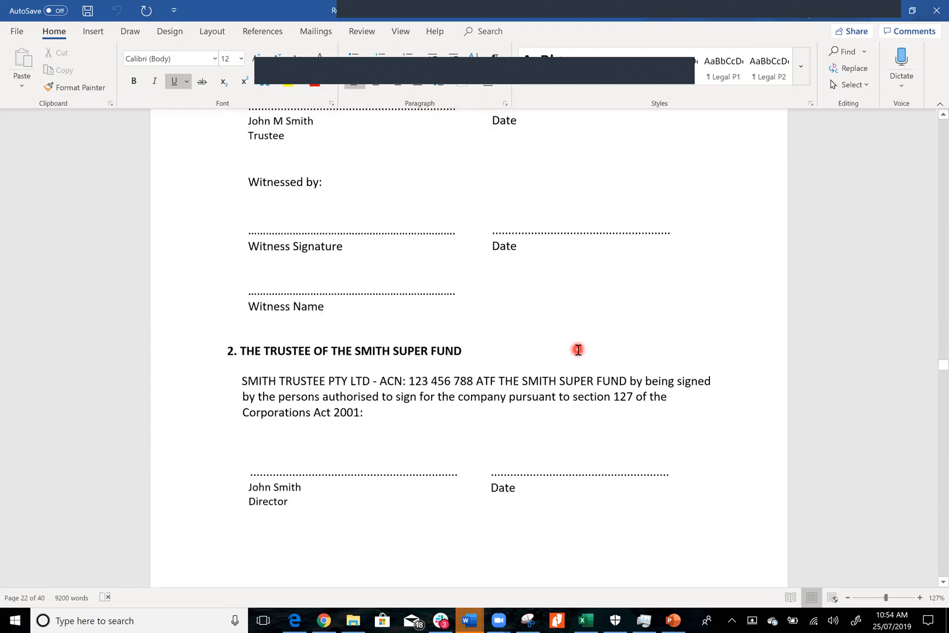
scroll(578, 350, "down", 10)
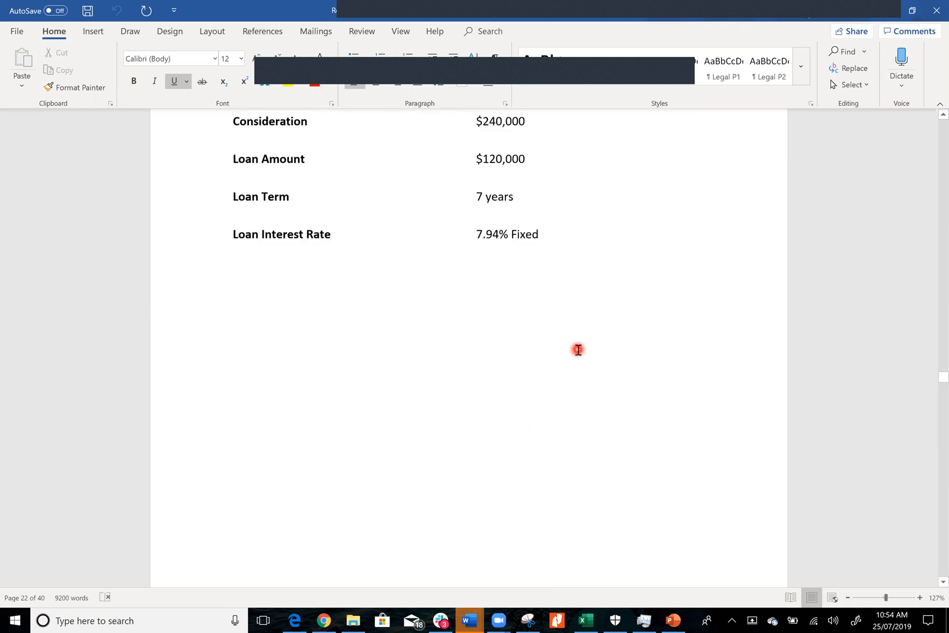
scroll(578, 349, "up", 3)
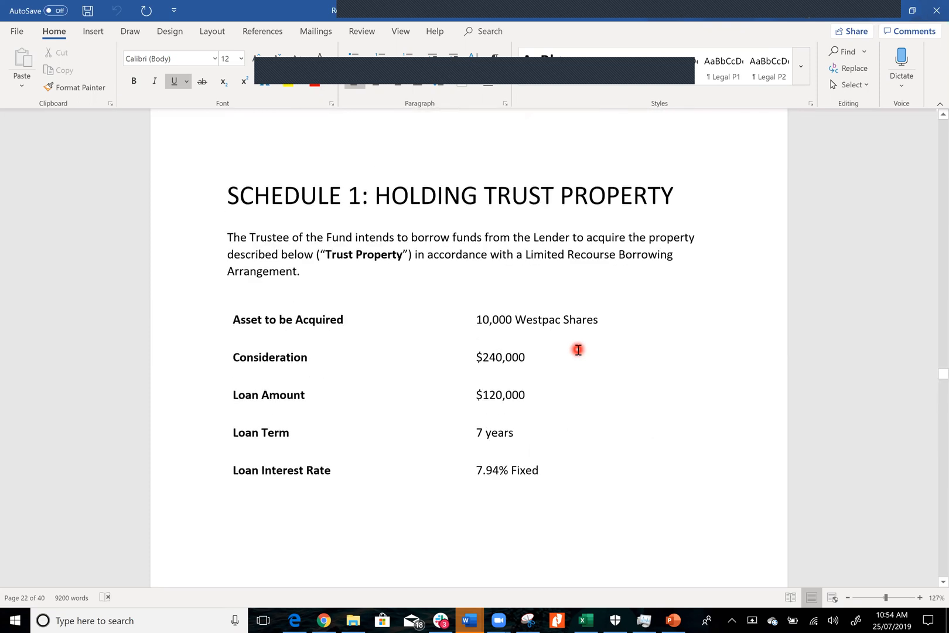
scroll(578, 349, "down", 15)
Review the minutes of the trustee of Westpac Shares No 1, from the cover page through meeting details and motion to the execution block
scroll(578, 350, "down", 15)
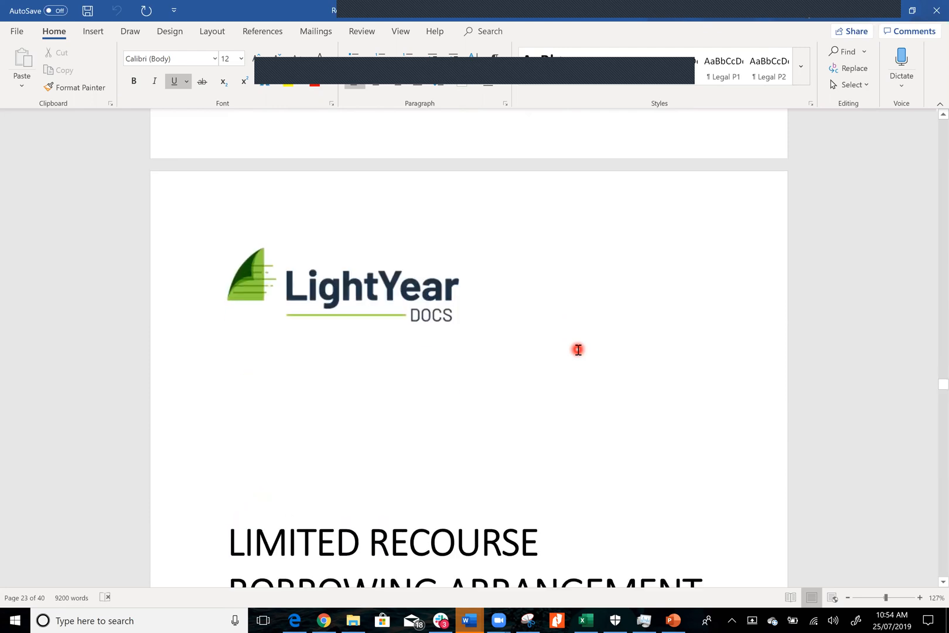
scroll(578, 350, "down", 5)
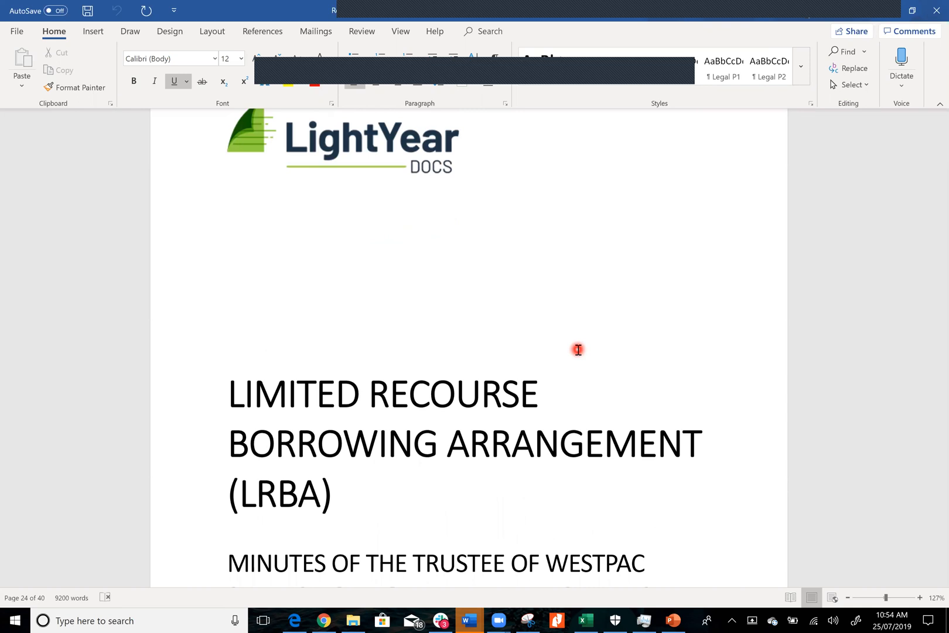
scroll(578, 349, "down", 3)
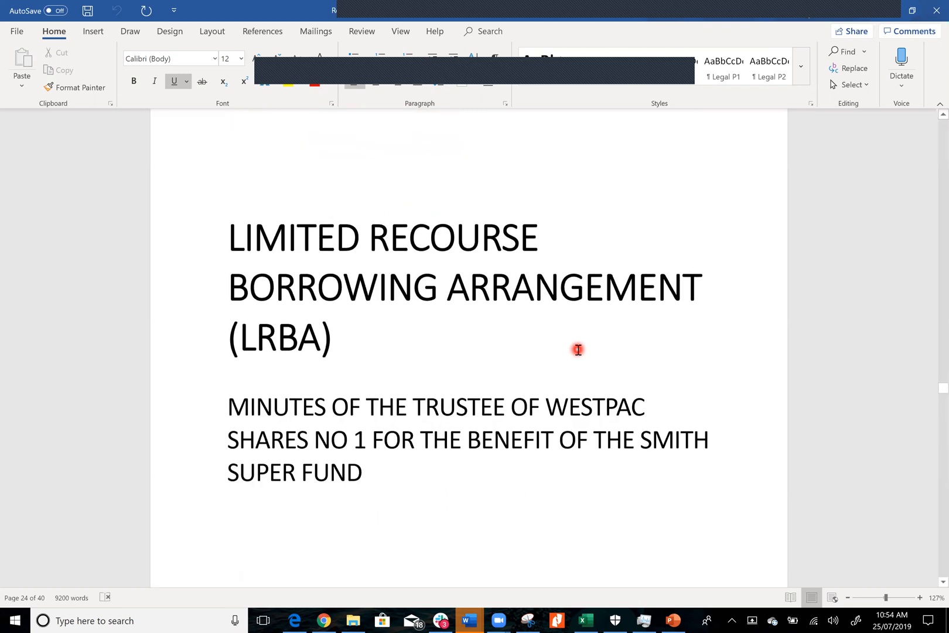
scroll(577, 350, "down", 6)
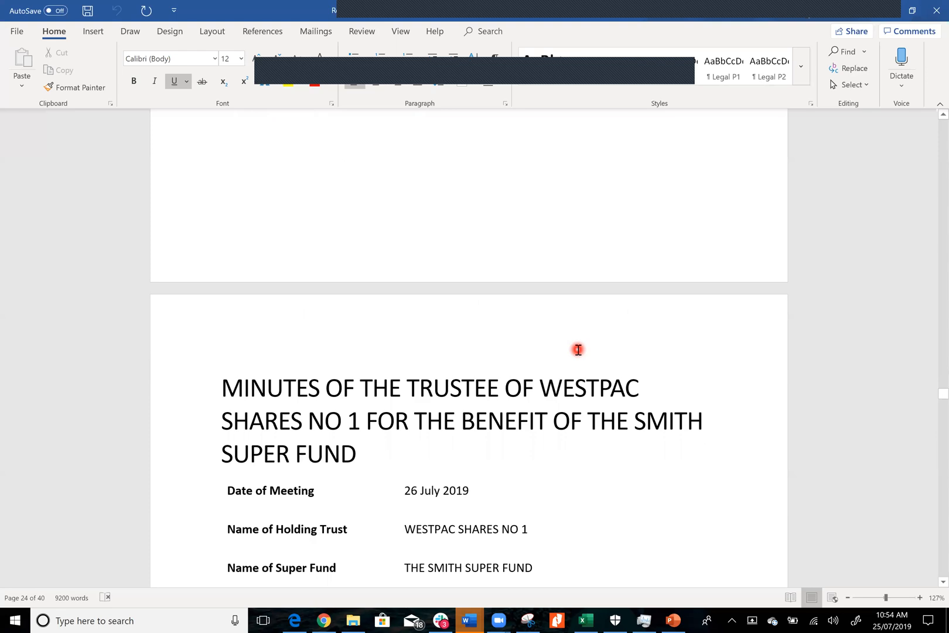
scroll(577, 350, "down", 3)
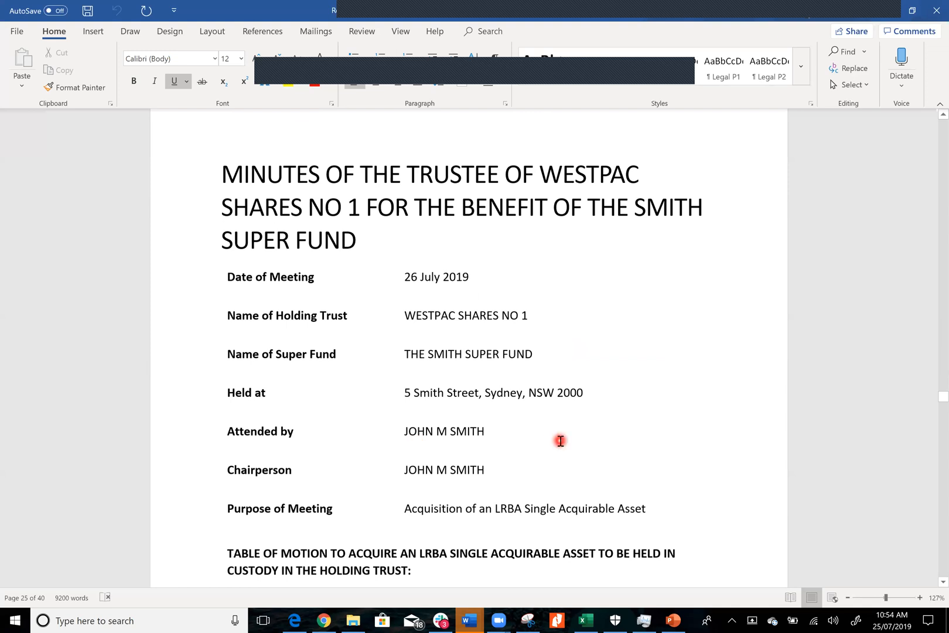
scroll(560, 441, "down", 2)
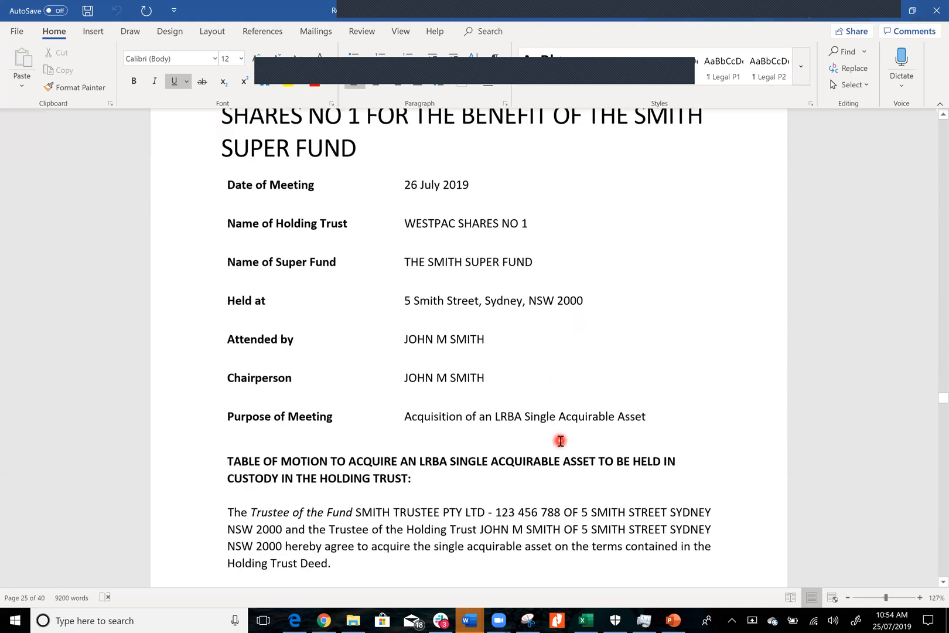
scroll(560, 441, "down", 12)
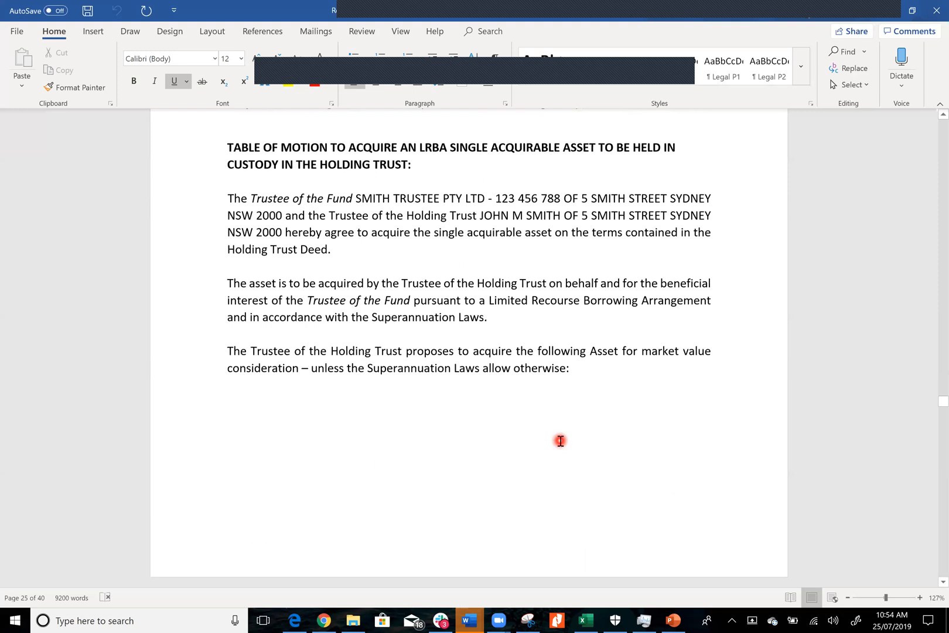
scroll(560, 440, "down", 3)
scroll(560, 441, "down", 11)
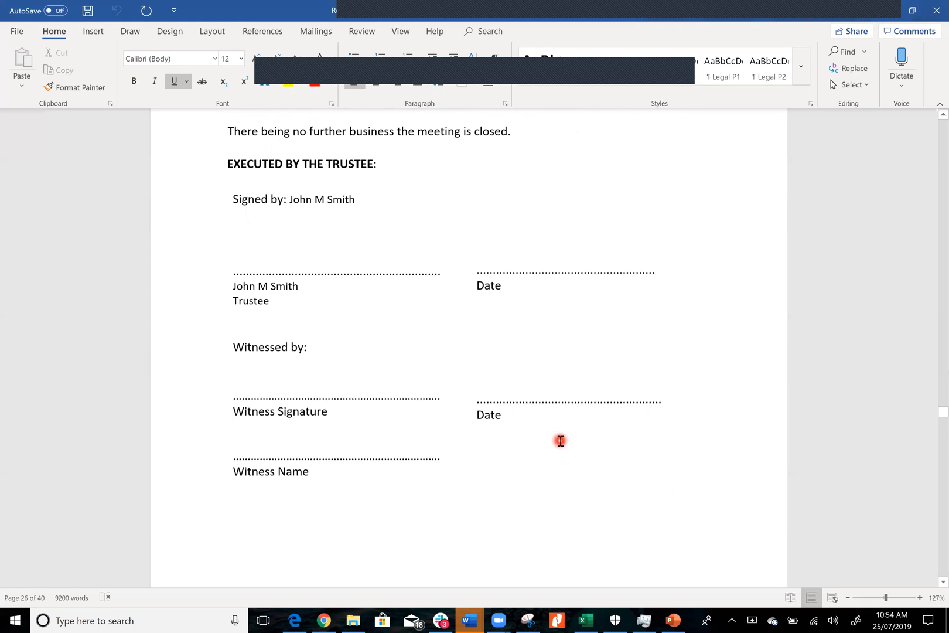
Examine the Related Party Loan Agreement's cover page, parties, background and opening loan clause
scroll(560, 441, "down", 11)
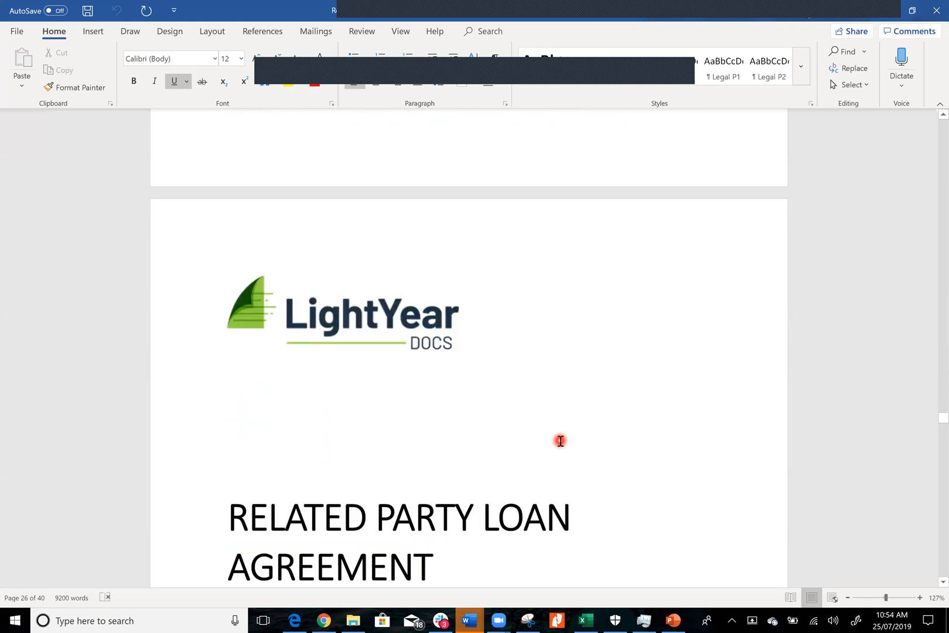
scroll(560, 440, "down", 3)
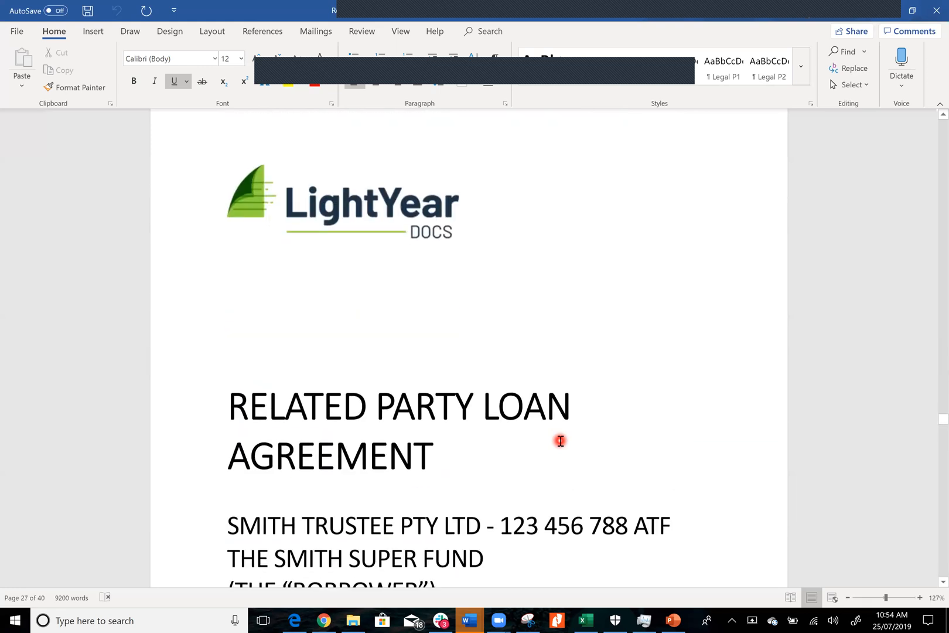
scroll(560, 440, "down", 2)
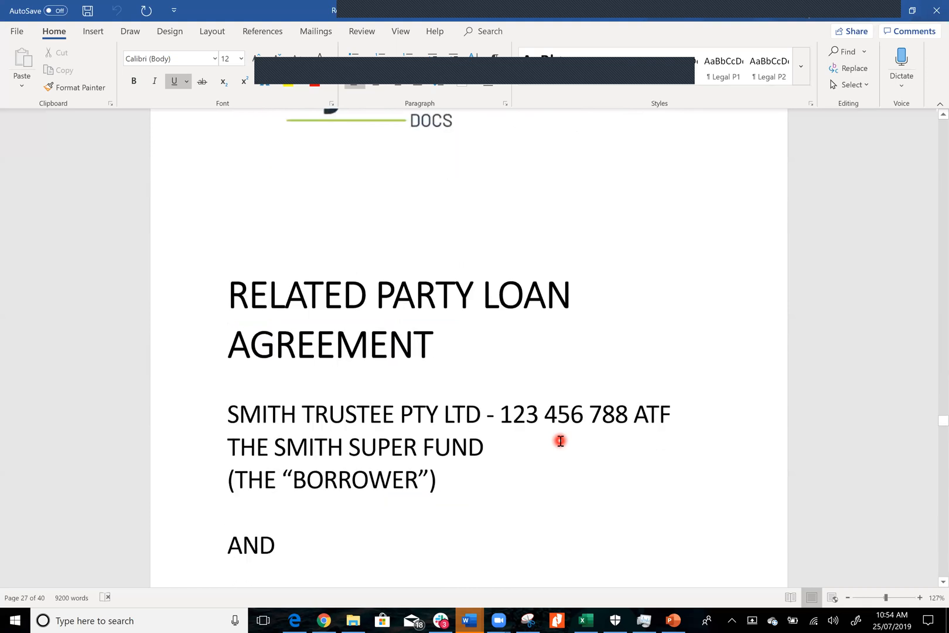
scroll(560, 440, "down", 3)
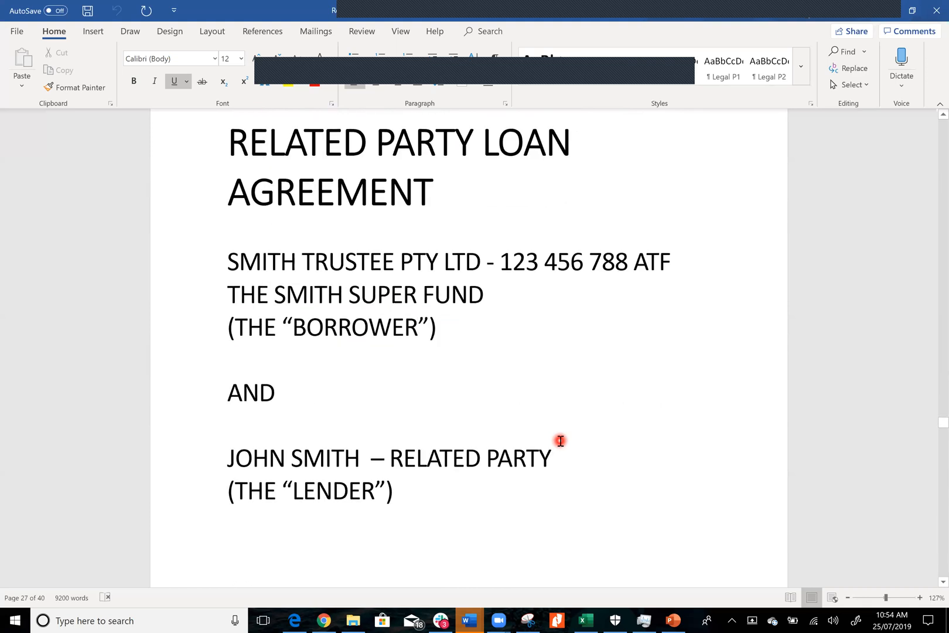
scroll(560, 440, "down", 4)
scroll(560, 440, "down", 5)
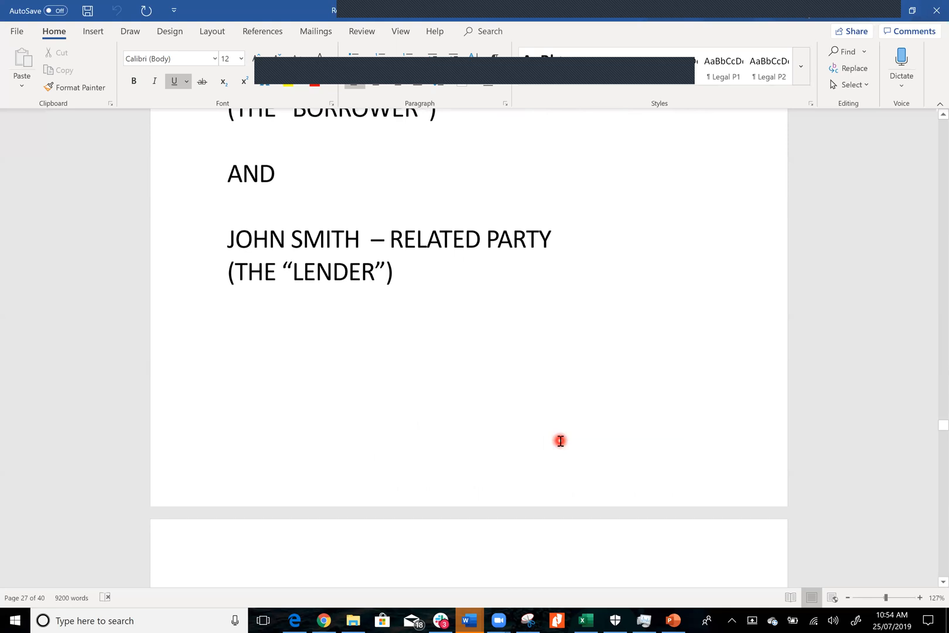
scroll(560, 441, "down", 2)
scroll(560, 441, "down", 4)
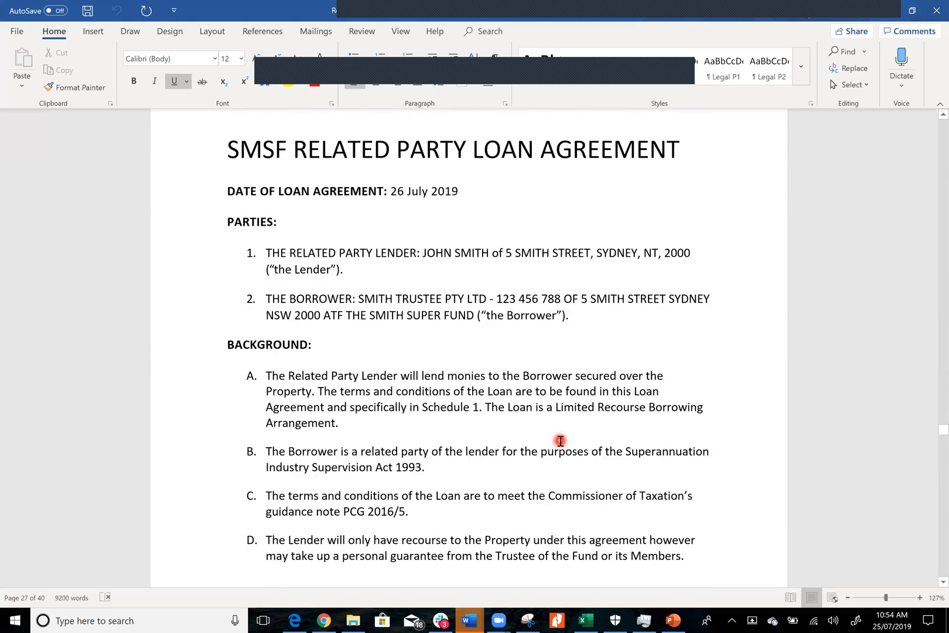
scroll(560, 441, "down", 1)
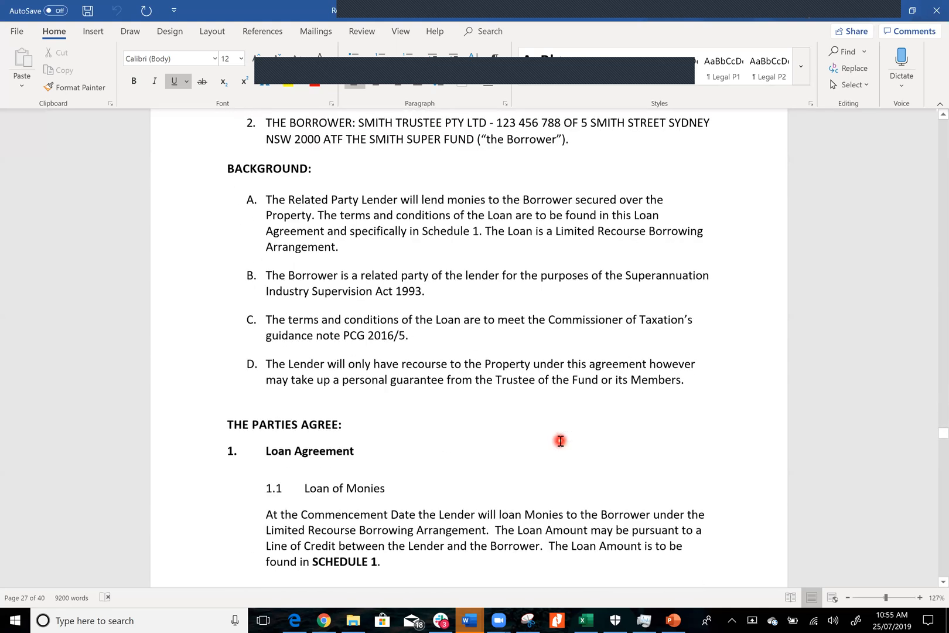
scroll(560, 440, "down", 1)
scroll(560, 440, "down", 5)
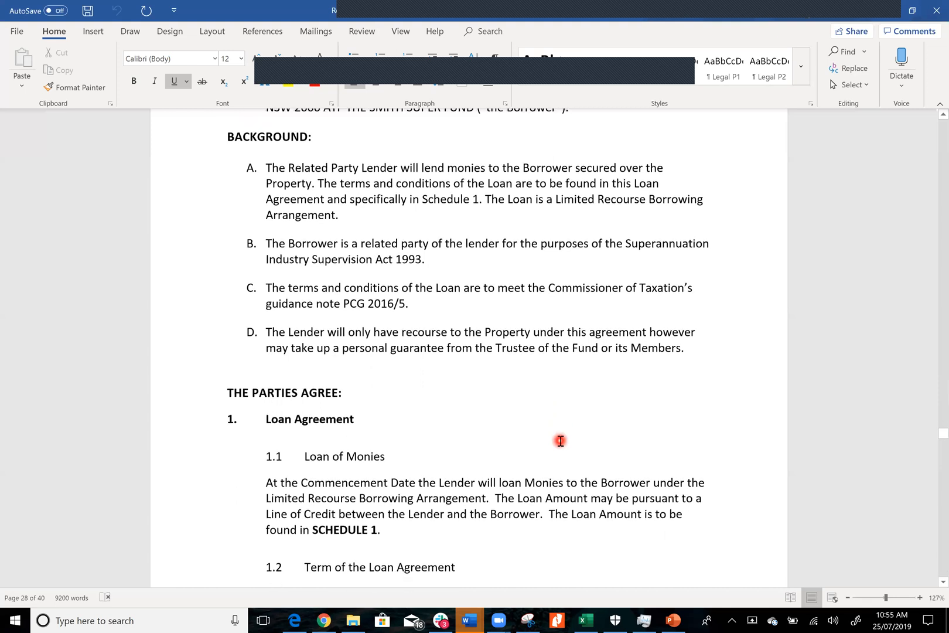
Examine the loan agreement's clauses on interest rate, repayment, capitalisation, lender's charge, payout, termination, notices and costs
scroll(560, 441, "down", 5)
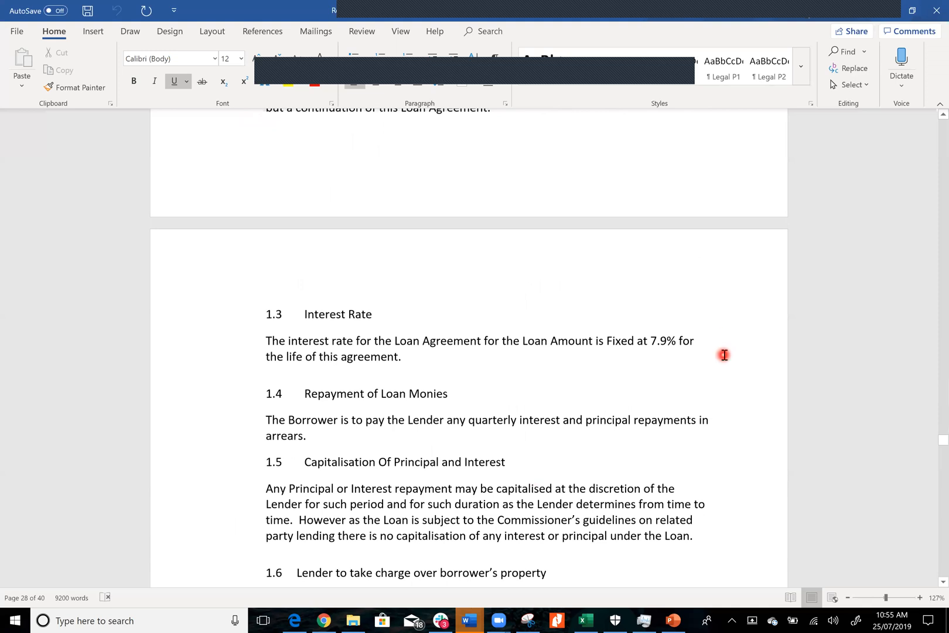
scroll(724, 355, "down", 6)
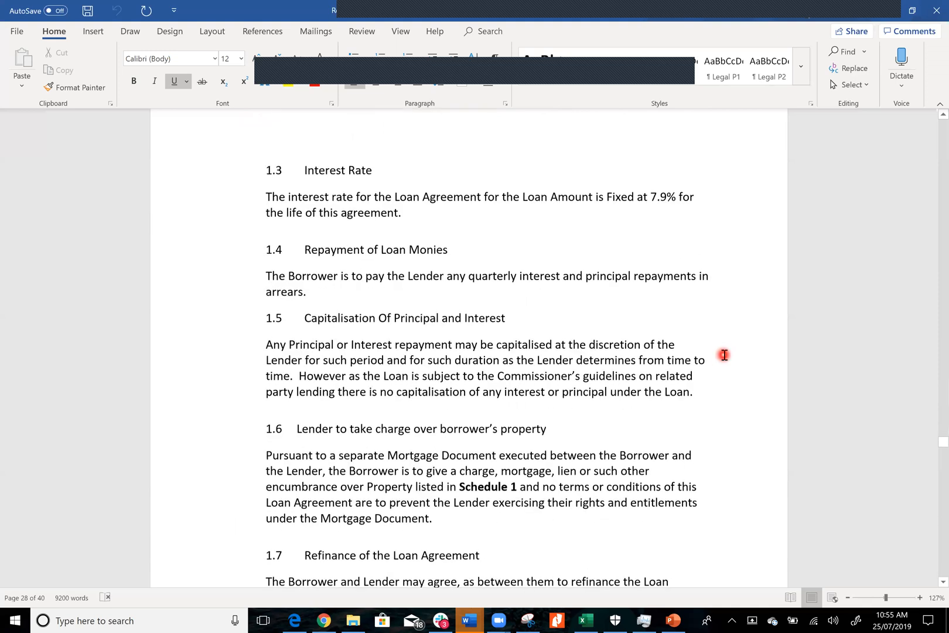
scroll(724, 355, "down", 6)
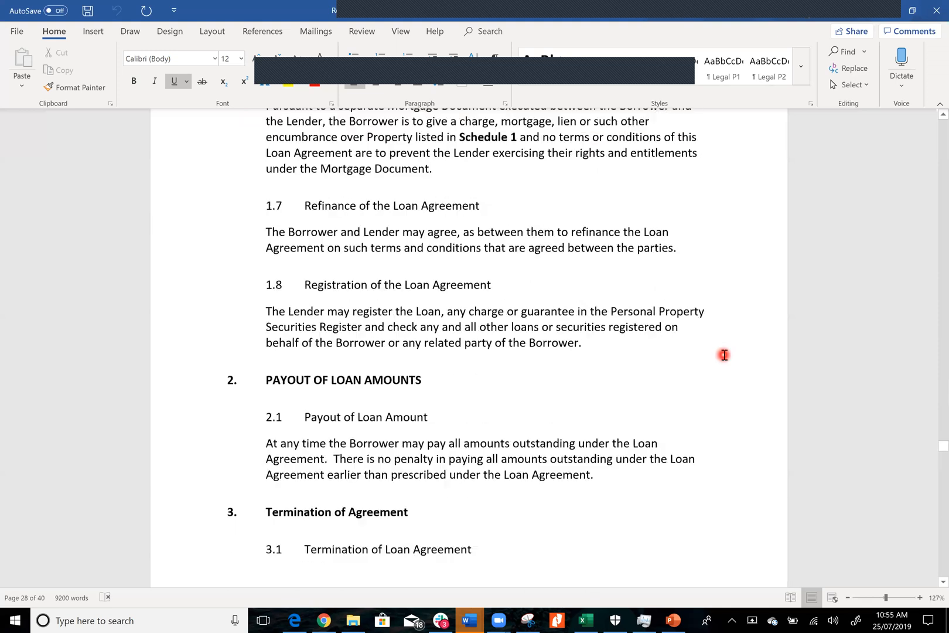
scroll(724, 355, "up", 5)
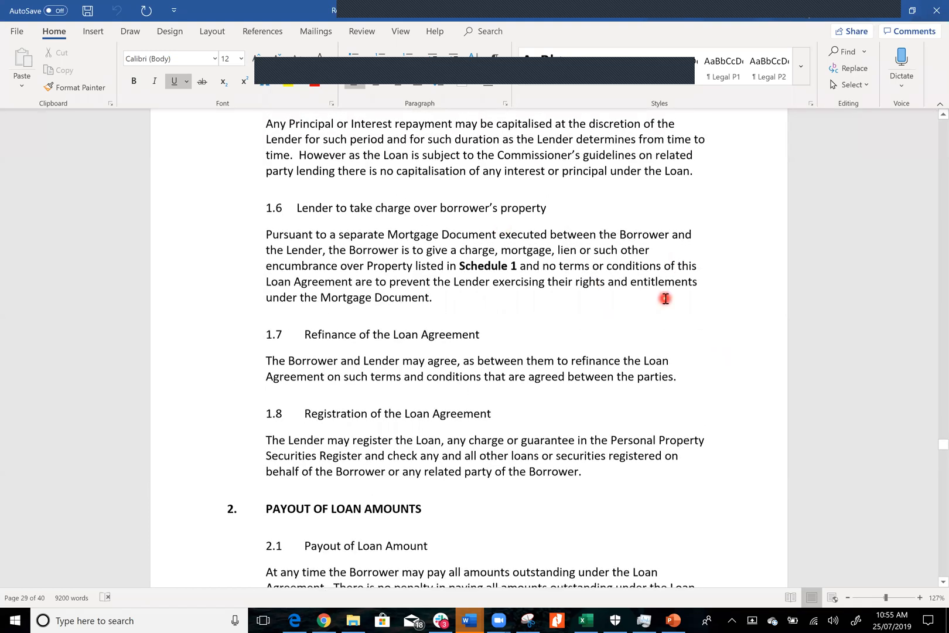
scroll(665, 298, "down", 8)
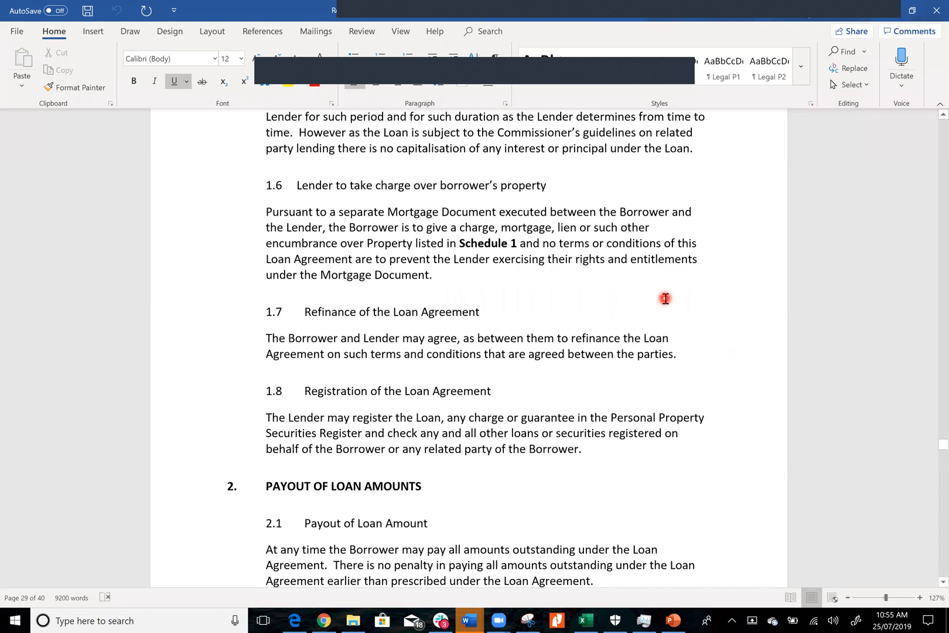
scroll(665, 298, "down", 15)
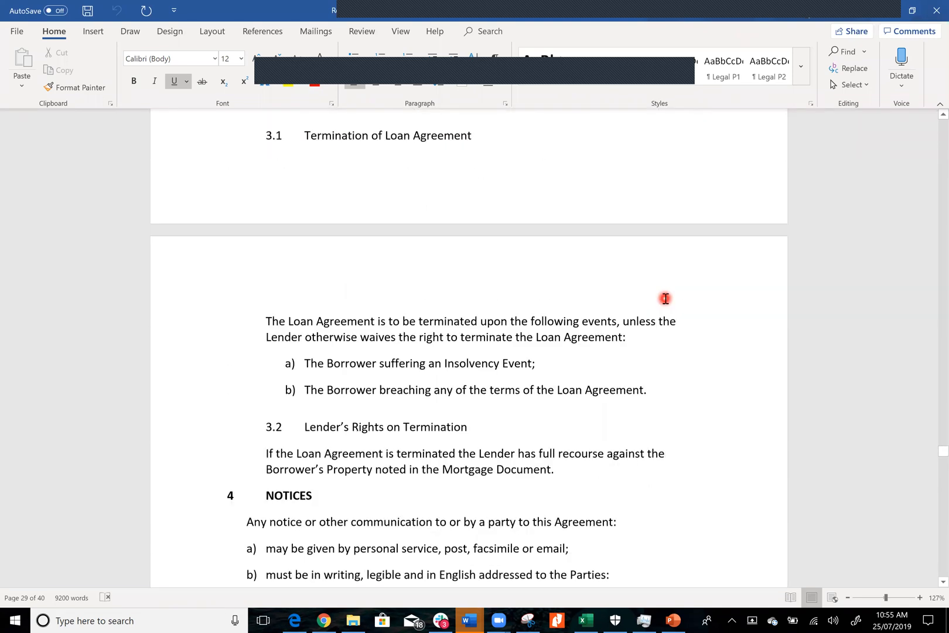
scroll(665, 298, "down", 17)
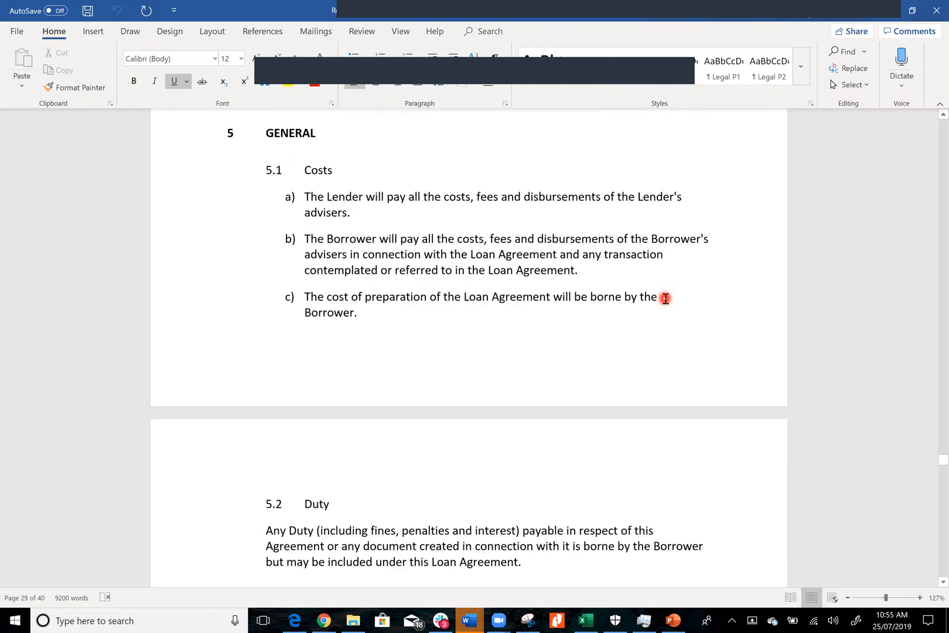
Examine the loan agreement's further assurances clause, definitions and interpretation provisions
scroll(665, 298, "down", 11)
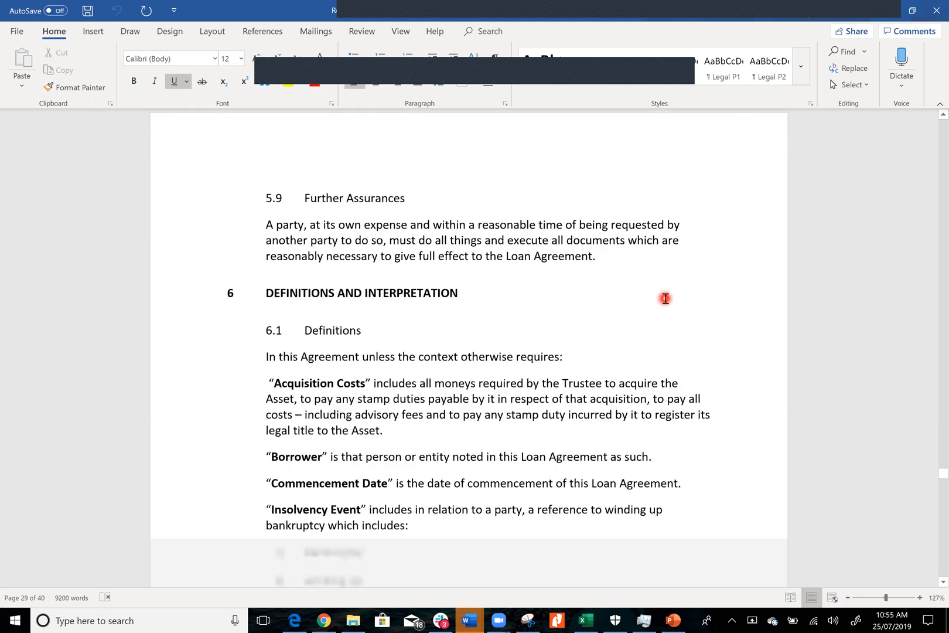
scroll(665, 298, "down", 4)
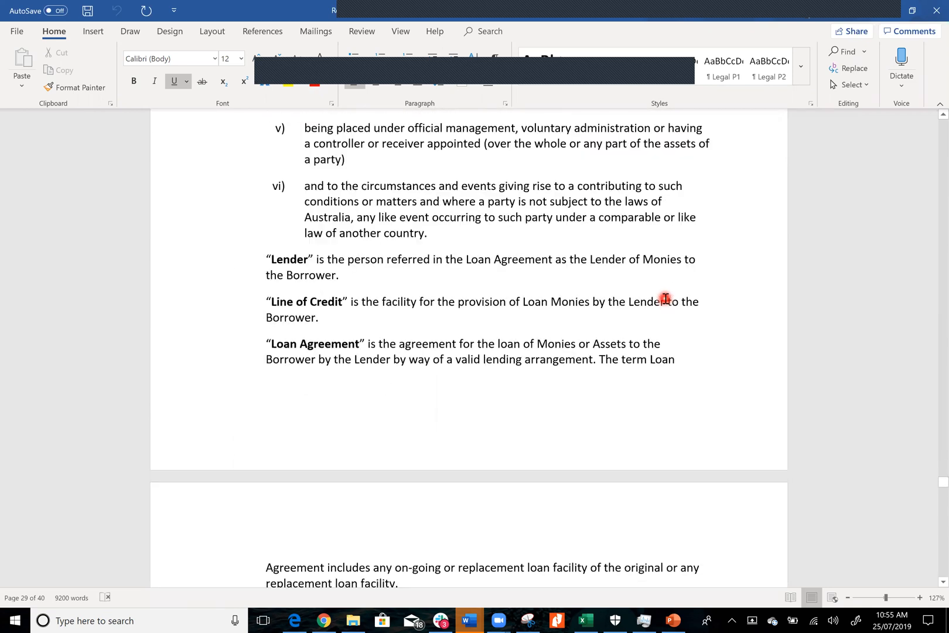
scroll(666, 298, "down", 9)
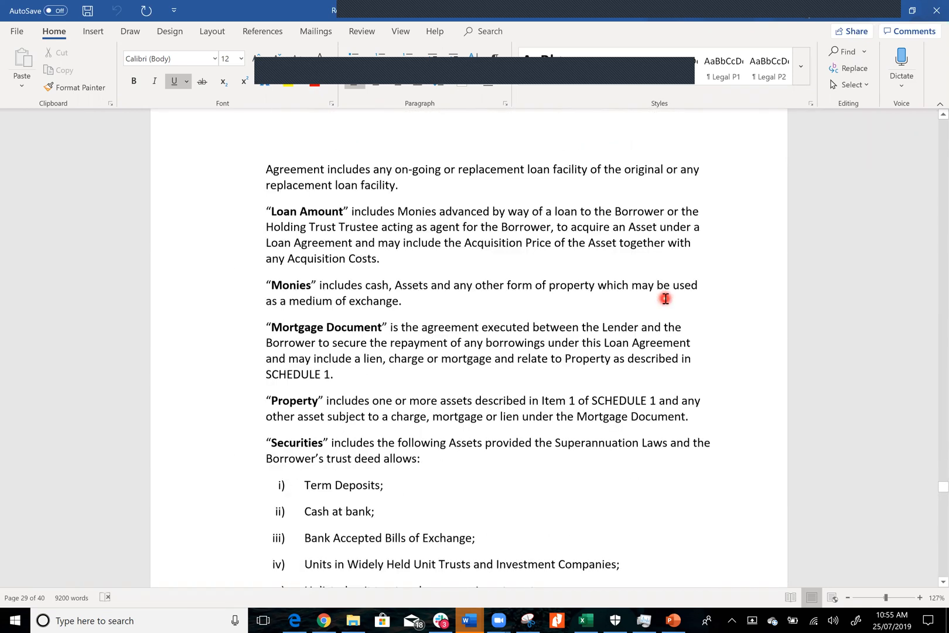
scroll(665, 299, "down", 15)
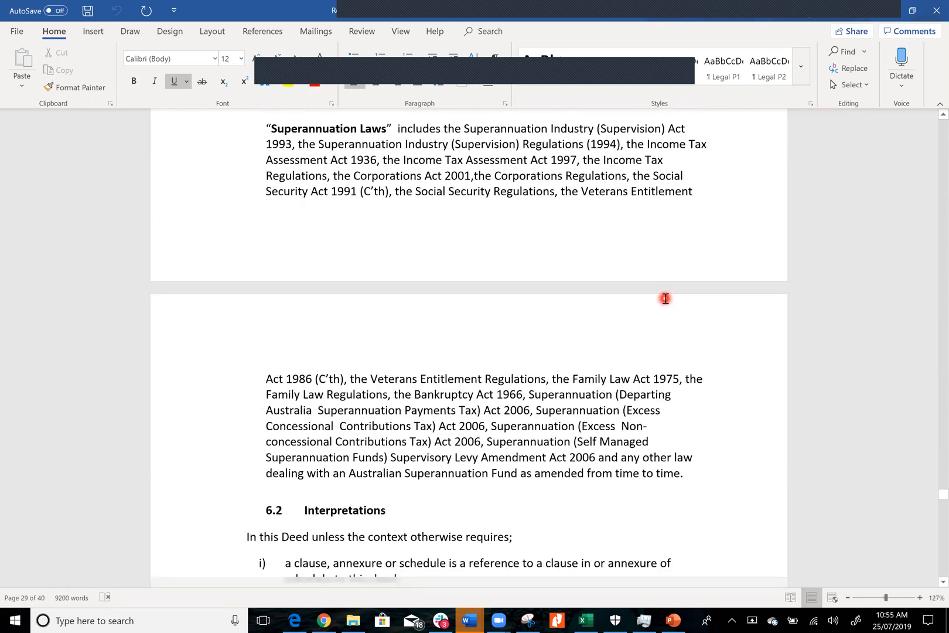
scroll(665, 298, "down", 3)
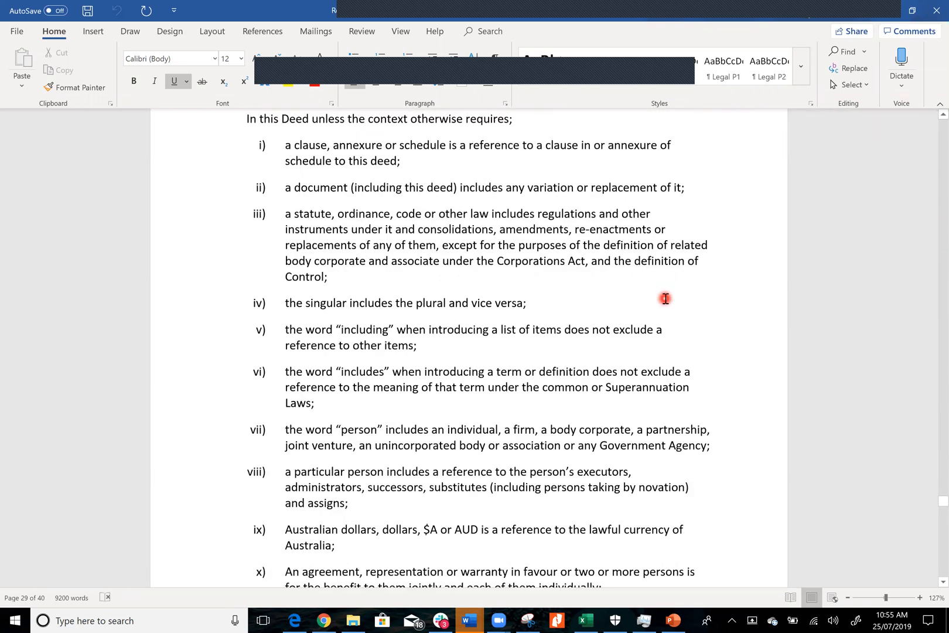
Examine the loan agreement's execution blocks for lender and borrower and Schedule 1: Term of Loan Agreement
scroll(665, 299, "down", 14)
scroll(666, 298, "down", 4)
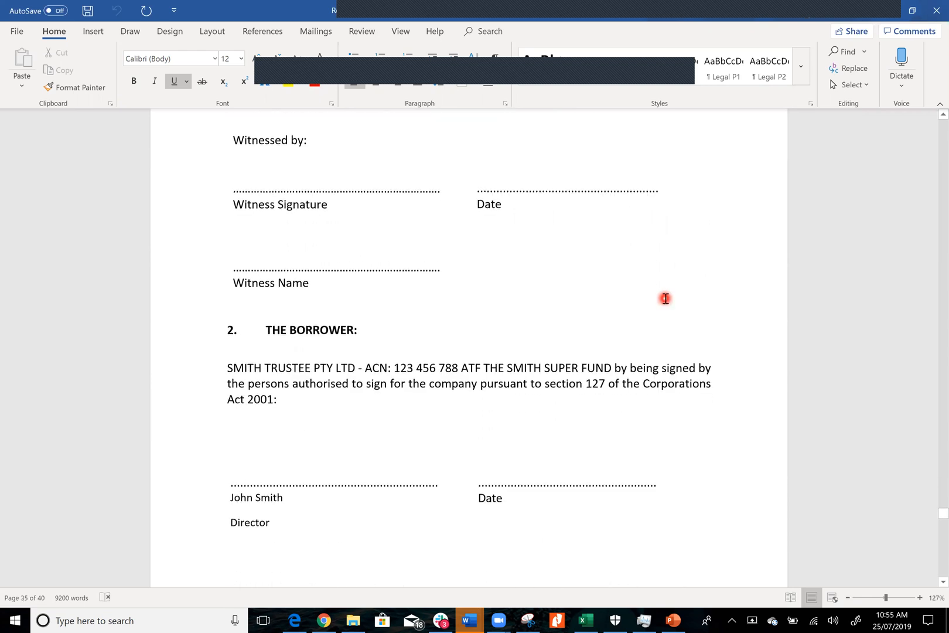
scroll(665, 298, "down", 6)
scroll(665, 298, "up", 5)
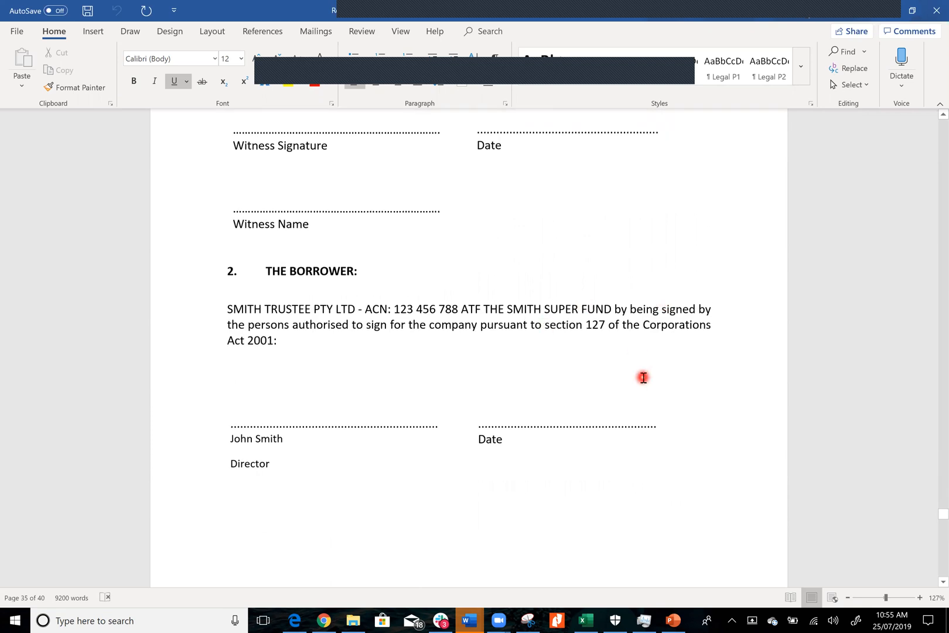
scroll(643, 377, "down", 8)
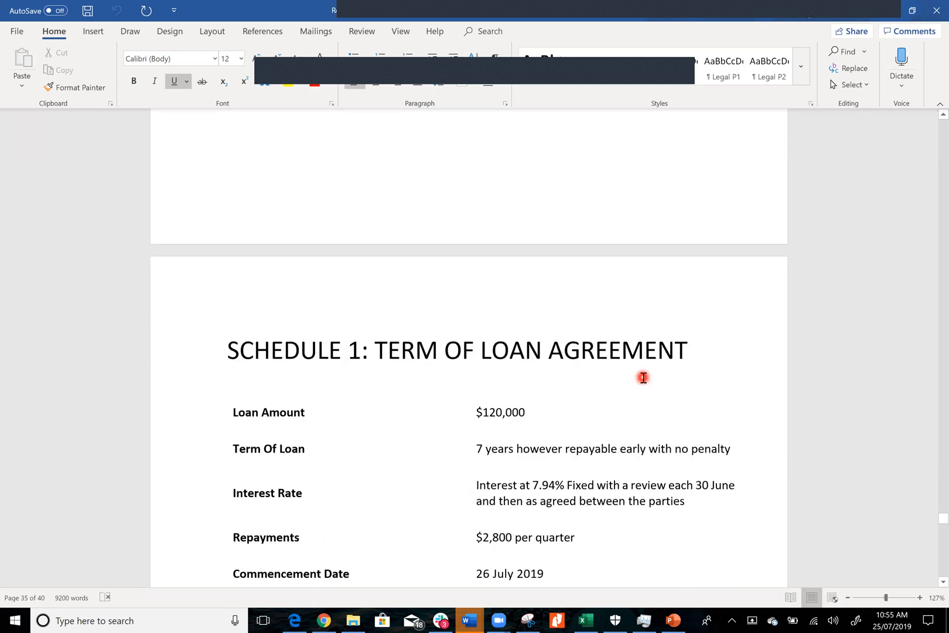
scroll(643, 377, "down", 8)
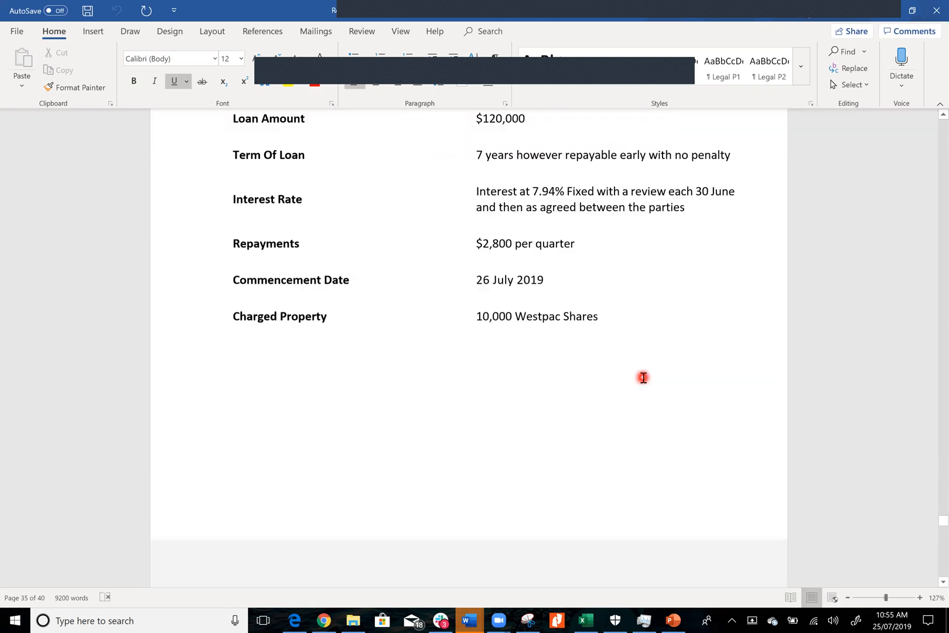
Examine the Mortgage Deed's cover page, date, parties and background recitals
scroll(643, 377, "down", 10)
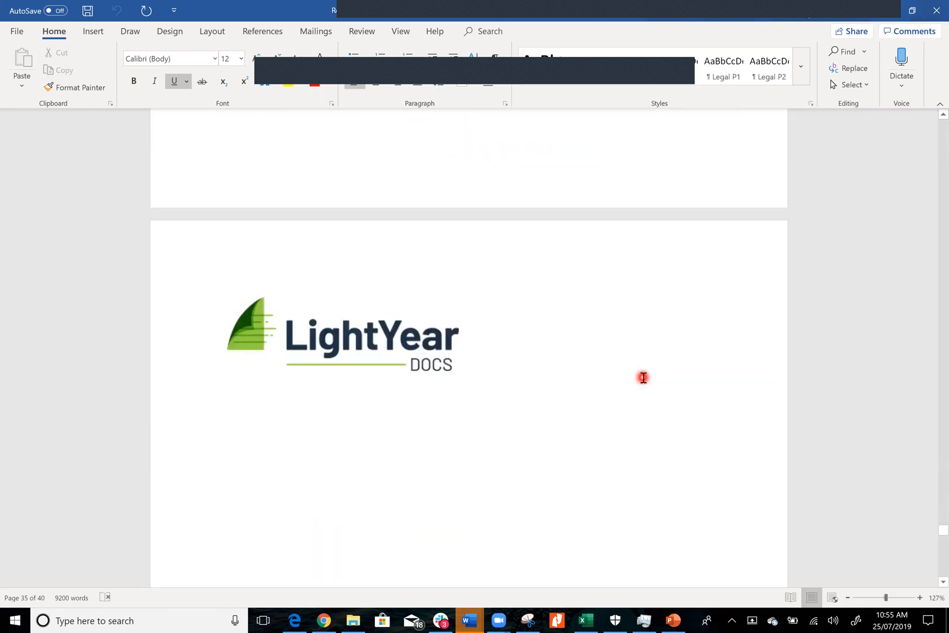
scroll(643, 377, "down", 4)
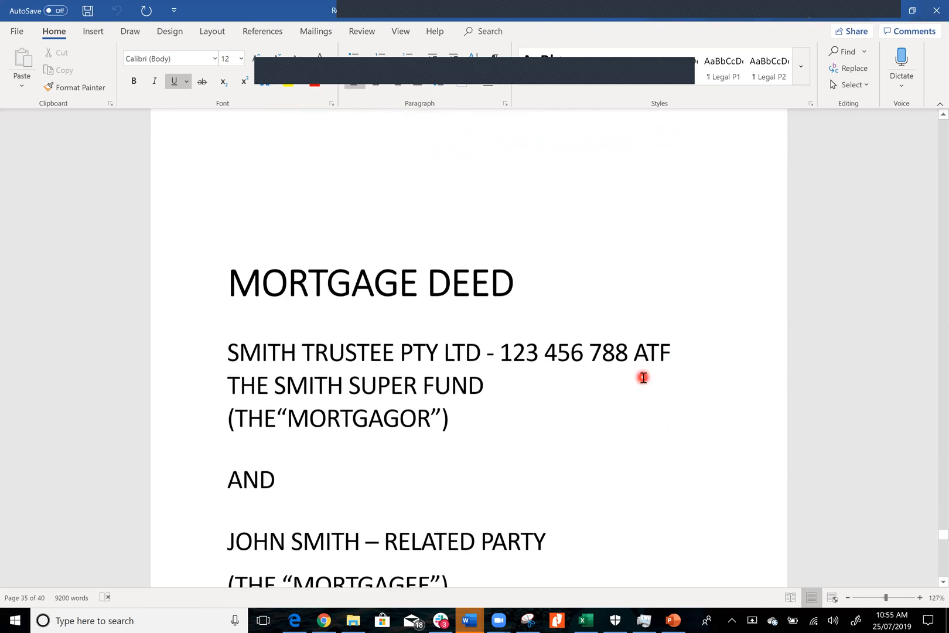
scroll(643, 377, "down", 3)
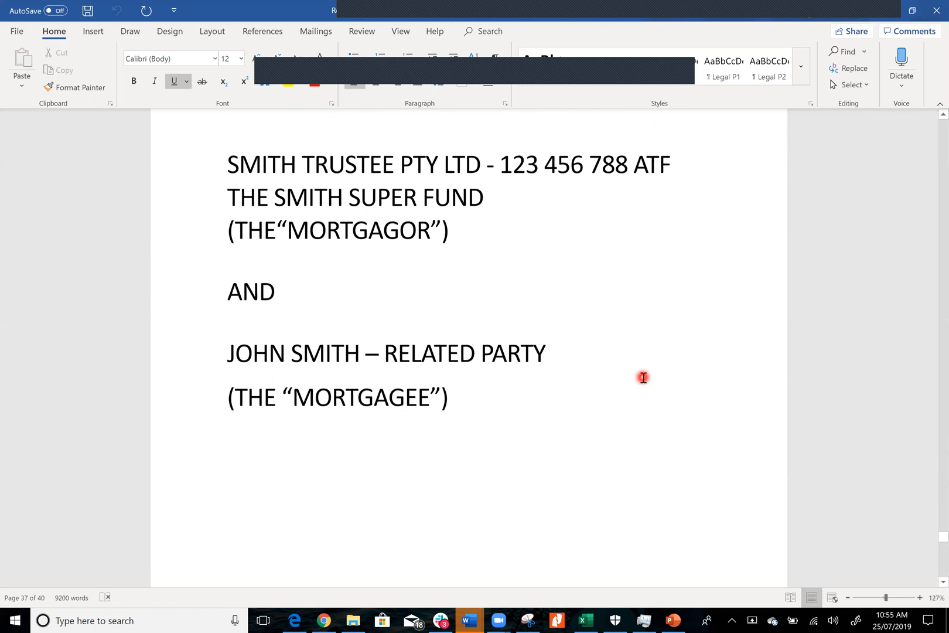
scroll(643, 377, "down", 14)
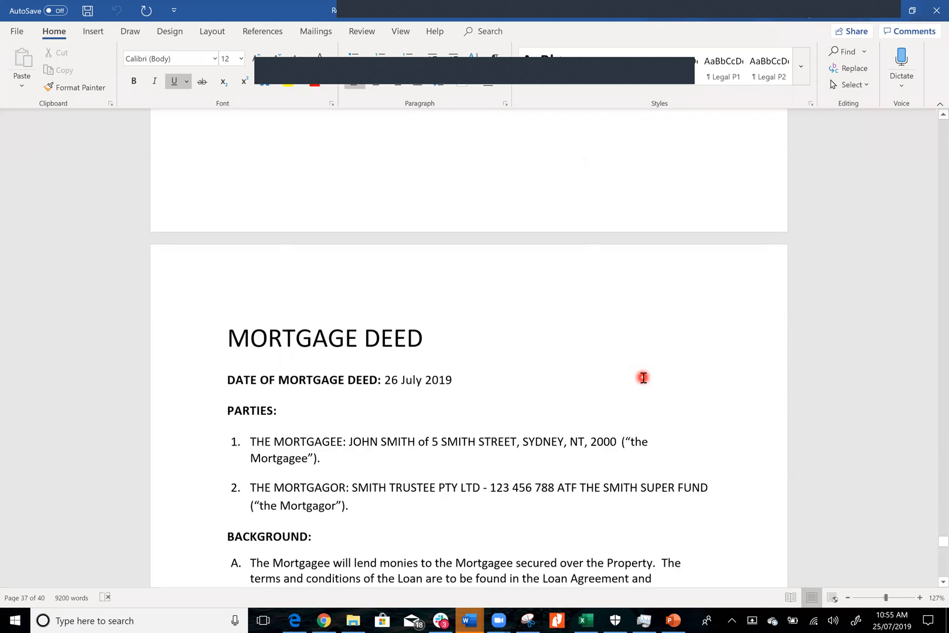
scroll(643, 377, "down", 3)
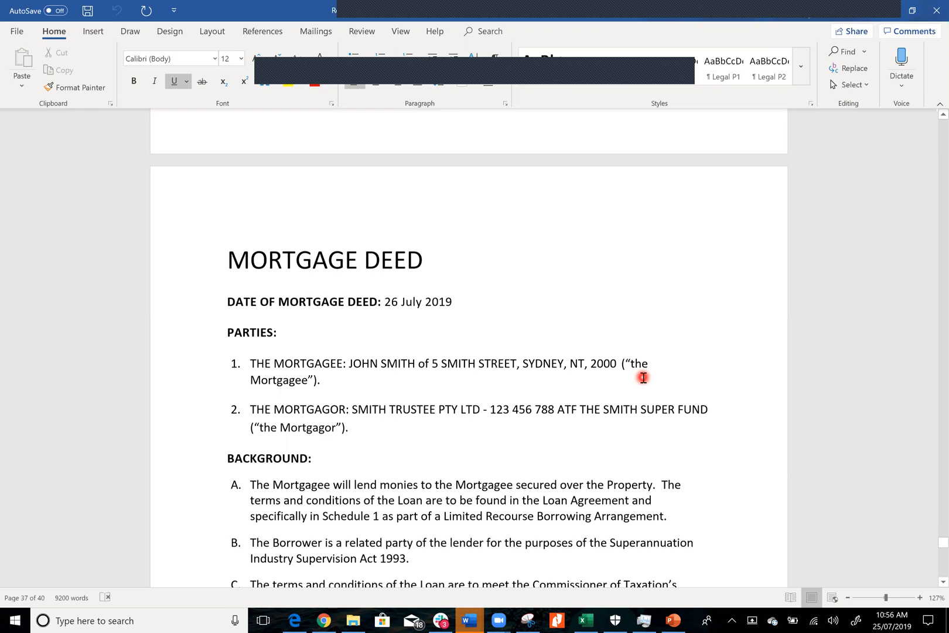
scroll(643, 378, "down", 3)
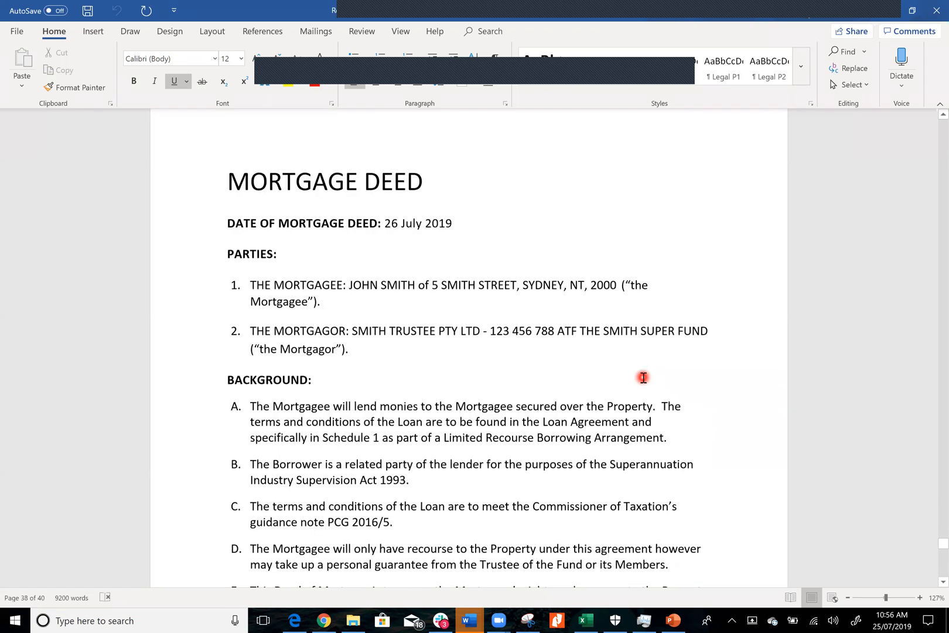
Review the Mortgage Deed's agreed terms and the mortgagee and mortgagor execution blocks through to the document's end
scroll(643, 377, "down", 13)
scroll(643, 377, "down", 6)
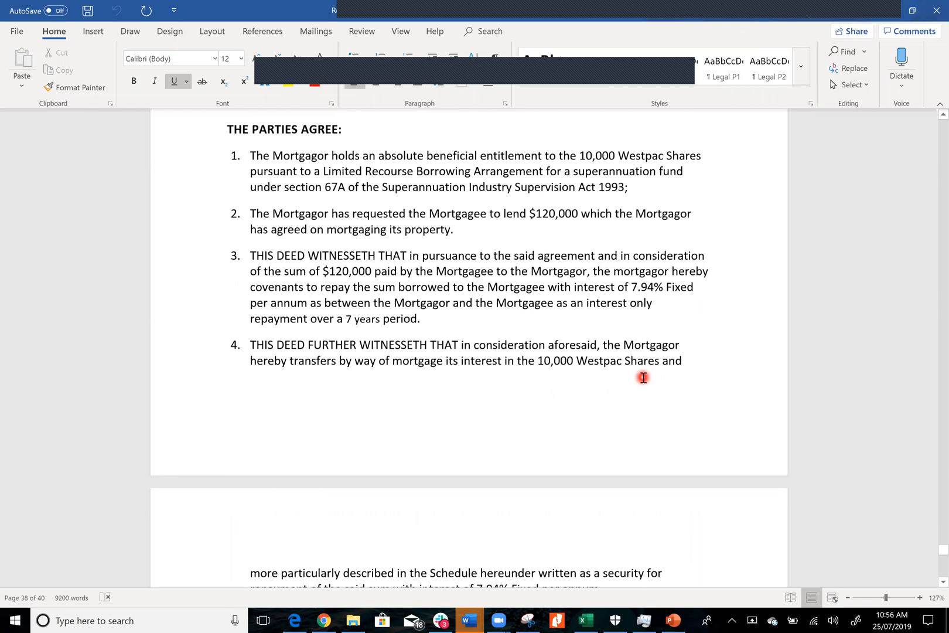
scroll(643, 377, "down", 19)
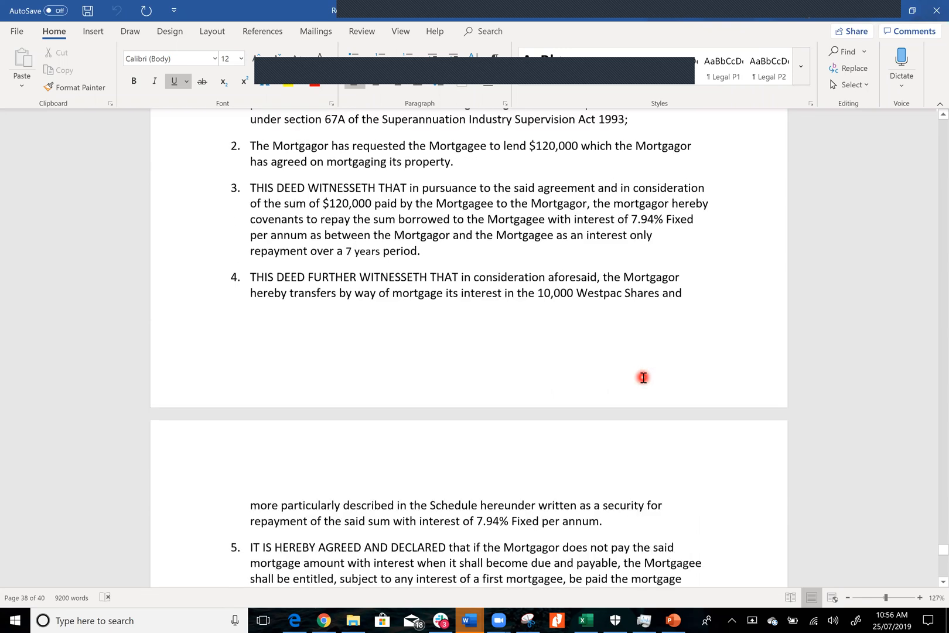
scroll(643, 378, "down", 6)
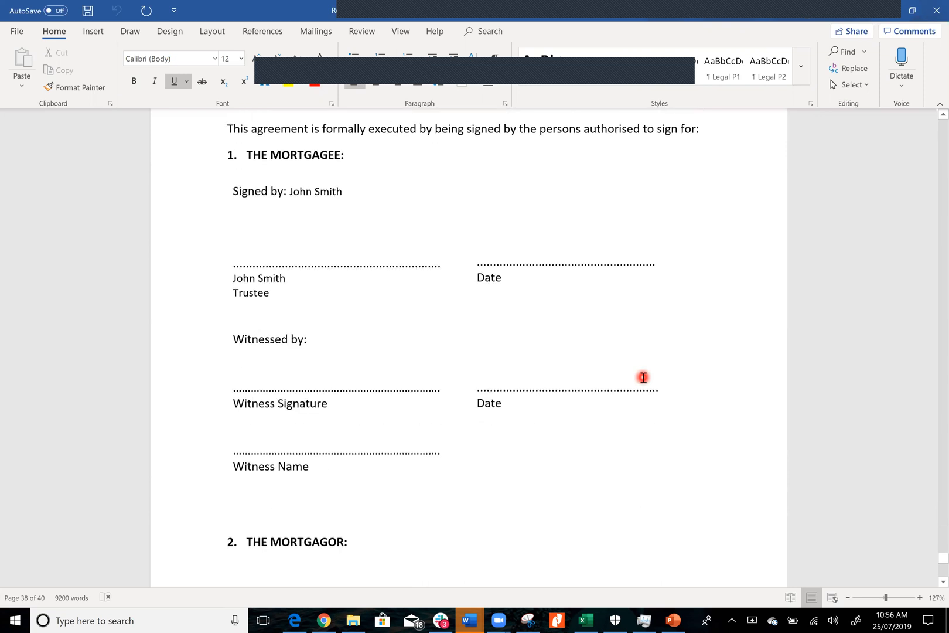
scroll(643, 377, "down", 15)
scroll(643, 377, "down", 14)
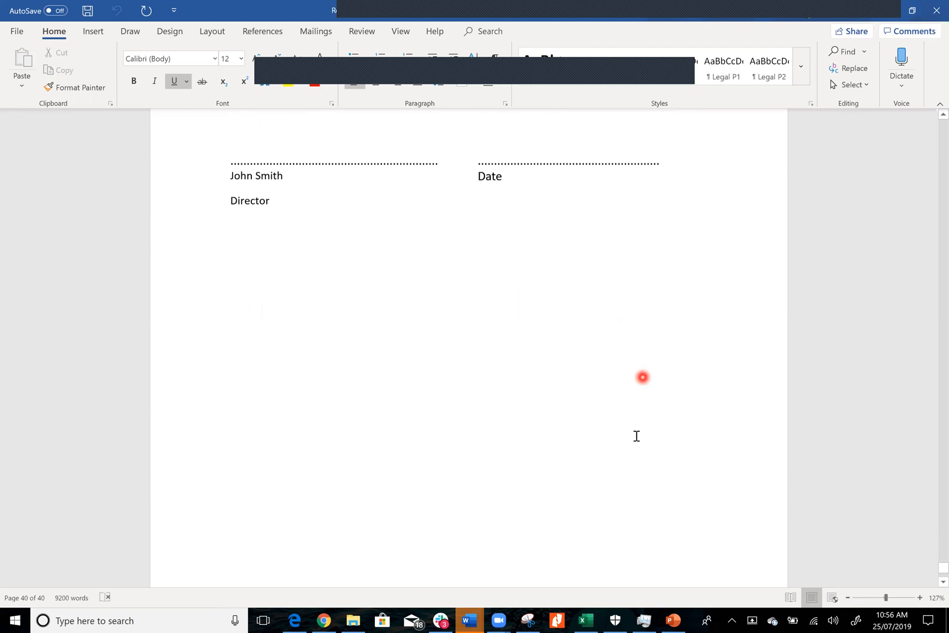
Switch to the PowerPoint slide show and go back from the LightYear Docs Strategy Automation slide to the personal tax position slide
left_click(675, 620)
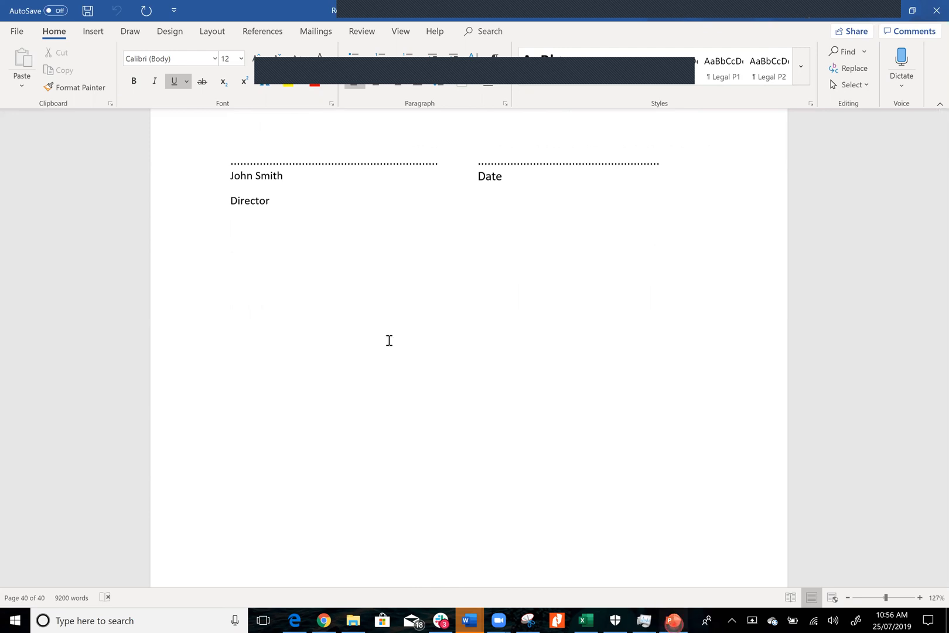
left_click(69, 63)
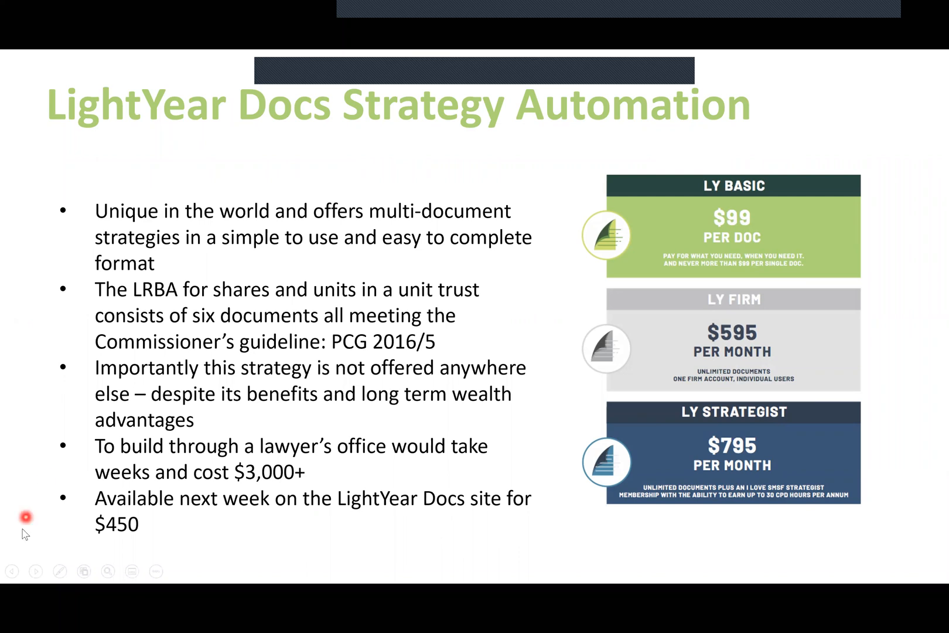
left_click(12, 571)
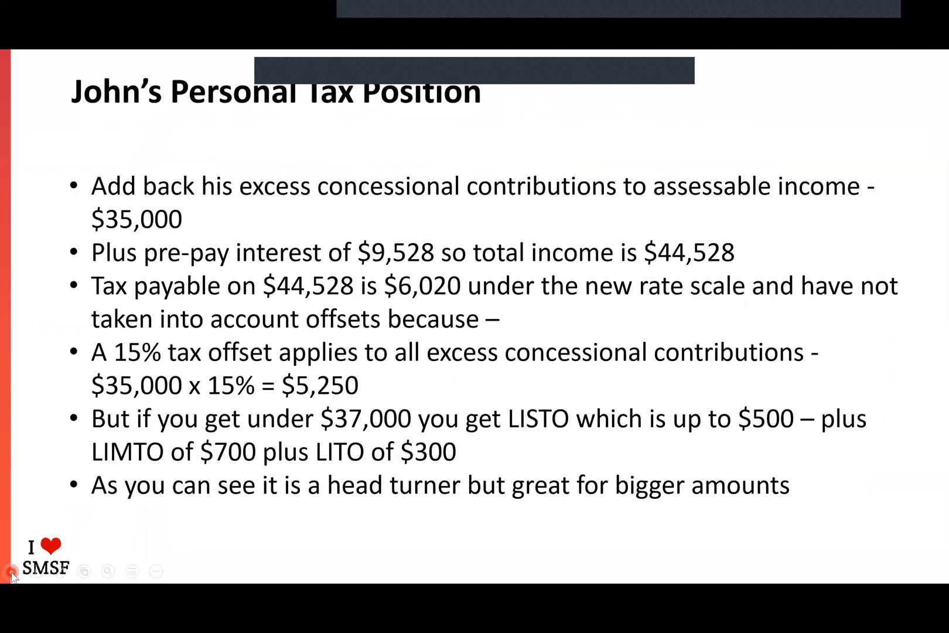